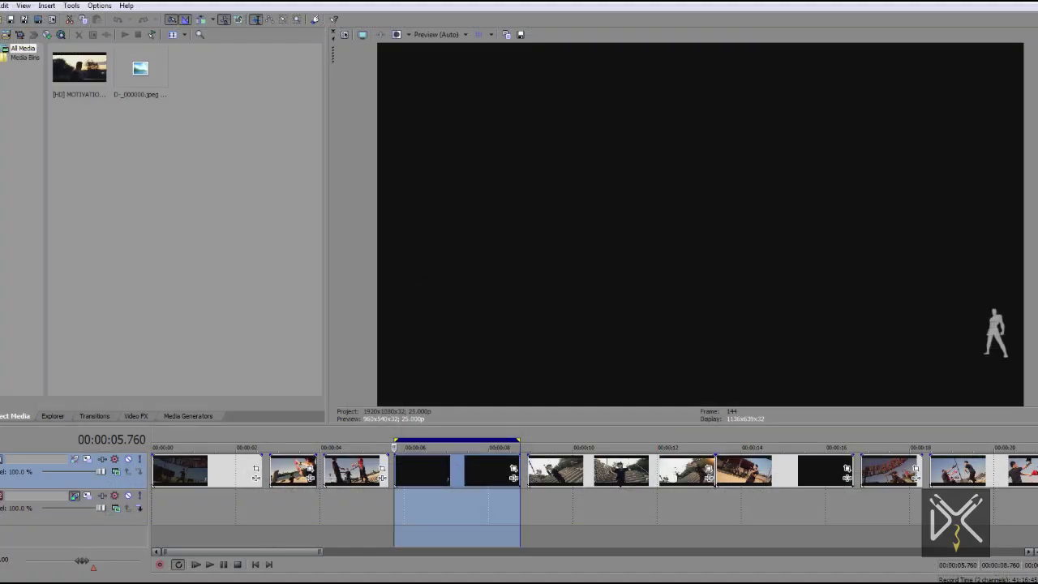
# - Play back the looped clip and step through the wall and kick frames
pyautogui.press('space')
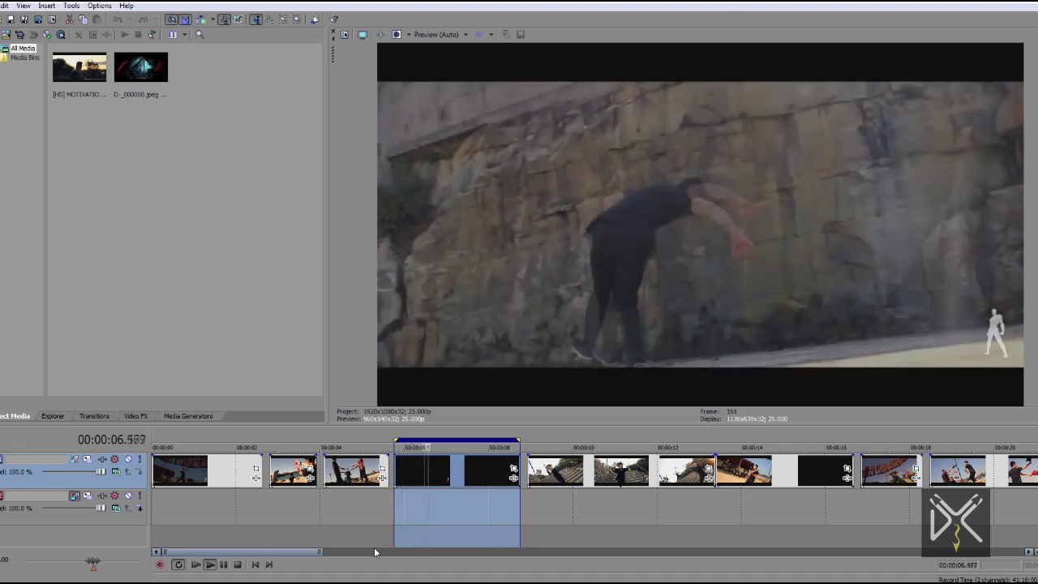
pyautogui.press('space')
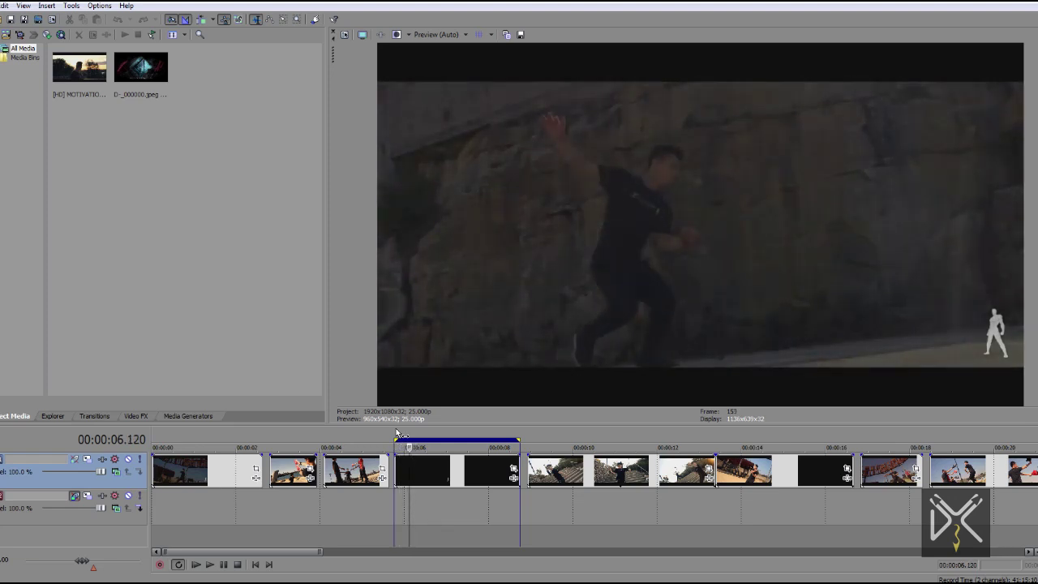
pyautogui.press('Left')
pyautogui.press('space')
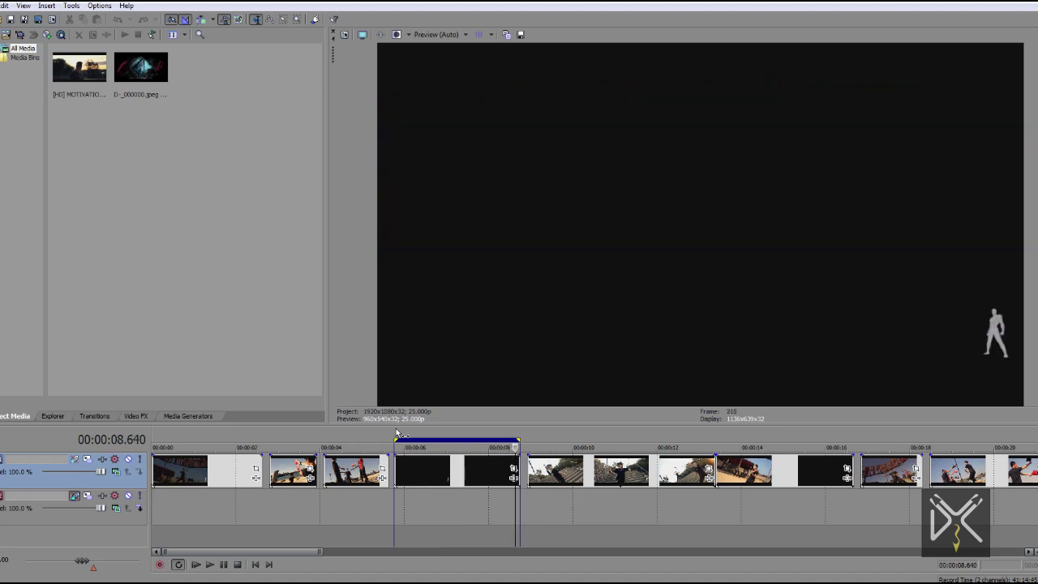
pyautogui.press('Left')
pyautogui.press('Left')
pyautogui.press('Left')
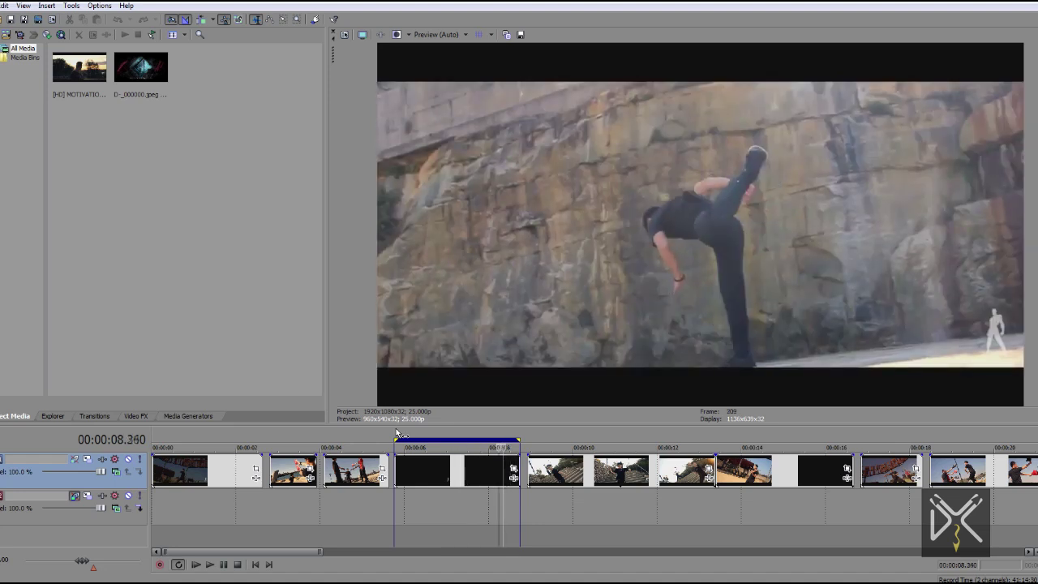
pyautogui.press('j')
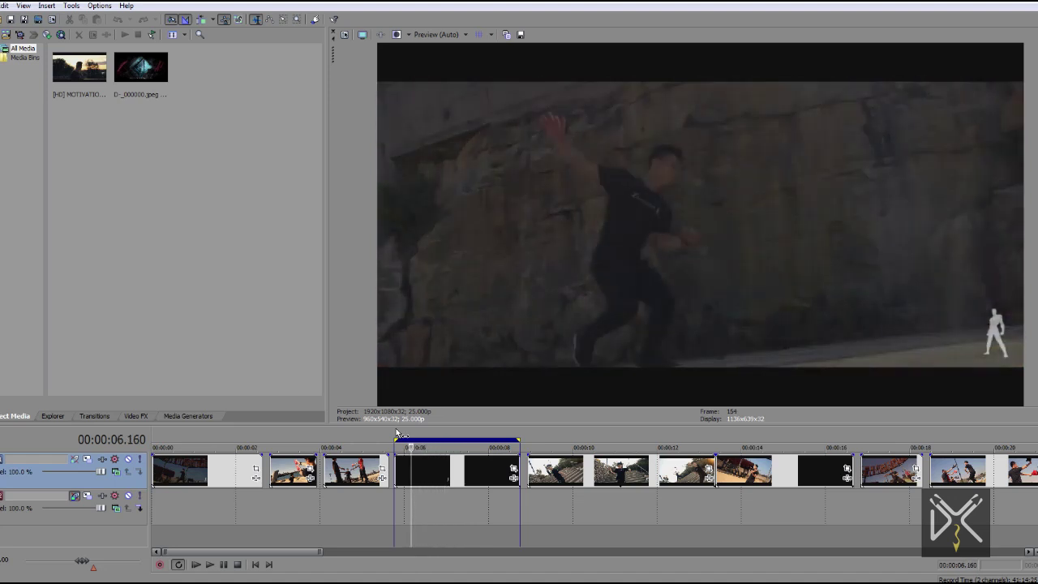
# - Zoom the timeline in, set the playhead near 05.880 and undock the Video Preview window
pyautogui.scroll(2, 421, 460)
pyautogui.scroll(2, 470, 475)
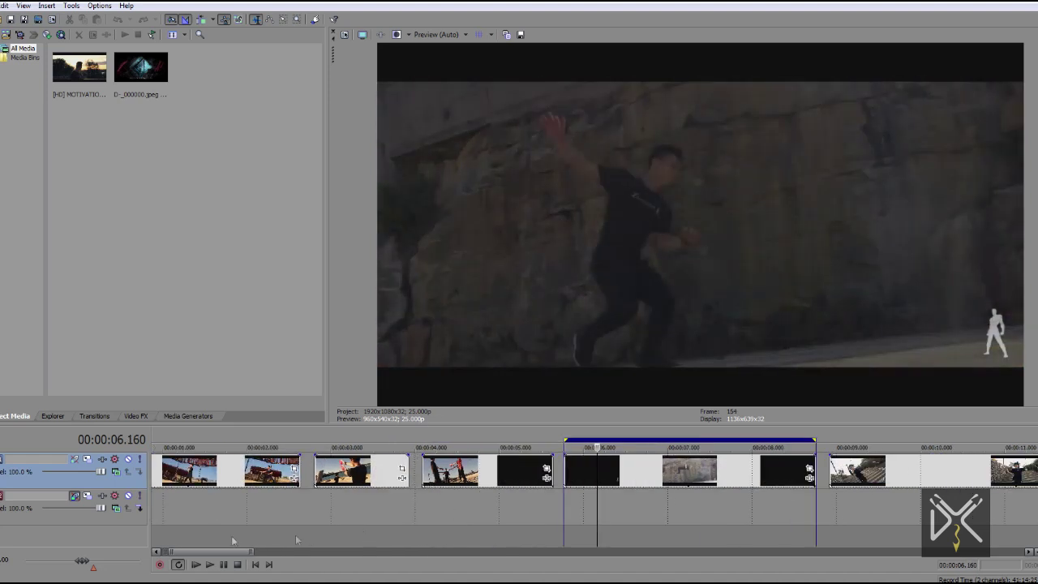
pyautogui.moveTo(226, 552); pyautogui.dragTo(240, 553)
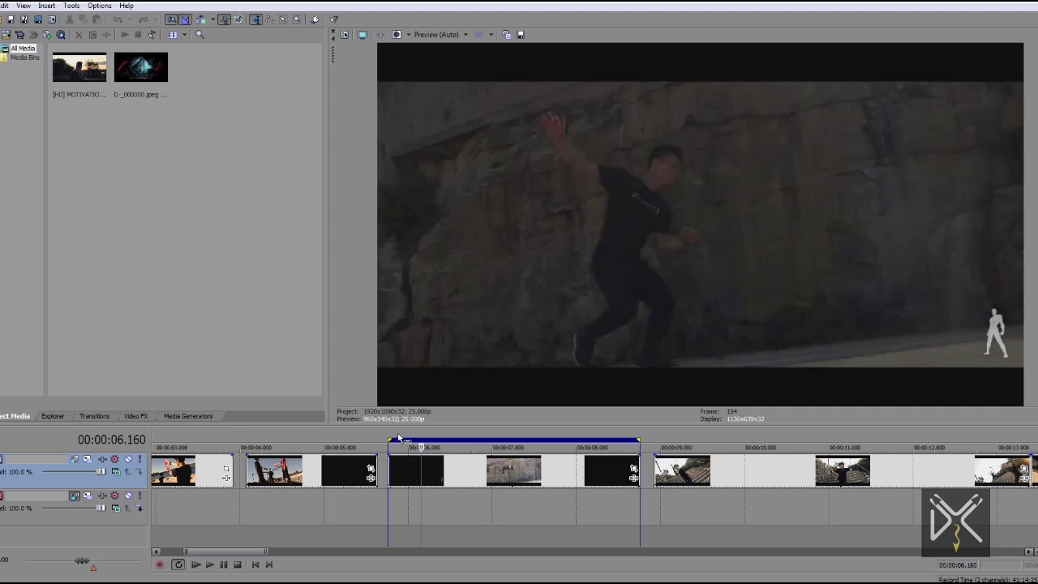
pyautogui.click(398, 439)
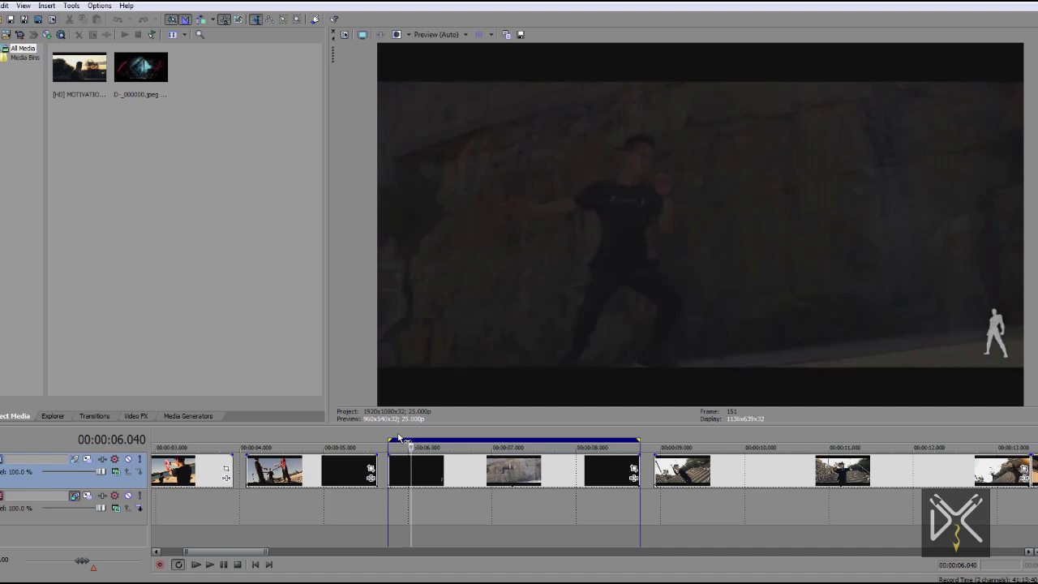
pyautogui.moveTo(333, 56); pyautogui.dragTo(1030, 106)
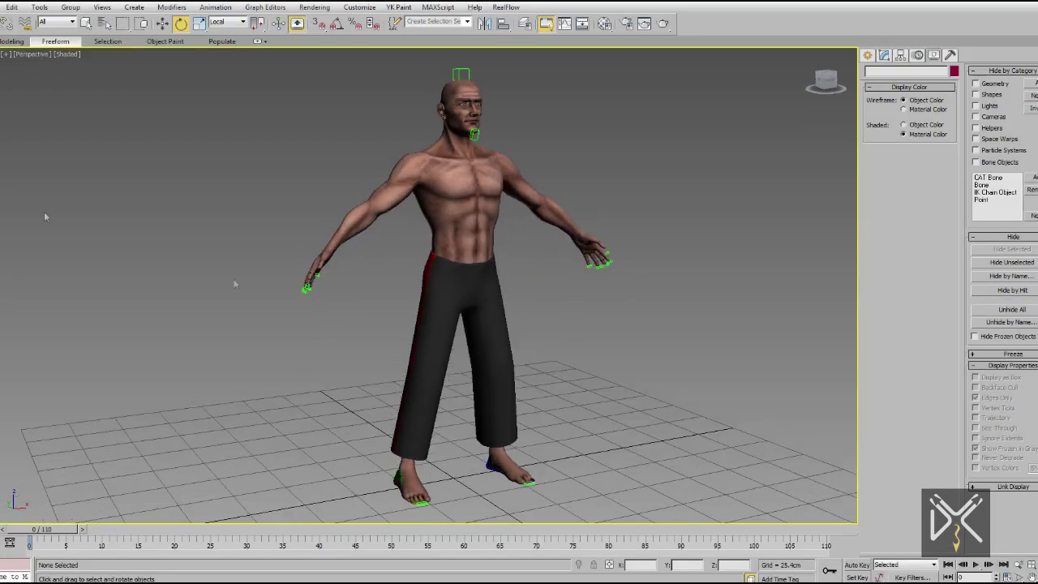
# - Freeze the Man Body layer, enable Auto Key in the Motion panel and select Bip COM
pyautogui.click(139, 143)
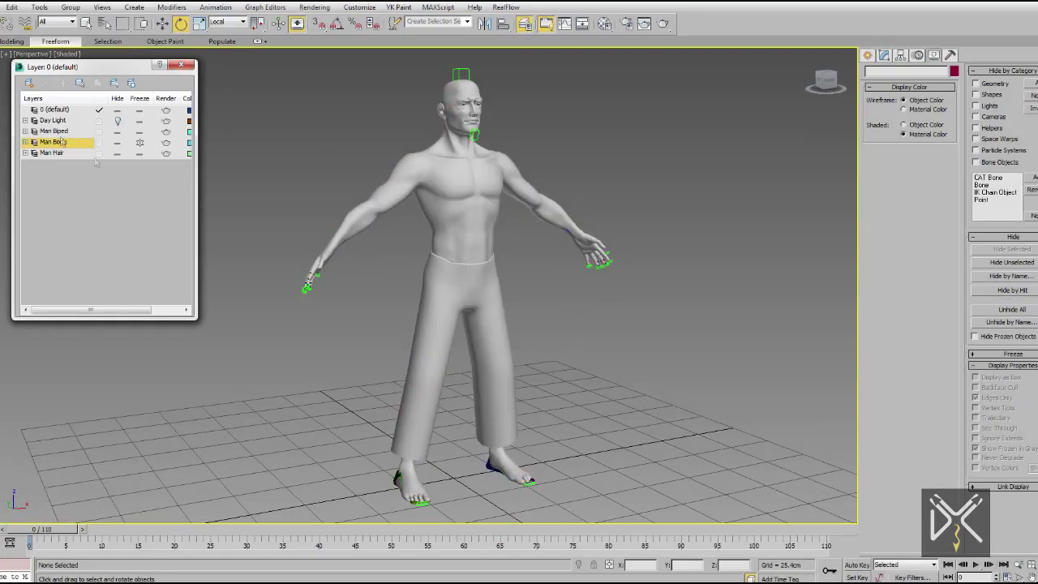
pyautogui.click(620, 387)
pyautogui.keyDown('alt'); pyautogui.moveTo(620, 387); pyautogui.dragTo(422, 326, button='middle'); pyautogui.keyUp('alt')
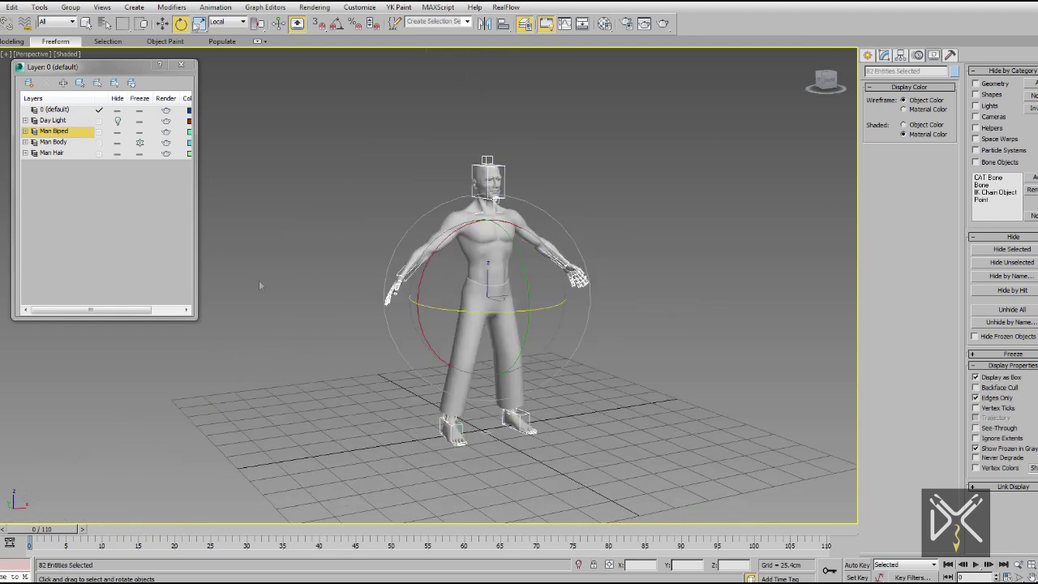
pyautogui.press('w')
pyautogui.click(919, 55)
pyautogui.press('n')
pyautogui.click(875, 245)
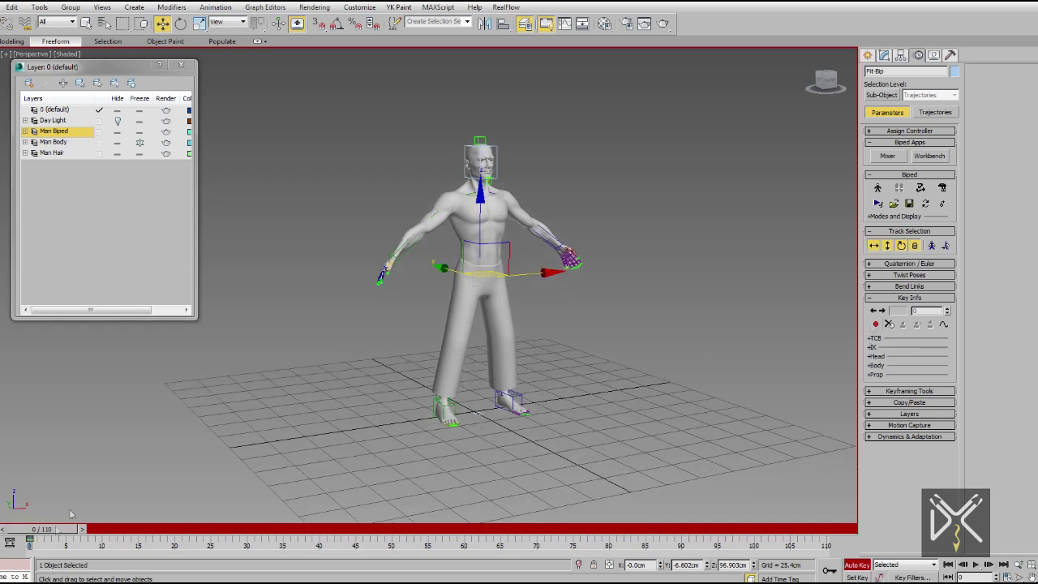
# - Inspect the left foot's IK key settings, then reselect the biped's centre of mass
pyautogui.scroll(3, 479, 324)
pyautogui.scroll(3, 479, 324)
pyautogui.click(477, 421)
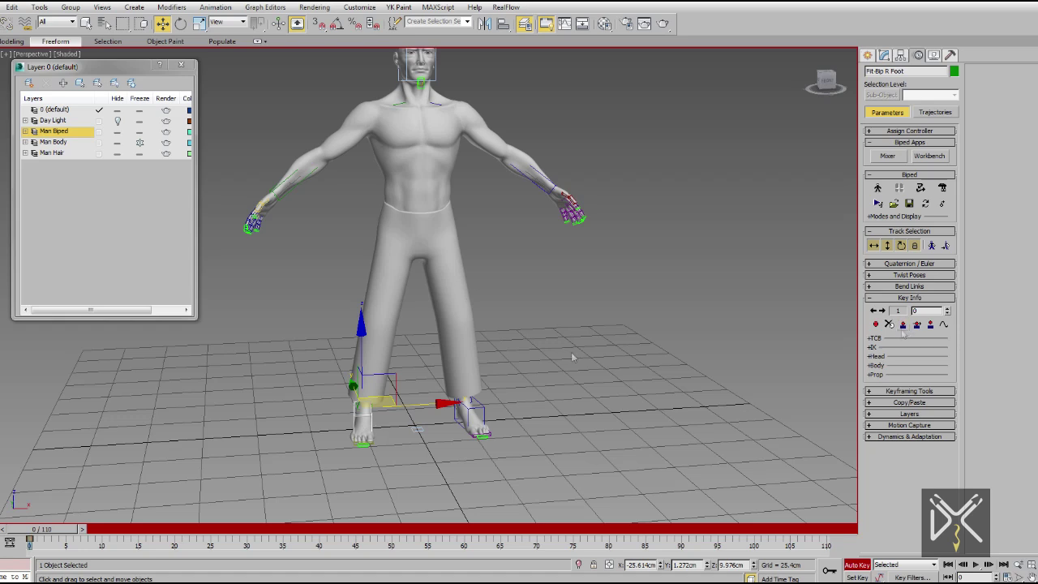
pyautogui.click(872, 347)
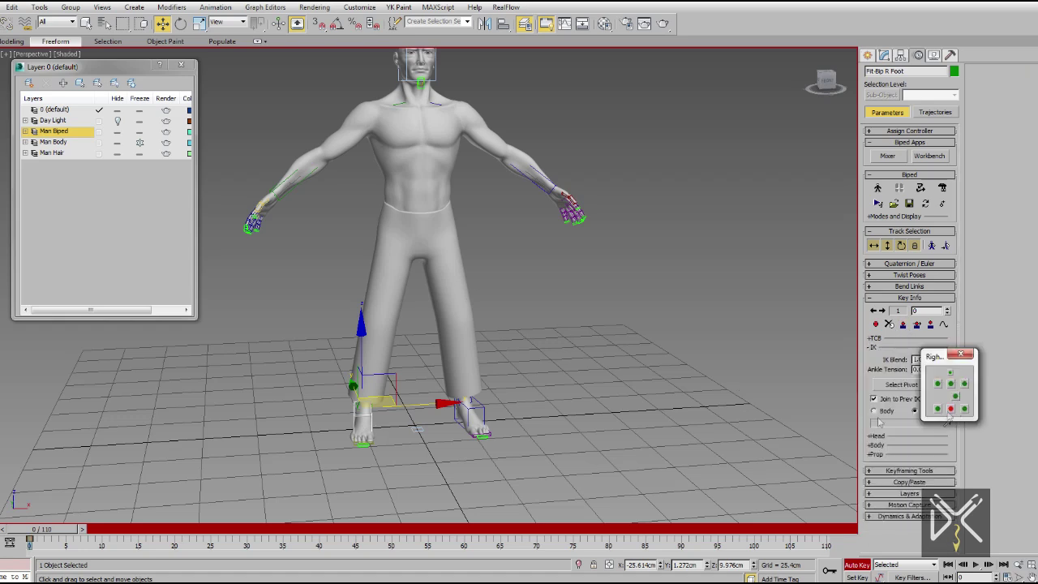
pyautogui.click(965, 358)
pyautogui.moveTo(432, 285)
pyautogui.mouseDown(button='middle')
pyautogui.moveTo(465, 336)
pyautogui.moveTo(377, 312)
pyautogui.mouseUp(button='middle')
pyautogui.click(901, 245)
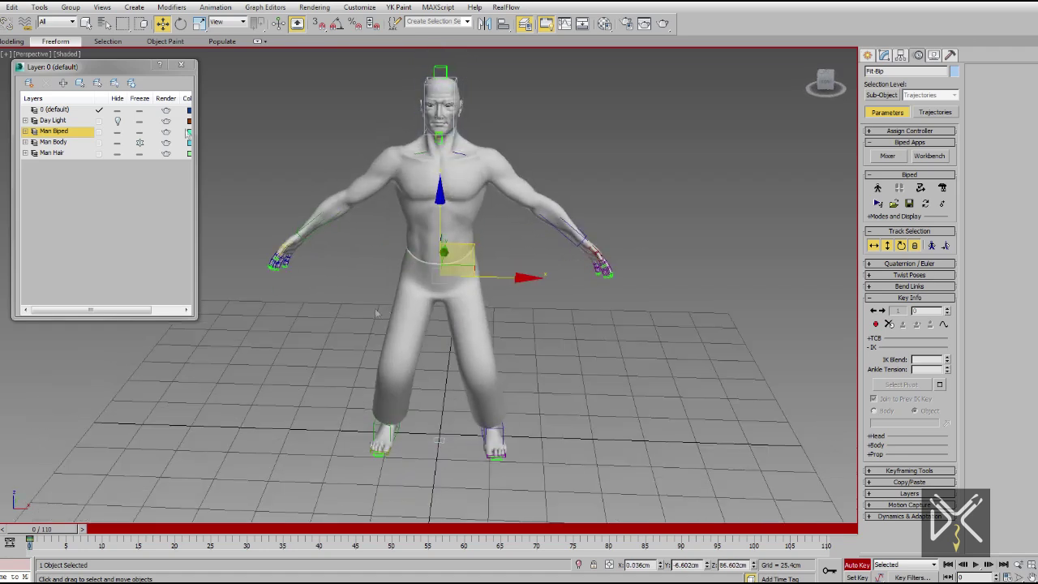
# - Turn the body and bend the right leg for the frame-0 guard stance
pyautogui.moveTo(490, 309); pyautogui.dragTo(523, 305)
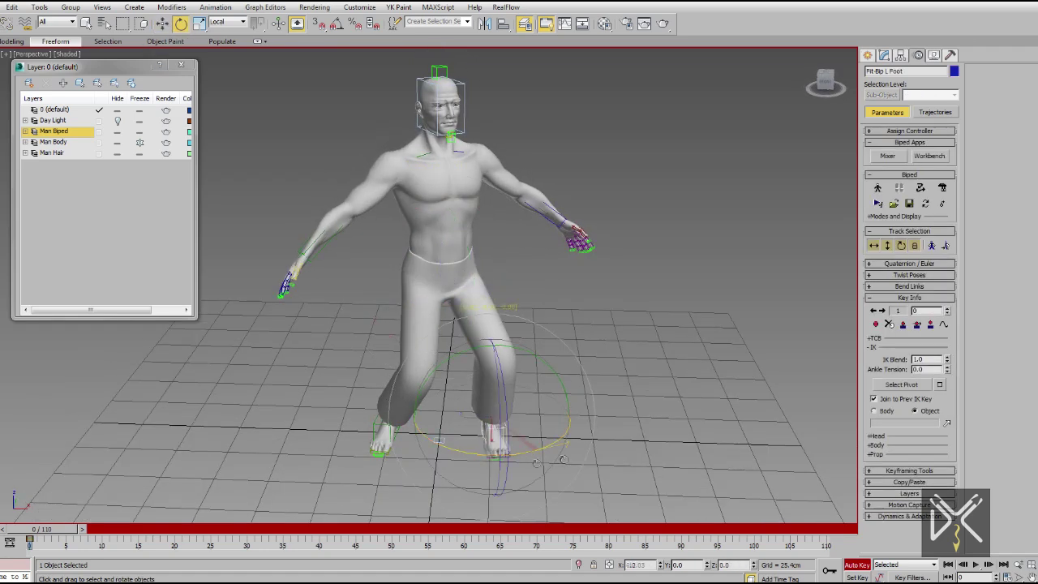
pyautogui.click(408, 416)
pyautogui.keyDown('alt'); pyautogui.moveTo(408, 416); pyautogui.dragTo(416, 324, button='middle'); pyautogui.keyUp('alt')
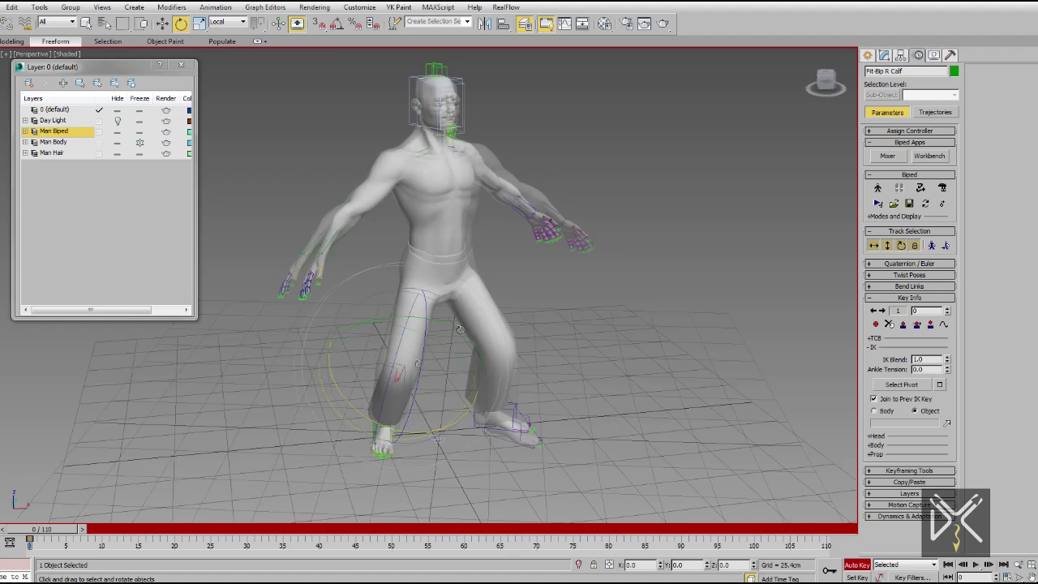
pyautogui.scroll(4, 416, 315)
pyautogui.click(415, 315)
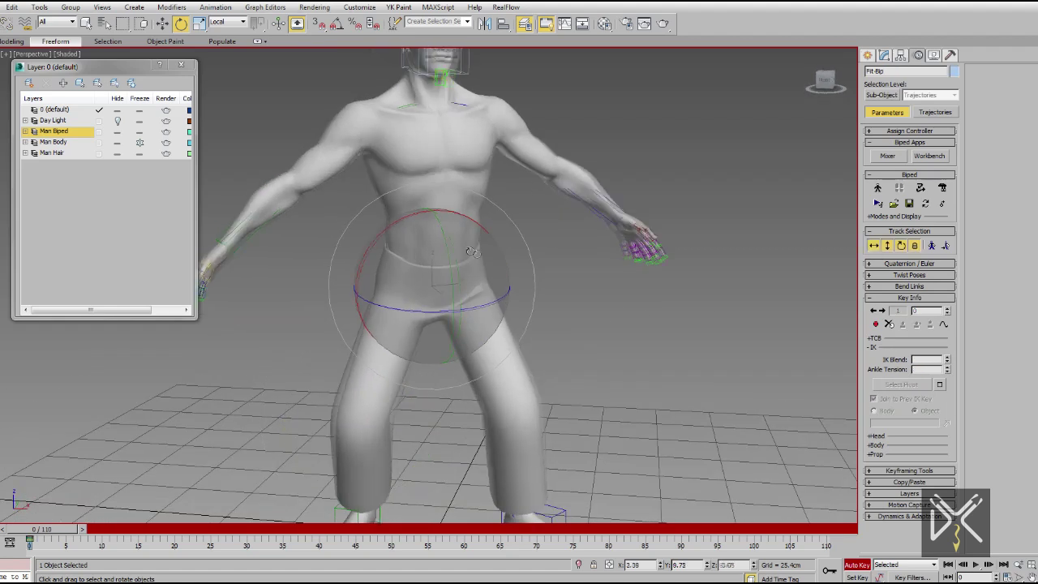
pyautogui.scroll(3, 490, 301)
pyautogui.scroll(-3, 490, 301)
pyautogui.press('F3')
pyautogui.click(455, 320)
pyautogui.scroll(3, 471, 377)
pyautogui.scroll(3, 469, 191)
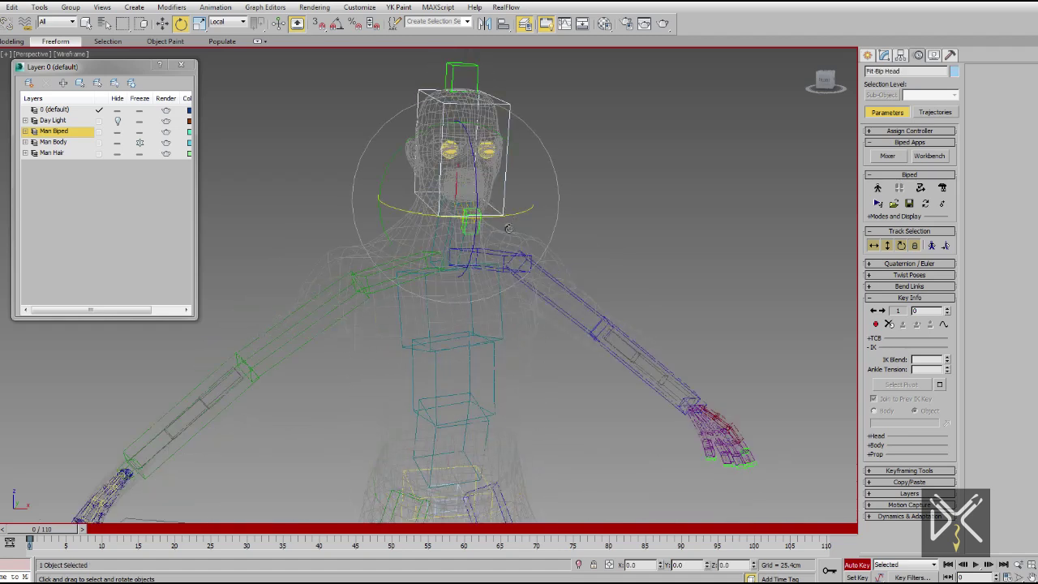
pyautogui.press('F3')
# - Swing the right forearm forward and raise the right hand beside the face
pyautogui.keyDown('alt'); pyautogui.moveTo(509, 229); pyautogui.dragTo(323, 334, button='middle'); pyautogui.keyUp('alt')
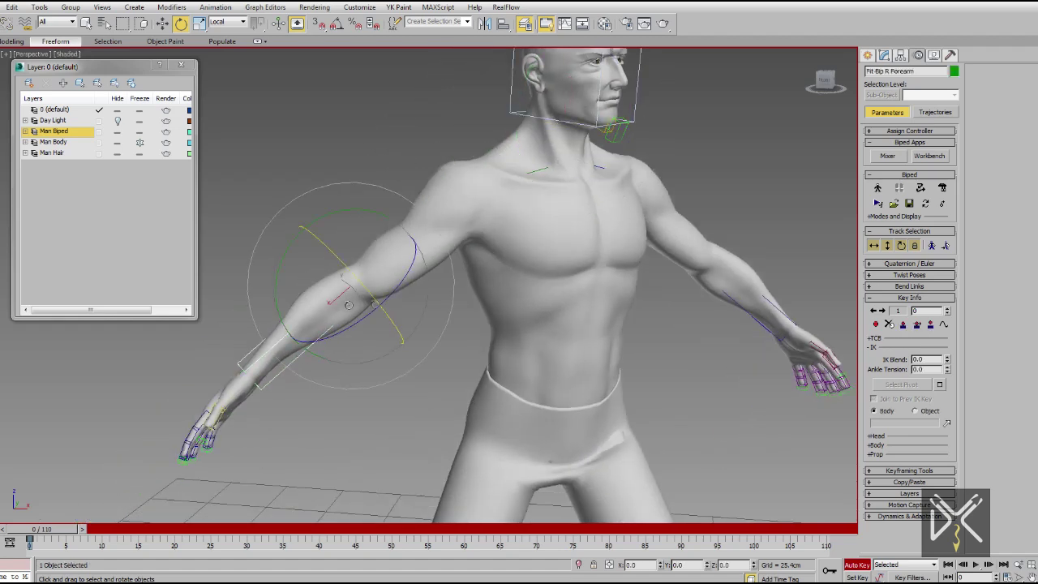
pyautogui.moveTo(347, 305); pyautogui.dragTo(316, 337)
pyautogui.keyDown('alt'); pyautogui.moveTo(317, 337); pyautogui.dragTo(280, 357, button='middle'); pyautogui.keyUp('alt')
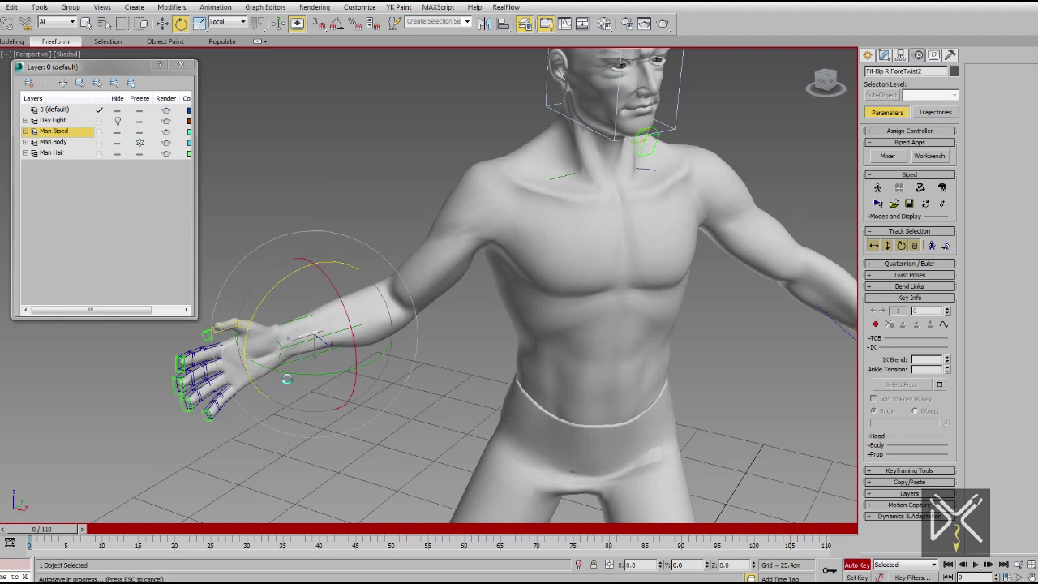
pyautogui.click(235, 345)
pyautogui.keyDown('alt'); pyautogui.moveTo(235, 345); pyautogui.dragTo(295, 291, button='middle'); pyautogui.keyUp('alt')
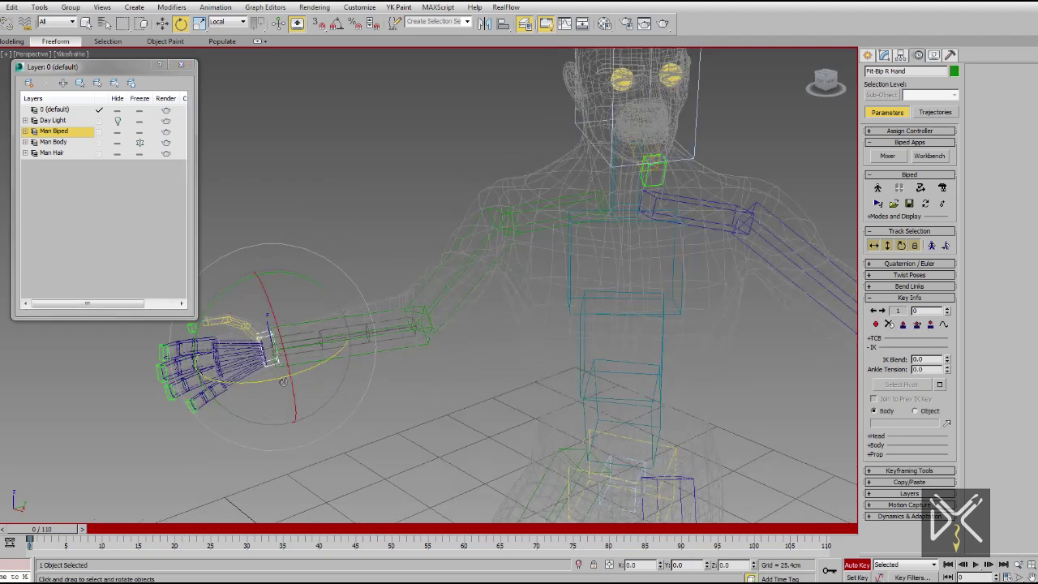
pyautogui.moveTo(305, 323); pyautogui.dragTo(248, 79)
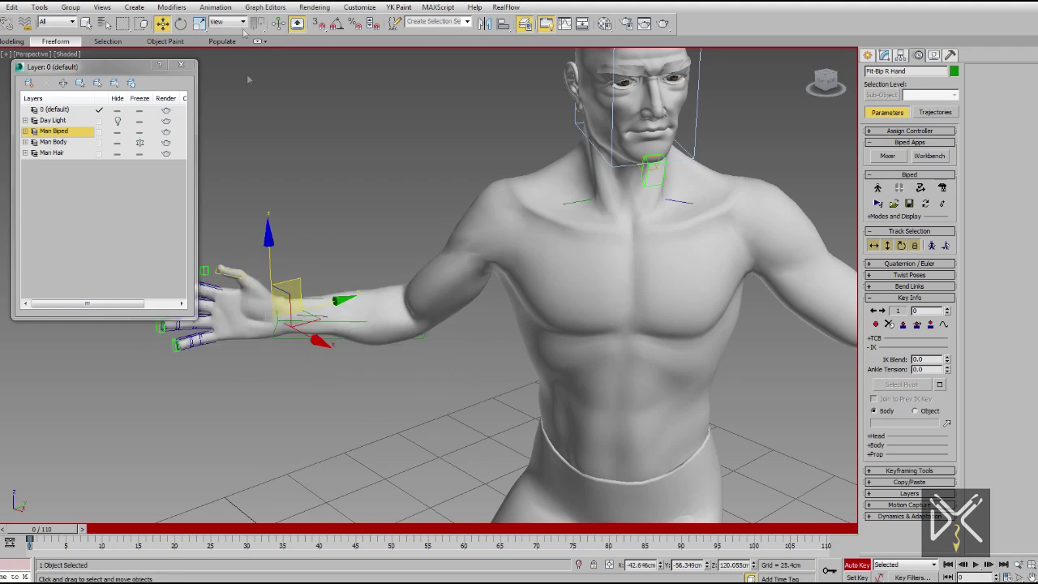
pyautogui.click(219, 39)
# - Bring the left arm across so the hand rests on the chest, fingers up
pyautogui.moveTo(413, 296)
pyautogui.keyDown('alt'); pyautogui.mouseDown(button='middle')
pyautogui.moveTo(515, 233)
pyautogui.moveTo(494, 297)
pyautogui.mouseUp(button='middle'); pyautogui.keyUp('alt')
pyautogui.moveTo(494, 297); pyautogui.dragTo(375, 239)
pyautogui.keyDown('alt'); pyautogui.moveTo(376, 239); pyautogui.dragTo(558, 297, button='middle'); pyautogui.keyUp('alt')
pyautogui.press('e')
pyautogui.moveTo(519, 243); pyautogui.dragTo(535, 138)
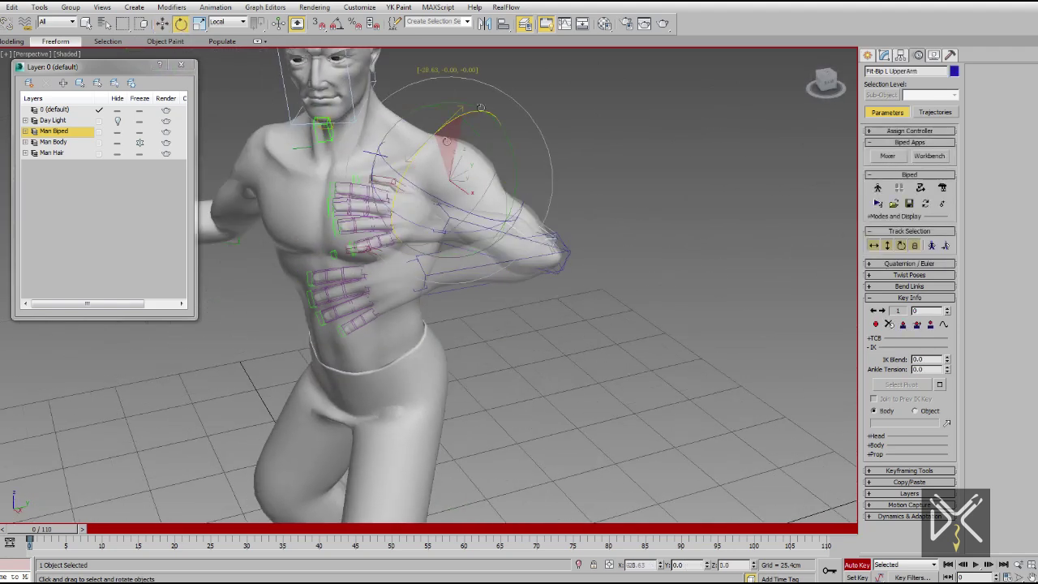
pyautogui.keyDown('alt'); pyautogui.moveTo(535, 138); pyautogui.dragTo(454, 162, button='middle'); pyautogui.keyUp('alt')
pyautogui.moveTo(617, 170); pyautogui.dragTo(584, 260)
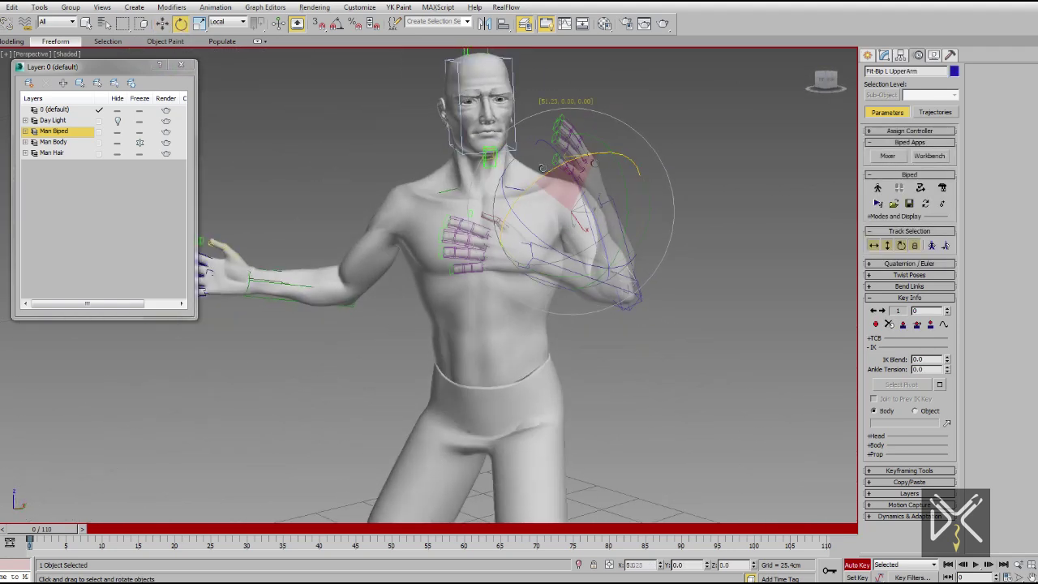
pyautogui.moveTo(558, 220); pyautogui.dragTo(616, 190)
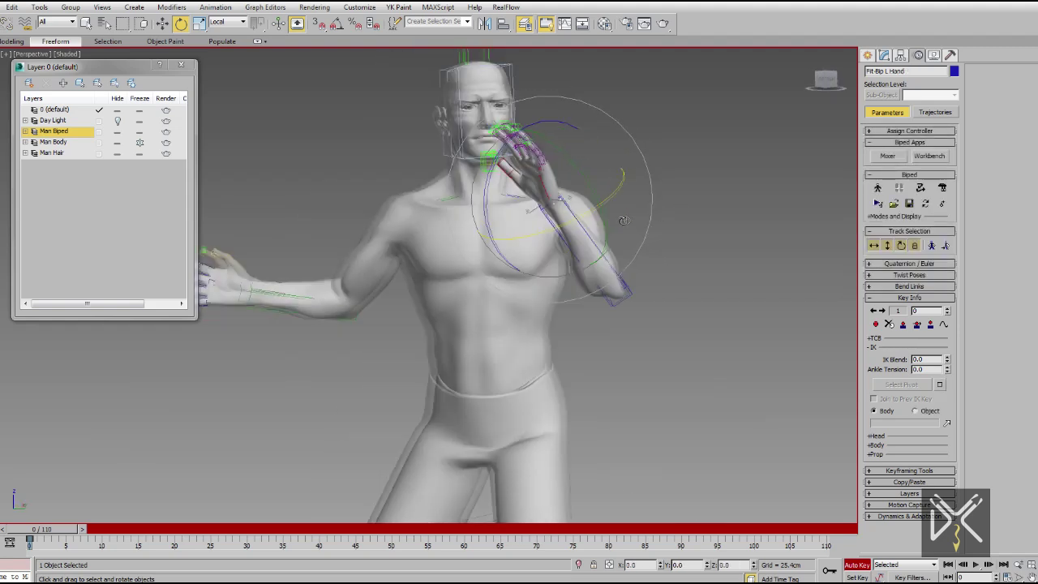
pyautogui.scroll(-3, 617, 244)
pyautogui.keyDown('alt'); pyautogui.moveTo(616, 243); pyautogui.dragTo(611, 278, button='middle'); pyautogui.keyUp('alt')
pyautogui.scroll(4, 495, 264)
# - Reselect the right hand and orbit out to review the full guard stance
pyautogui.keyDown('alt'); pyautogui.moveTo(495, 264); pyautogui.dragTo(427, 286, button='middle'); pyautogui.keyUp('alt')
pyautogui.click(324, 236)
pyautogui.scroll(2, 352, 341)
pyautogui.press('F3')
pyautogui.click(351, 274)
pyautogui.click(351, 274)
pyautogui.press('F3')
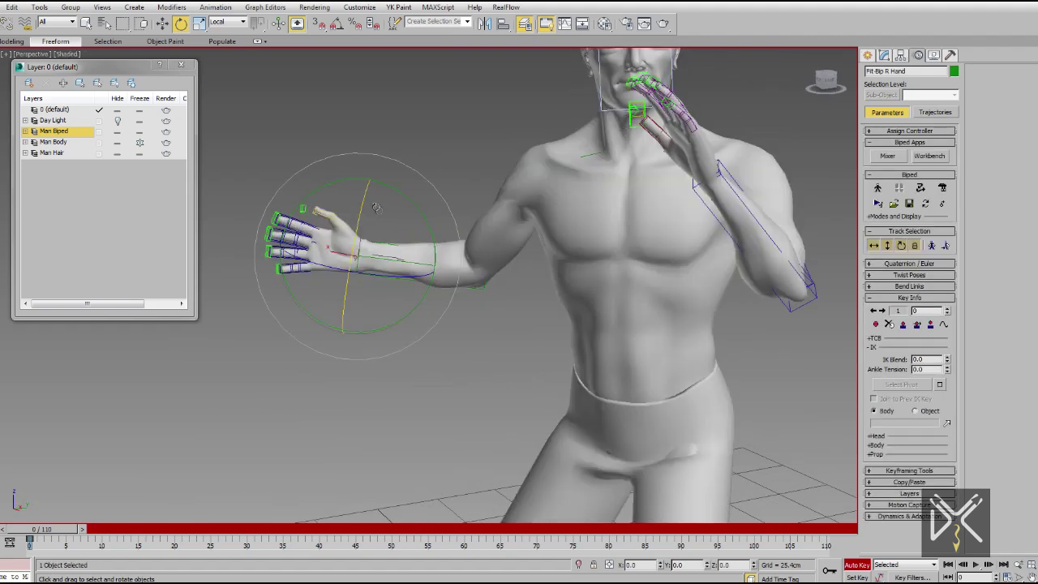
pyautogui.keyDown('alt'); pyautogui.moveTo(350, 274); pyautogui.dragTo(454, 309, button='middle'); pyautogui.keyUp('alt')
pyautogui.scroll(-2, 487, 325)
pyautogui.keyDown('alt'); pyautogui.moveTo(512, 345); pyautogui.dragTo(482, 343, button='middle'); pyautogui.keyUp('alt')
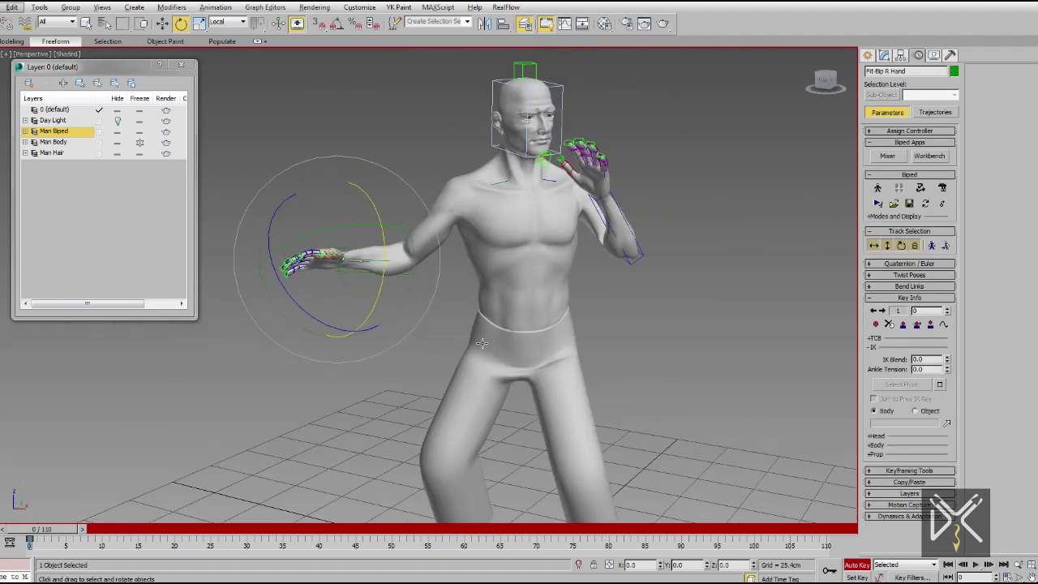
pyautogui.keyDown('alt'); pyautogui.moveTo(526, 306); pyautogui.dragTo(492, 261, button='middle'); pyautogui.keyUp('alt')
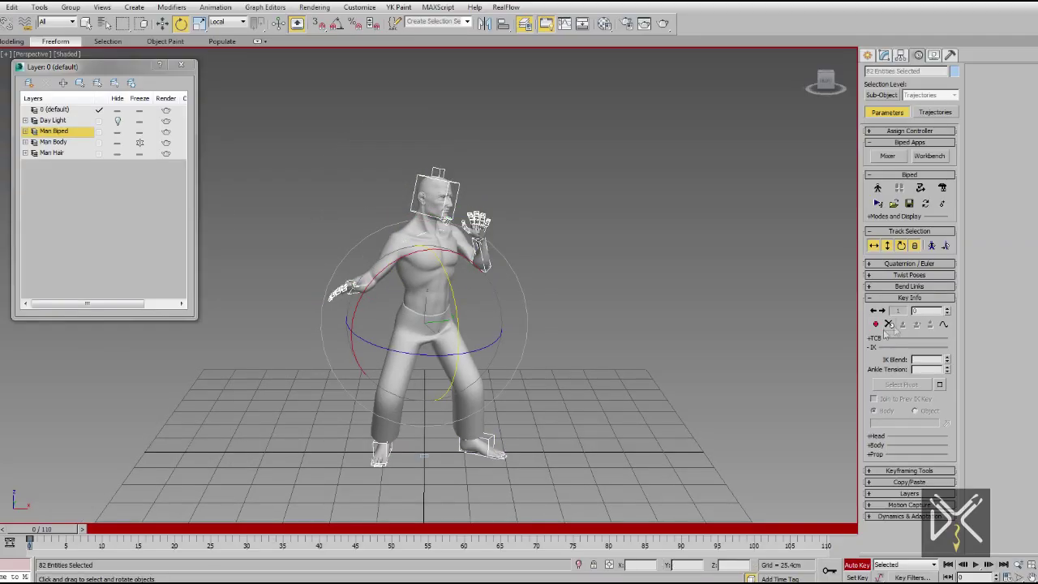
# - At frame 15, twist the body, lean the spine and turn the head
pyautogui.moveTo(152, 521); pyautogui.dragTo(144, 529)
pyautogui.scroll(5, 403, 326)
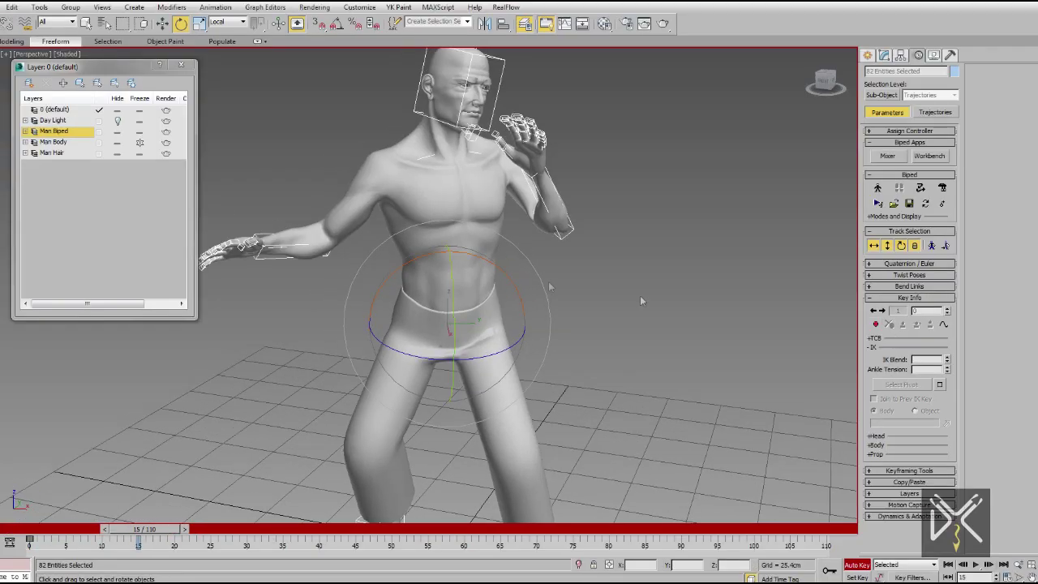
pyautogui.moveTo(487, 329); pyautogui.dragTo(482, 303)
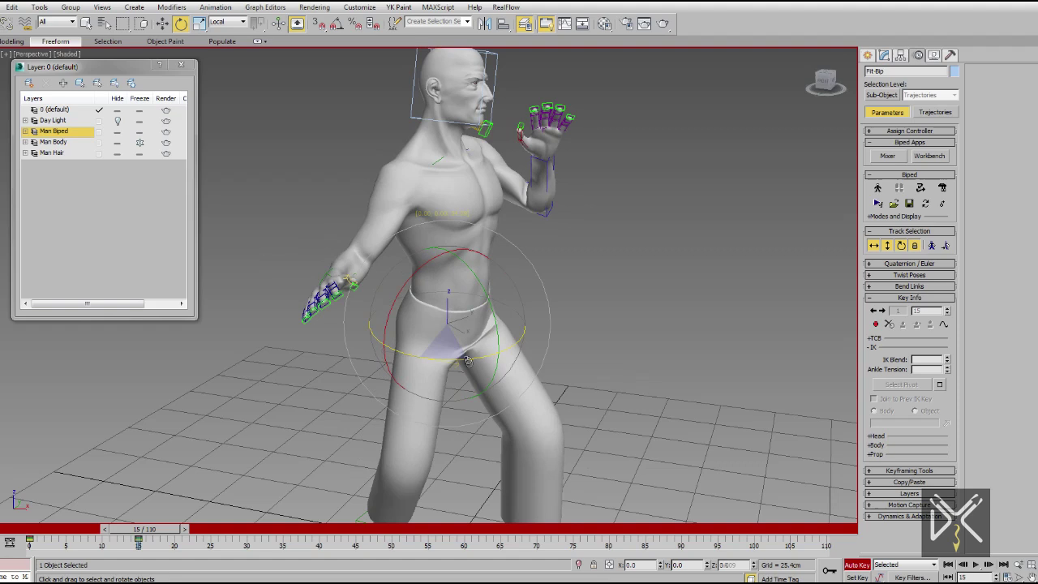
pyautogui.press('F3')
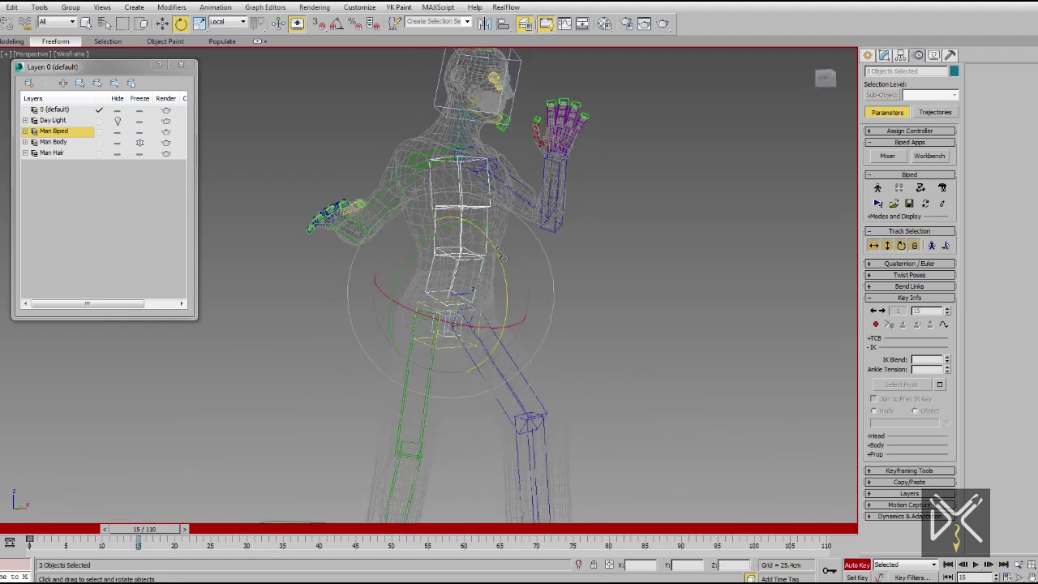
pyautogui.moveTo(502, 257); pyautogui.dragTo(508, 265)
pyautogui.click(560, 77)
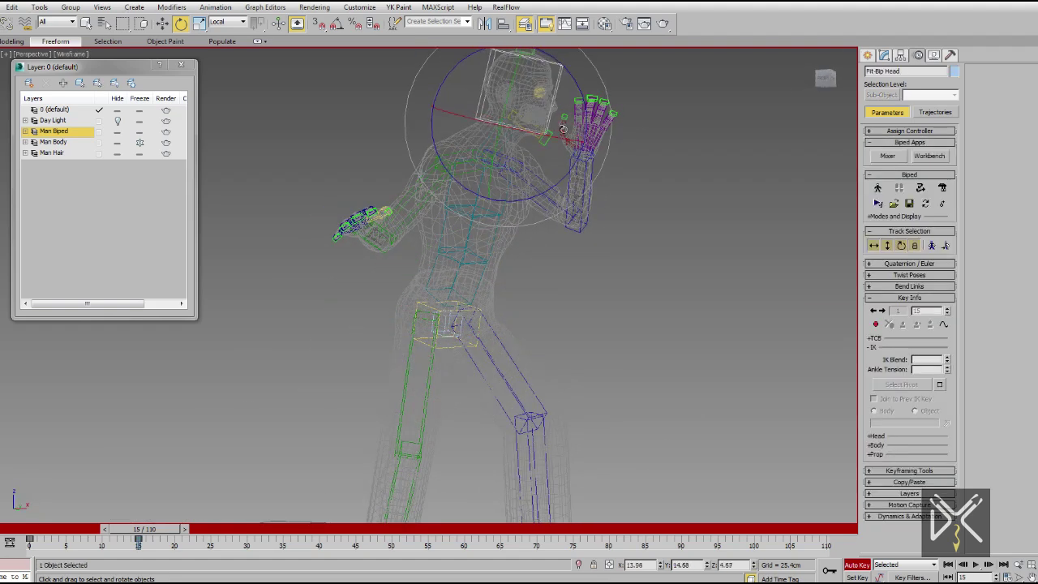
pyautogui.press('F3')
pyautogui.keyDown('alt'); pyautogui.moveTo(527, 276); pyautogui.dragTo(445, 281, button='middle'); pyautogui.keyUp('alt')
# - Lower the left arm away from the face and rotate the left hand
pyautogui.click(485, 203)
pyautogui.moveTo(486, 203); pyautogui.dragTo(507, 259)
pyautogui.moveTo(507, 259)
pyautogui.keyDown('alt'); pyautogui.mouseDown(button='middle')
pyautogui.moveTo(574, 285)
pyautogui.moveTo(568, 324)
pyautogui.mouseUp(button='middle'); pyautogui.keyUp('alt')
pyautogui.click(535, 288)
pyautogui.moveTo(568, 325); pyautogui.dragTo(590, 347)
pyautogui.keyDown('alt'); pyautogui.moveTo(589, 347); pyautogui.dragTo(653, 314, button='middle'); pyautogui.keyUp('alt')
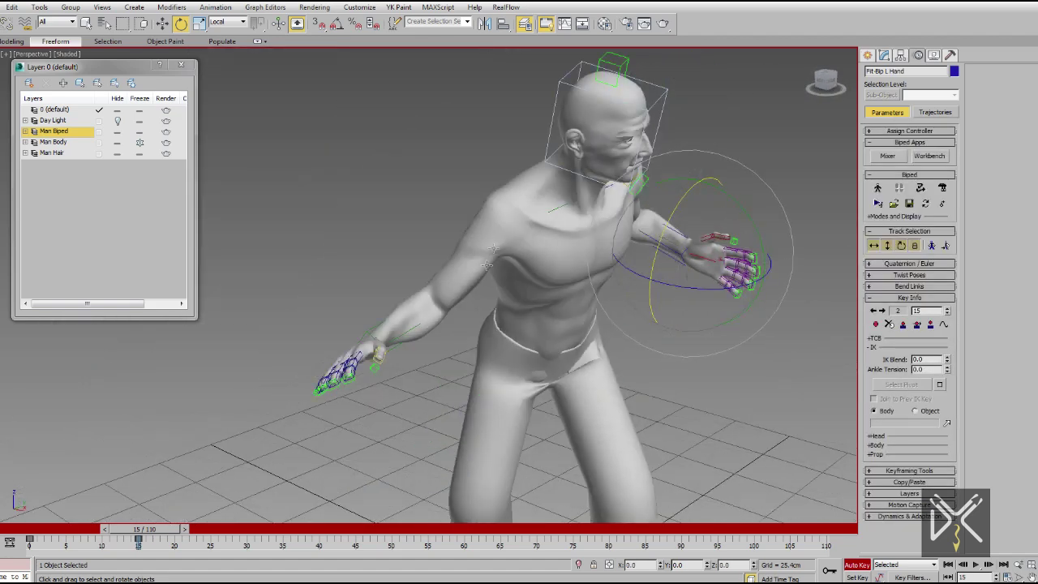
pyautogui.keyDown('alt'); pyautogui.moveTo(489, 258); pyautogui.dragTo(487, 239, button='middle'); pyautogui.keyUp('alt')
# - Raise the right arm about 89 degrees overhead
pyautogui.click(487, 239)
pyautogui.moveTo(487, 239); pyautogui.dragTo(635, 151)
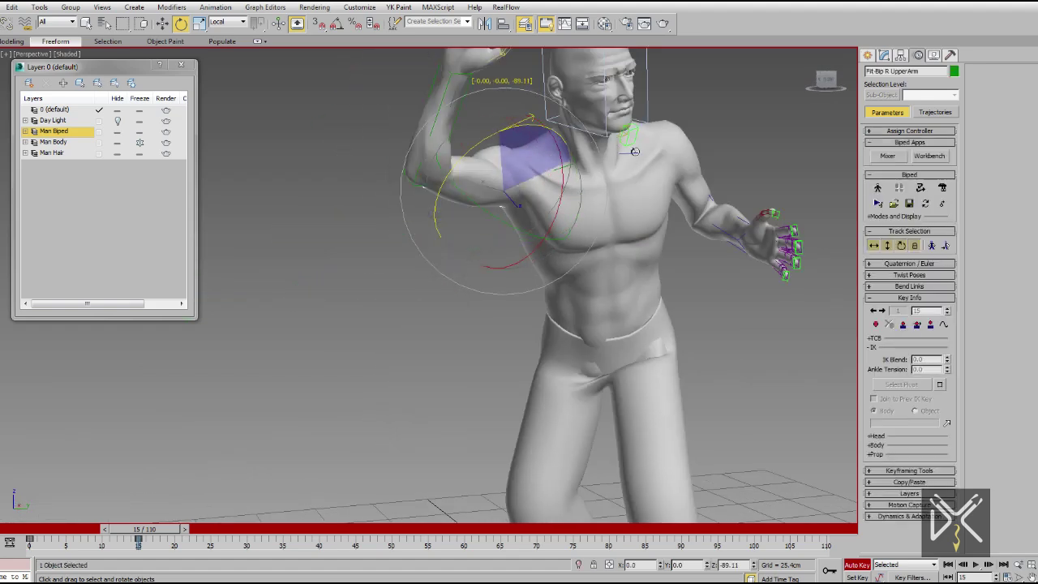
pyautogui.keyDown('alt'); pyautogui.moveTo(635, 151); pyautogui.dragTo(621, 181, button='middle'); pyautogui.keyUp('alt')
pyautogui.keyDown('alt'); pyautogui.moveTo(561, 193); pyautogui.dragTo(487, 246, button='middle'); pyautogui.keyUp('alt')
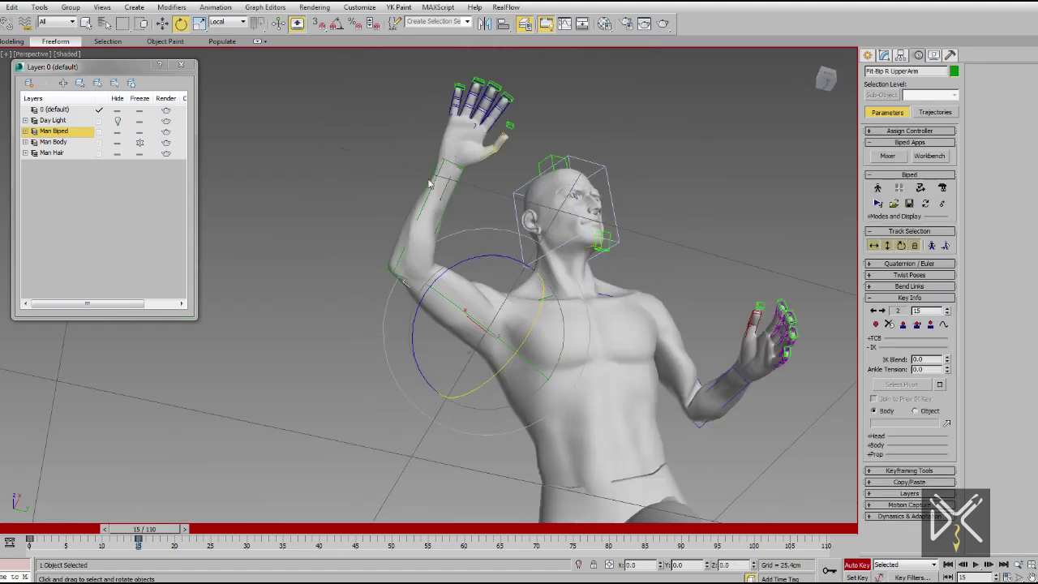
pyautogui.click(447, 217)
pyautogui.click(450, 91)
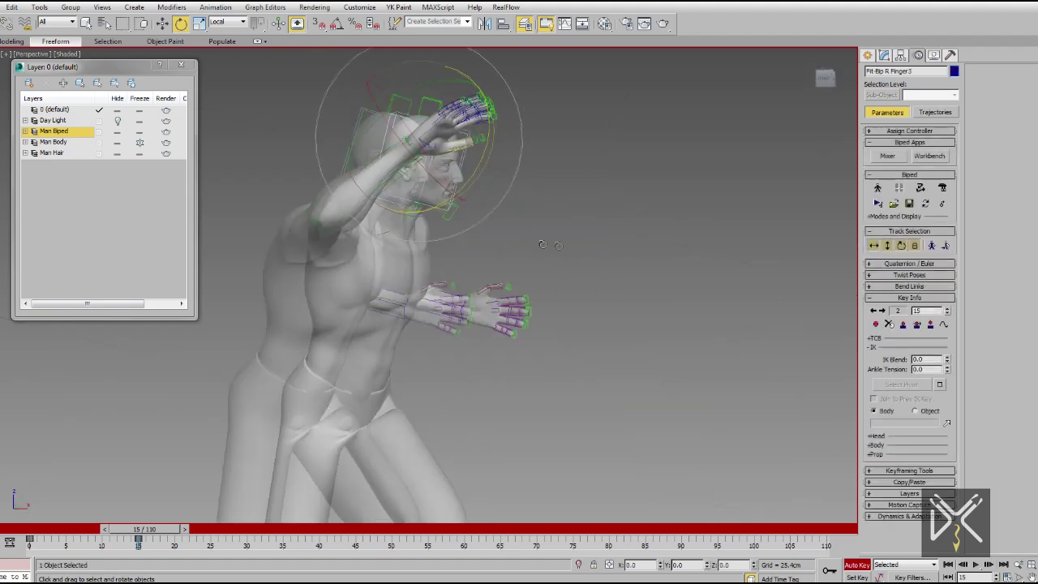
pyautogui.keyDown('alt'); pyautogui.moveTo(451, 91); pyautogui.dragTo(410, 176, button='middle'); pyautogui.keyUp('alt')
pyautogui.keyDown('alt'); pyautogui.moveTo(458, 247); pyautogui.dragTo(417, 279, button='middle'); pyautogui.keyUp('alt')
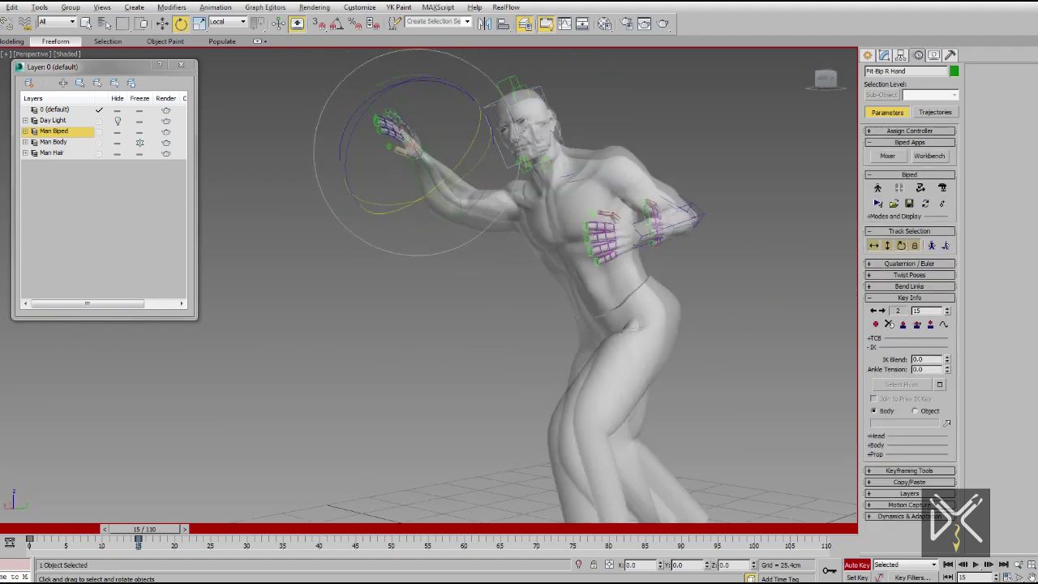
# - Rotate the right foot and switch to moving bones in screen space
pyautogui.press('F3')
pyautogui.keyDown('ctrl'); pyautogui.click(402, 205); pyautogui.keyUp('ctrl')
pyautogui.keyDown('alt'); pyautogui.moveTo(402, 205); pyautogui.dragTo(455, 267, button='middle'); pyautogui.keyUp('alt')
pyautogui.press('F3')
pyautogui.scroll(-5, 490, 344)
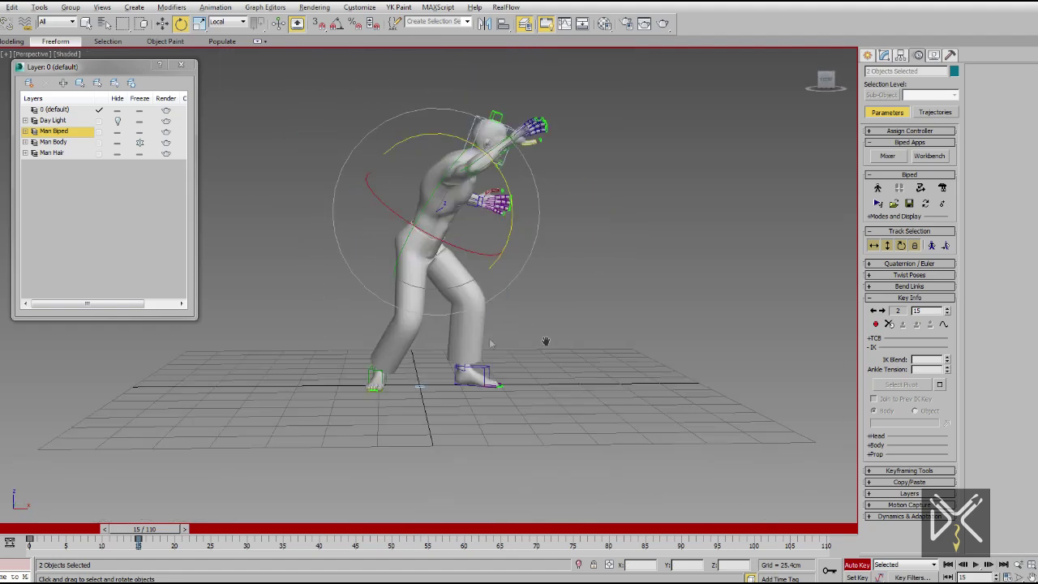
pyautogui.click(373, 377)
pyautogui.moveTo(382, 341)
pyautogui.mouseDown()
pyautogui.moveTo(410, 362)
pyautogui.moveTo(394, 290)
pyautogui.mouseUp()
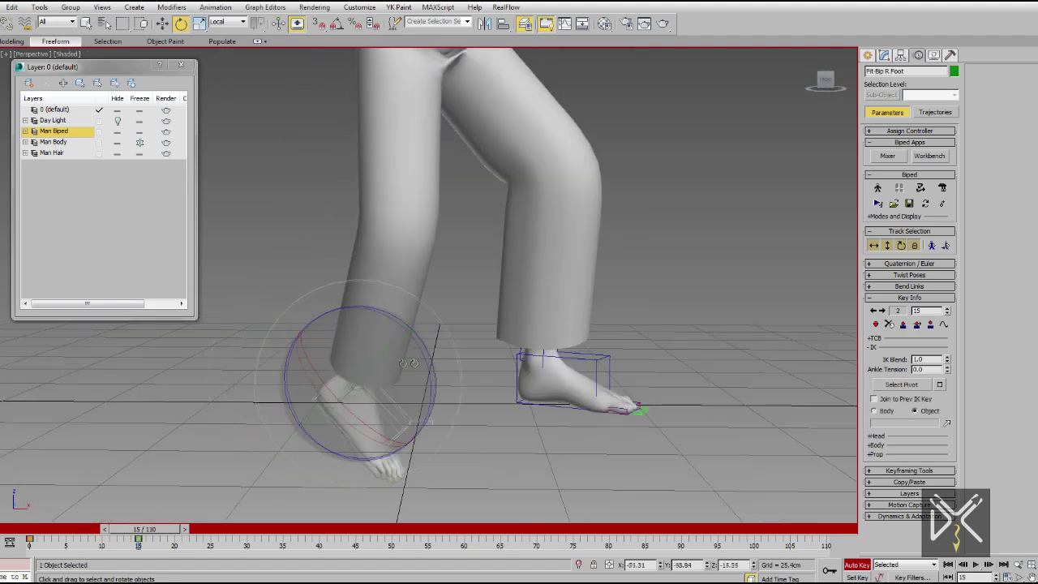
pyautogui.click(162, 23)
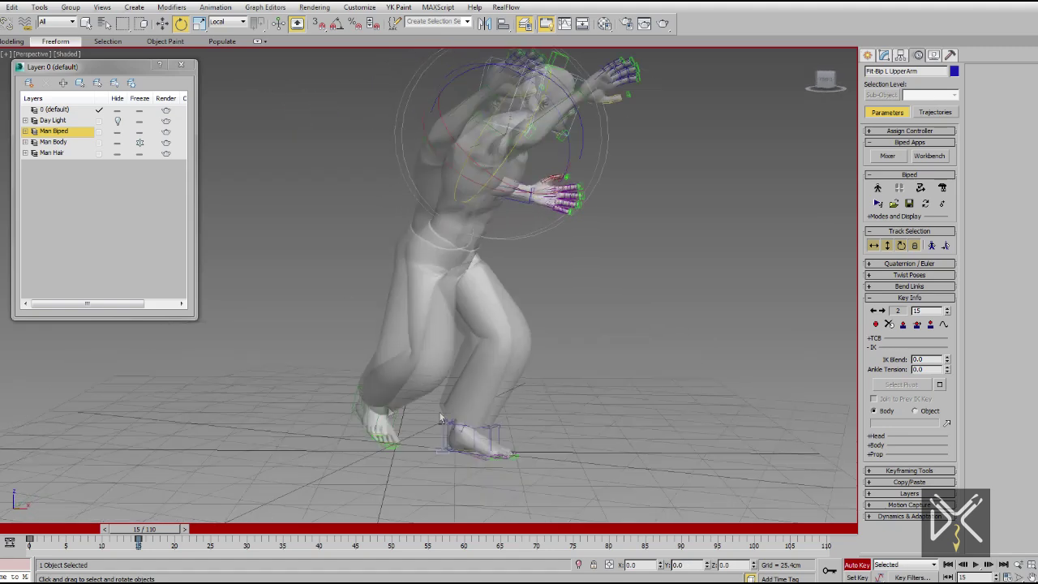
pyautogui.press('w')
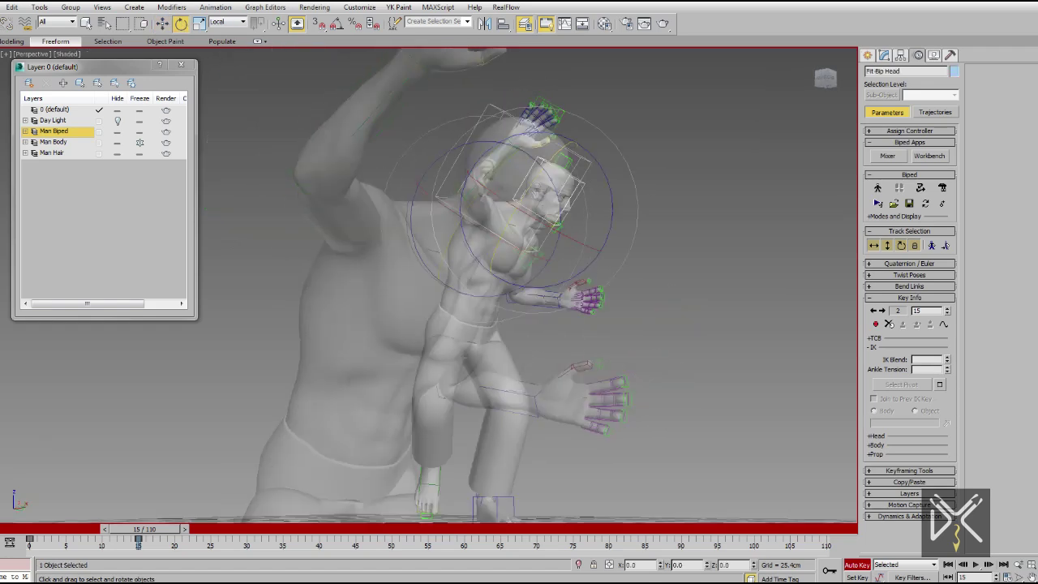
# - Raise the right clavicle and lower the pelvis into a forward crouch
pyautogui.click(649, 240)
pyautogui.moveTo(653, 236); pyautogui.dragTo(672, 233)
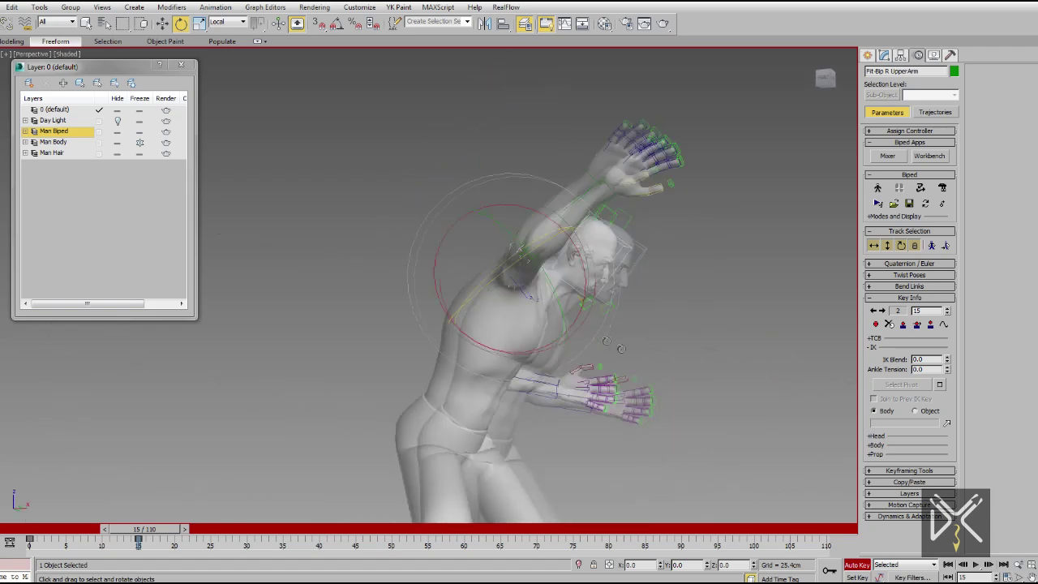
pyautogui.moveTo(138, 529); pyautogui.dragTo(218, 531)
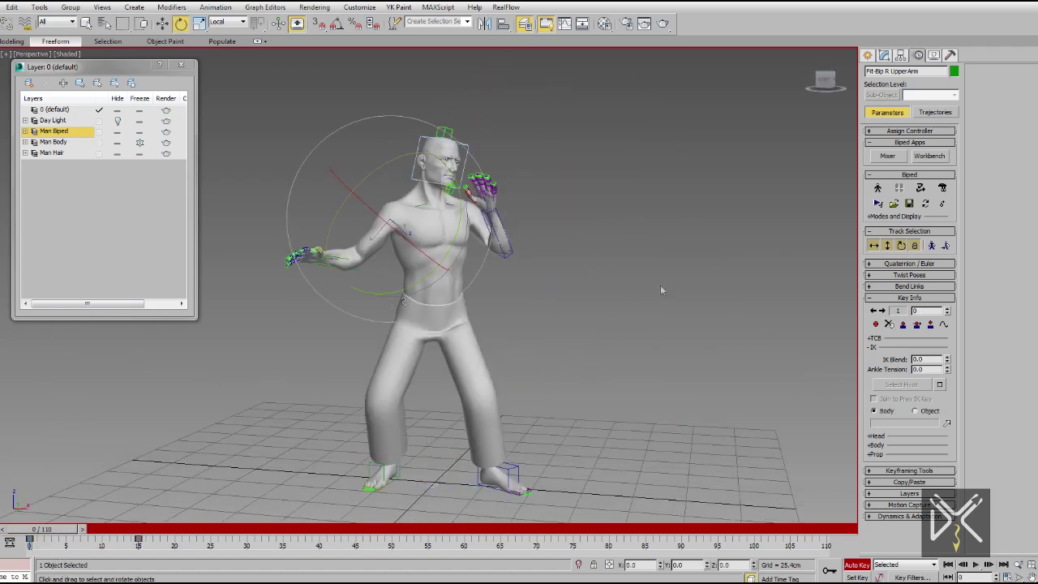
pyautogui.press('w')
pyautogui.moveTo(534, 246)
pyautogui.keyDown('alt'); pyautogui.mouseDown(button='middle')
pyautogui.moveTo(490, 316)
pyautogui.moveTo(422, 300)
pyautogui.mouseUp(button='middle'); pyautogui.keyUp('alt')
pyautogui.moveTo(40, 529)
pyautogui.mouseDown()
pyautogui.moveTo(187, 529)
pyautogui.moveTo(111, 529)
pyautogui.moveTo(150, 529)
pyautogui.mouseUp()
# - Adjust the pelvis position and select the spine bones around frame 16
pyautogui.press('w')
pyautogui.scroll(3, 454, 340)
pyautogui.scroll(3, 455, 341)
pyautogui.scroll(-4, 487, 308)
pyautogui.press('w')
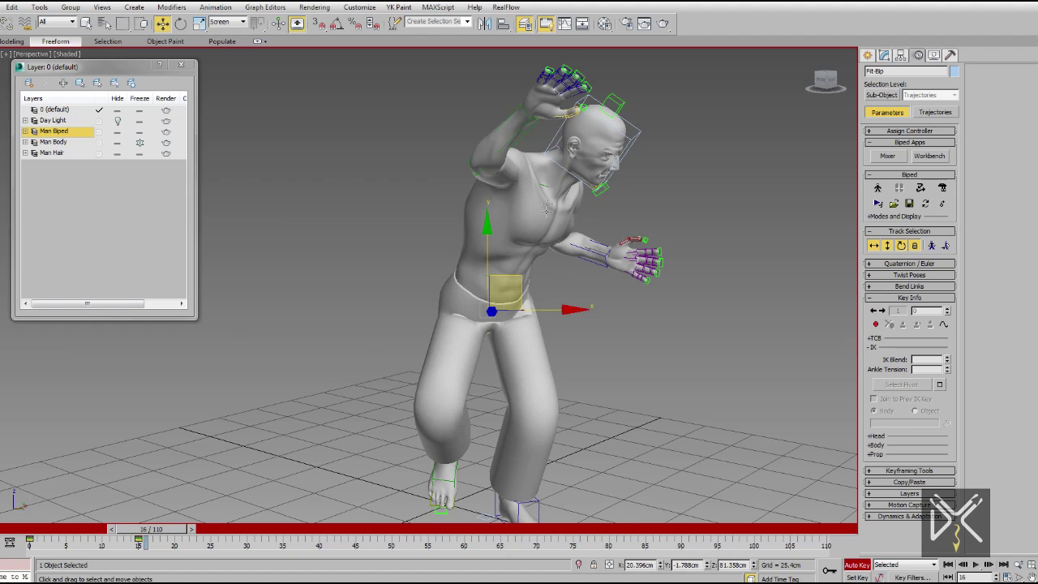
pyautogui.click(547, 208)
pyautogui.press('e')
pyautogui.press('F3')
pyautogui.click(515, 280)
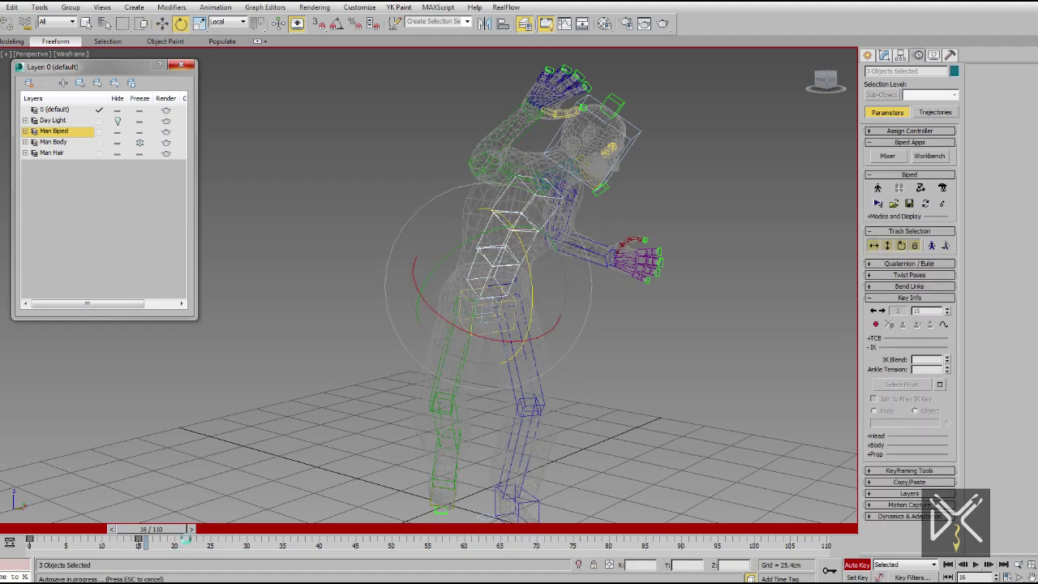
# - Back at frame 15, rotate the right arm further upward and review the crouch
pyautogui.moveTo(177, 532); pyautogui.dragTo(170, 532)
pyautogui.press('F3')
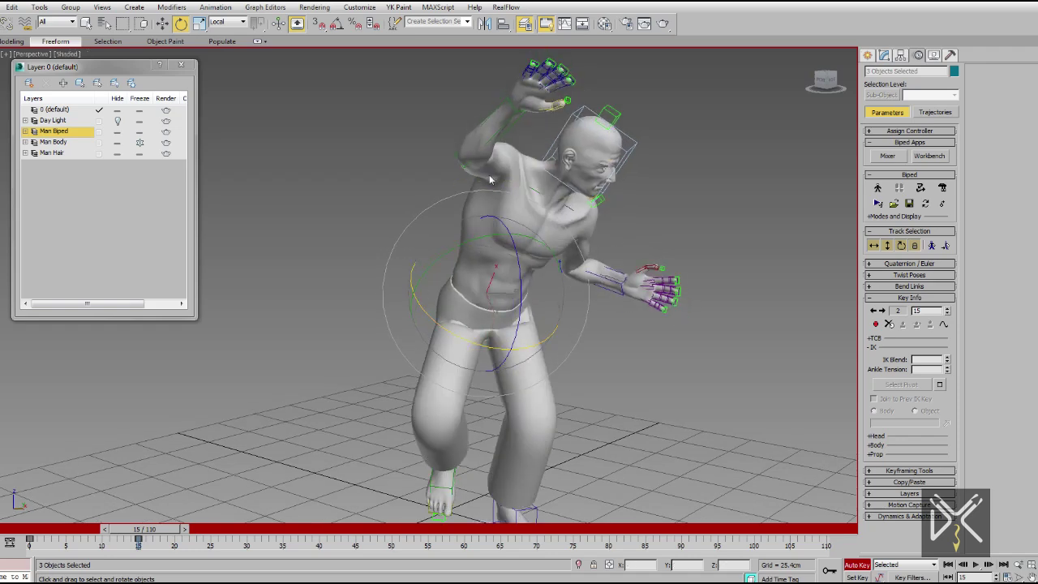
pyautogui.click(498, 253)
pyautogui.click(369, 175)
pyautogui.moveTo(382, 162); pyautogui.dragTo(417, 160)
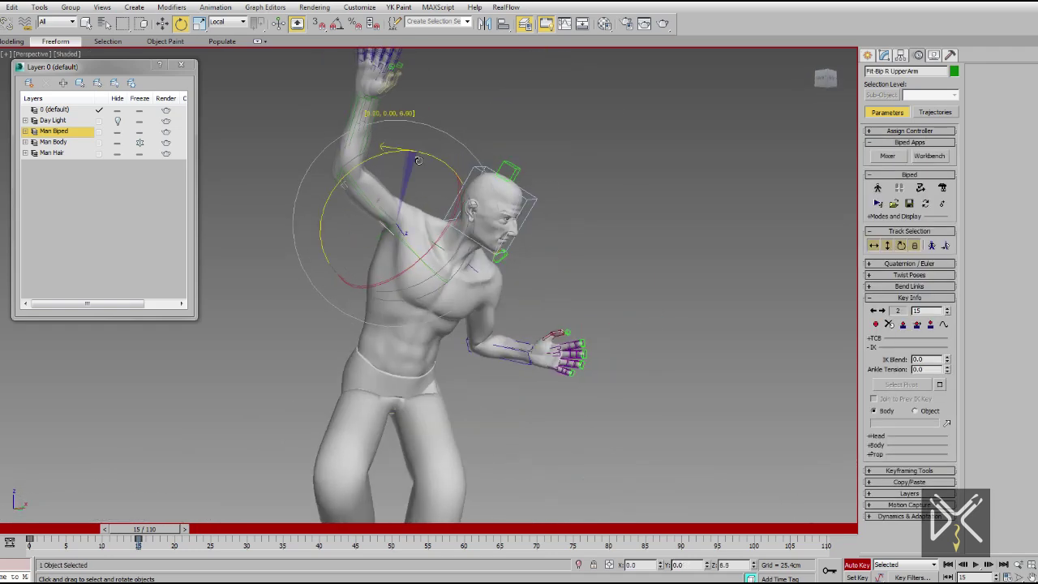
pyautogui.keyDown('alt'); pyautogui.moveTo(438, 193); pyautogui.dragTo(492, 287, button='middle'); pyautogui.keyUp('alt')
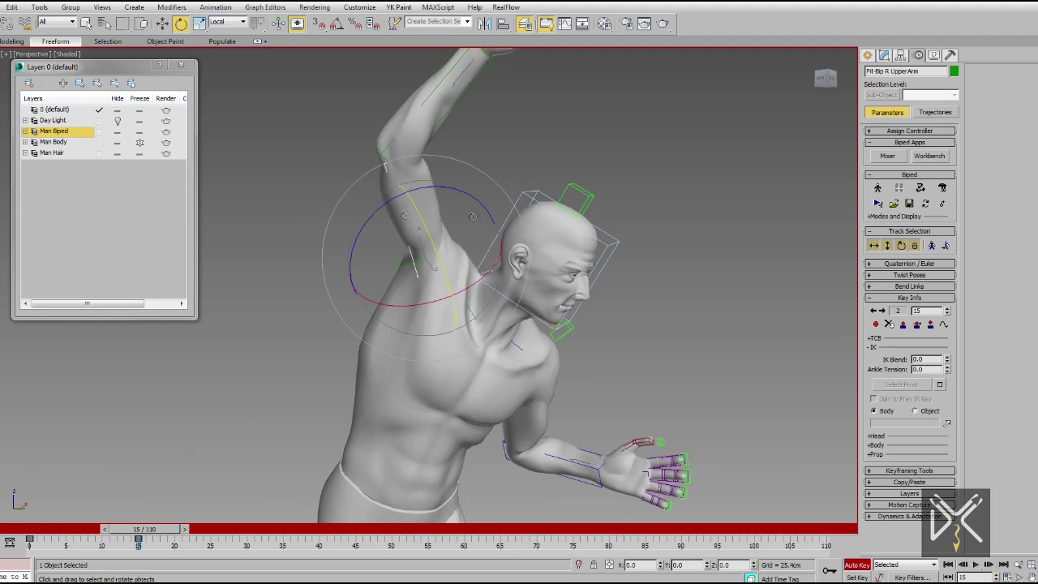
pyautogui.press('pagedown')
pyautogui.scroll(5, 491, 288)
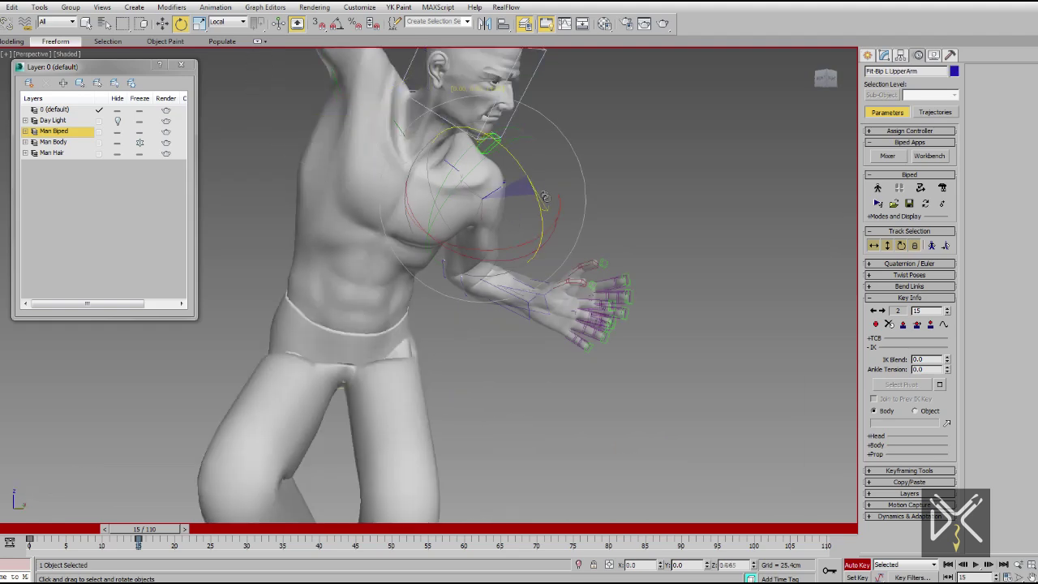
pyautogui.keyDown('alt'); pyautogui.moveTo(544, 197); pyautogui.dragTo(527, 227, button='middle'); pyautogui.keyUp('alt')
pyautogui.scroll(3, 521, 235)
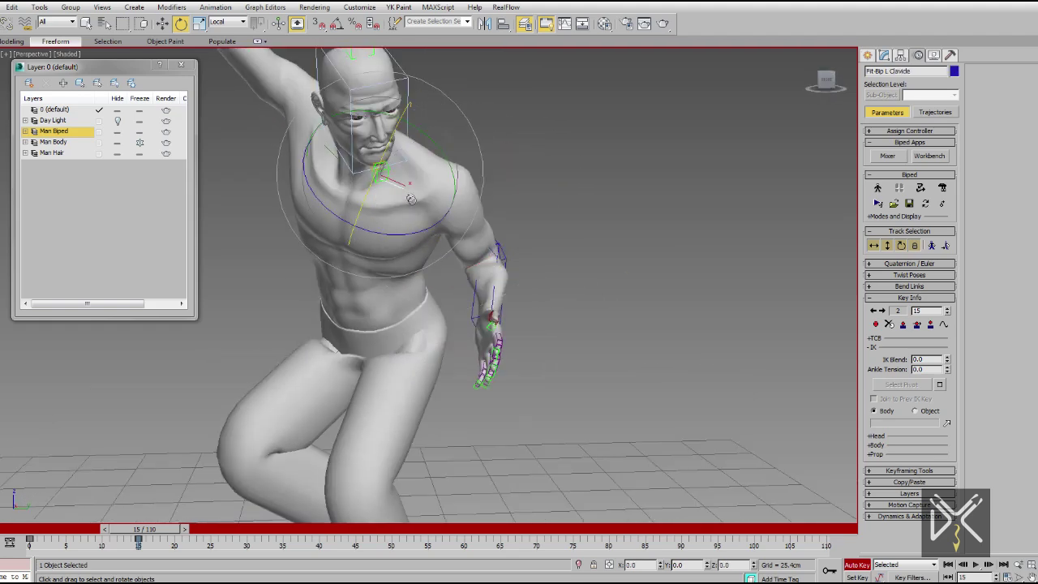
pyautogui.scroll(-5, 412, 198)
pyautogui.moveTo(412, 199)
pyautogui.keyDown('alt'); pyautogui.mouseDown(button='middle')
pyautogui.moveTo(330, 446)
pyautogui.moveTo(407, 379)
pyautogui.mouseUp(button='middle'); pyautogui.keyUp('alt')
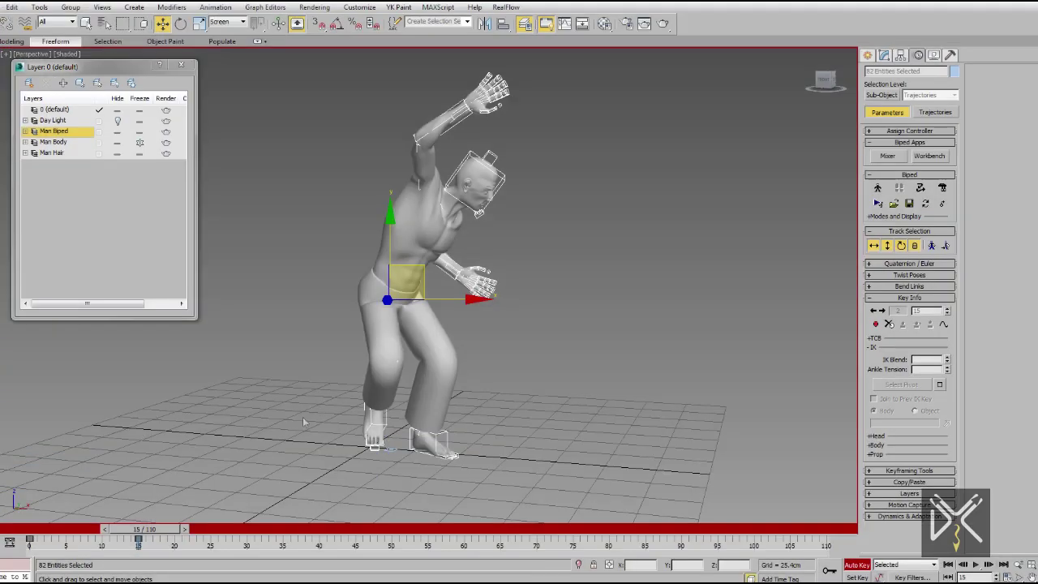
# - At frame 30, turn the body about 80 degrees and move the left foot into place
pyautogui.moveTo(146, 530); pyautogui.dragTo(247, 530)
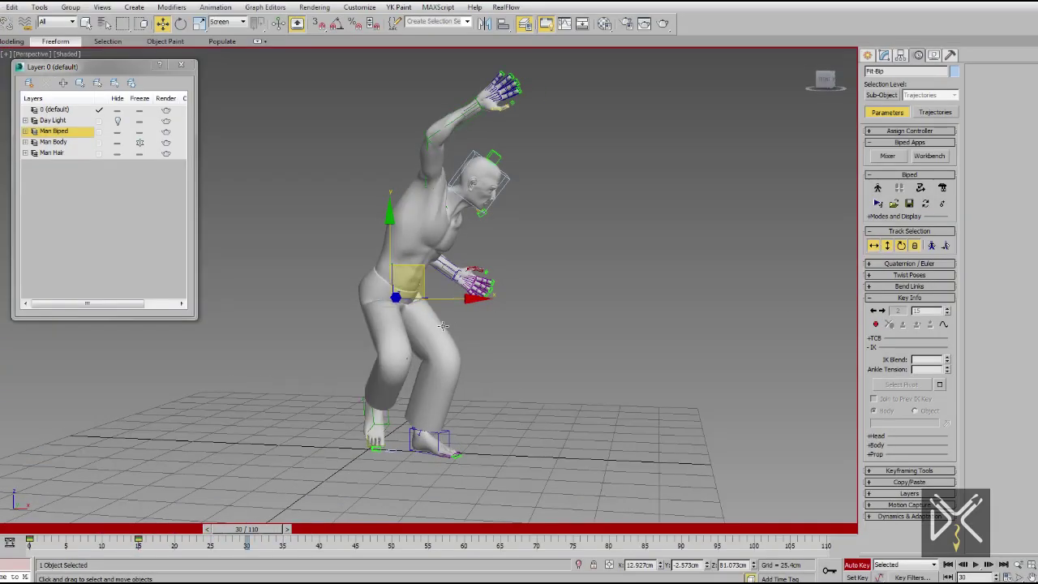
pyautogui.click(180, 22)
pyautogui.moveTo(464, 318); pyautogui.dragTo(491, 347)
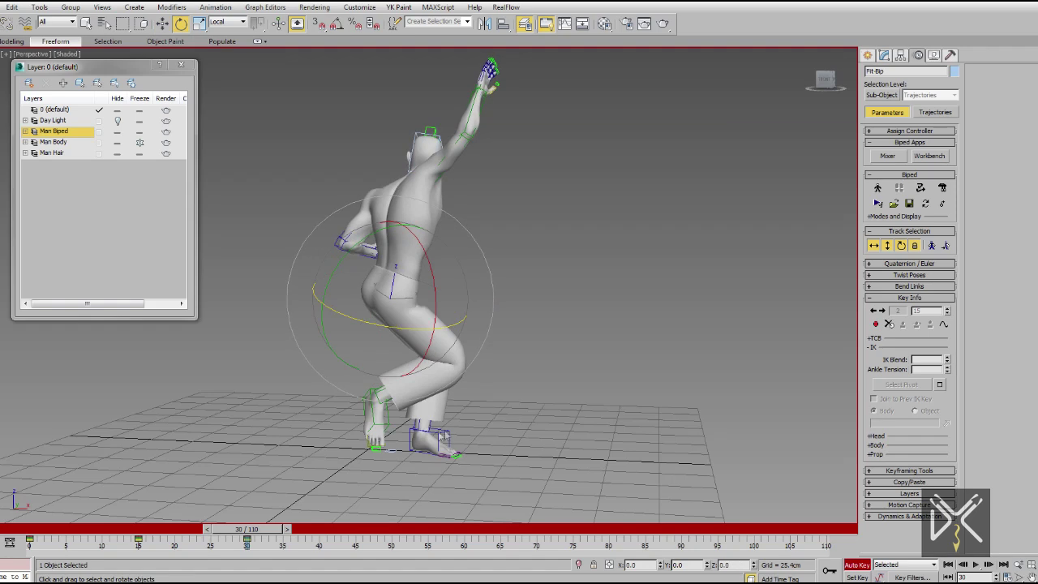
pyautogui.press('w')
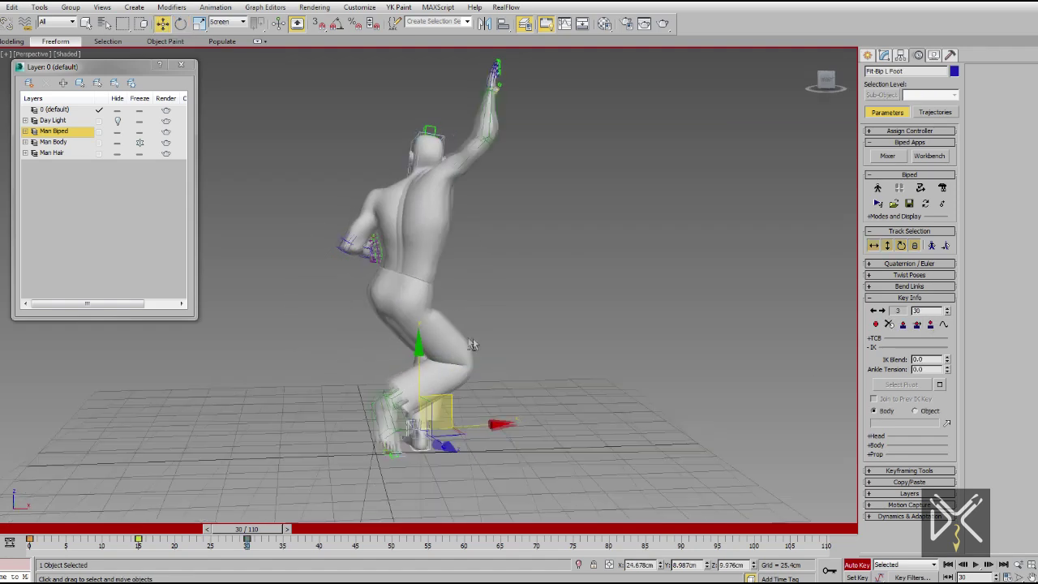
pyautogui.keyDown('alt'); pyautogui.moveTo(422, 382); pyautogui.dragTo(365, 390, button='middle'); pyautogui.keyUp('alt')
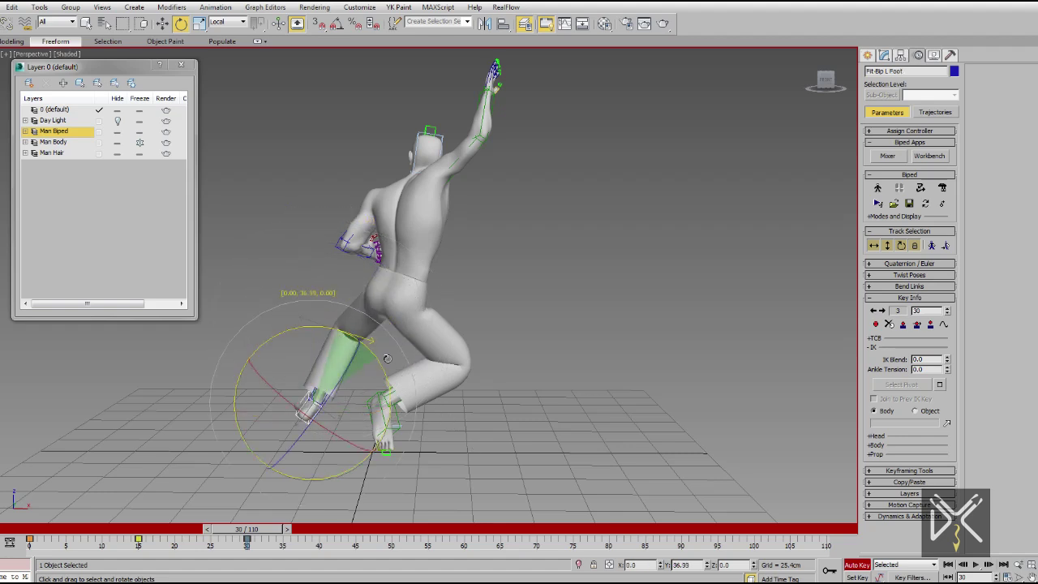
# - Select the right foot and adjust it from a low front view of the legs
pyautogui.click(387, 434)
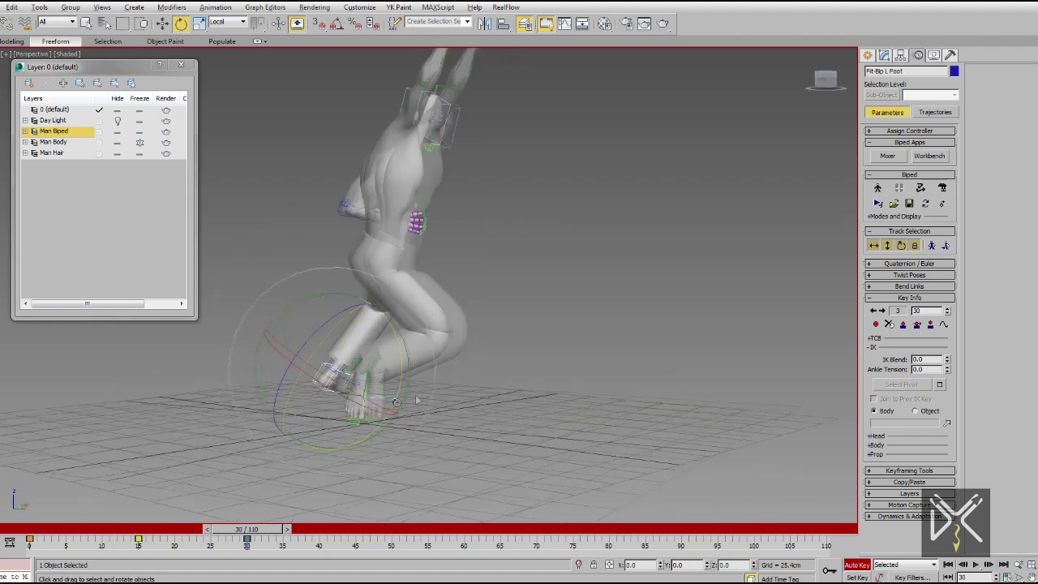
pyautogui.scroll(4, 364, 361)
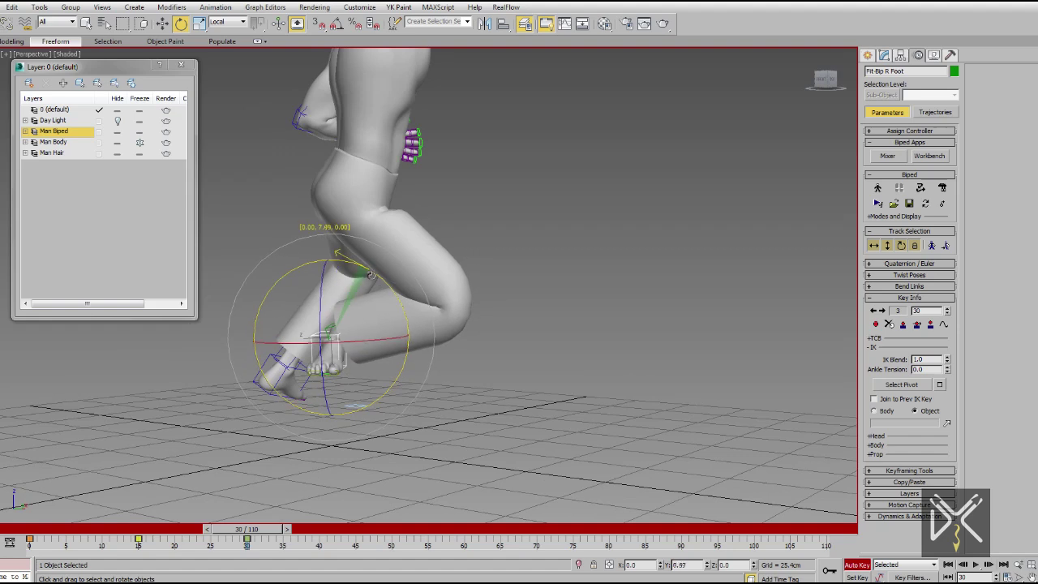
pyautogui.keyDown('alt'); pyautogui.moveTo(379, 399); pyautogui.dragTo(399, 424, button='middle'); pyautogui.keyUp('alt')
pyautogui.press('e')
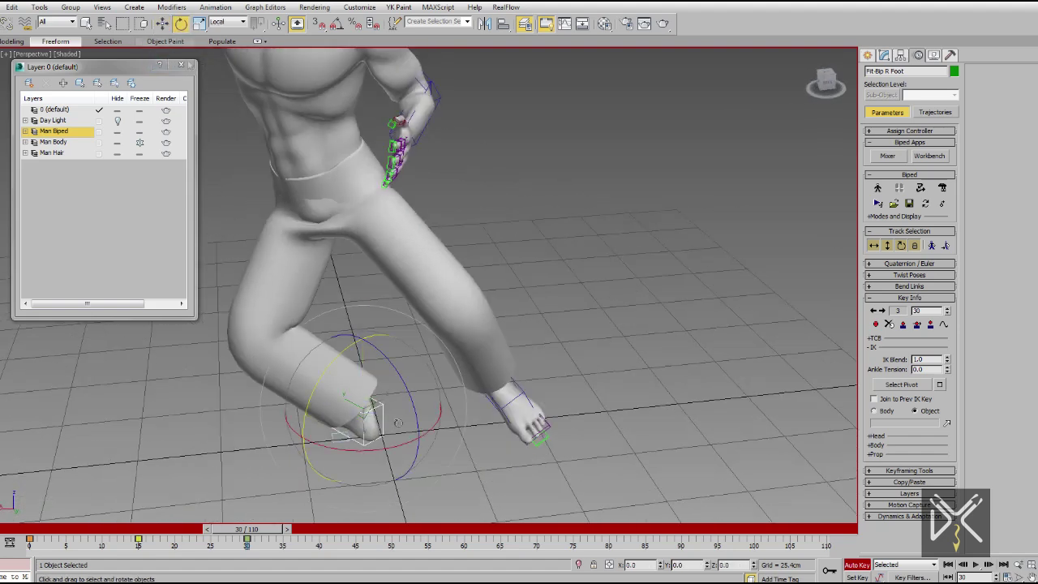
pyautogui.keyDown('alt'); pyautogui.moveTo(517, 445); pyautogui.dragTo(415, 379, button='middle'); pyautogui.keyUp('alt')
pyautogui.press('w')
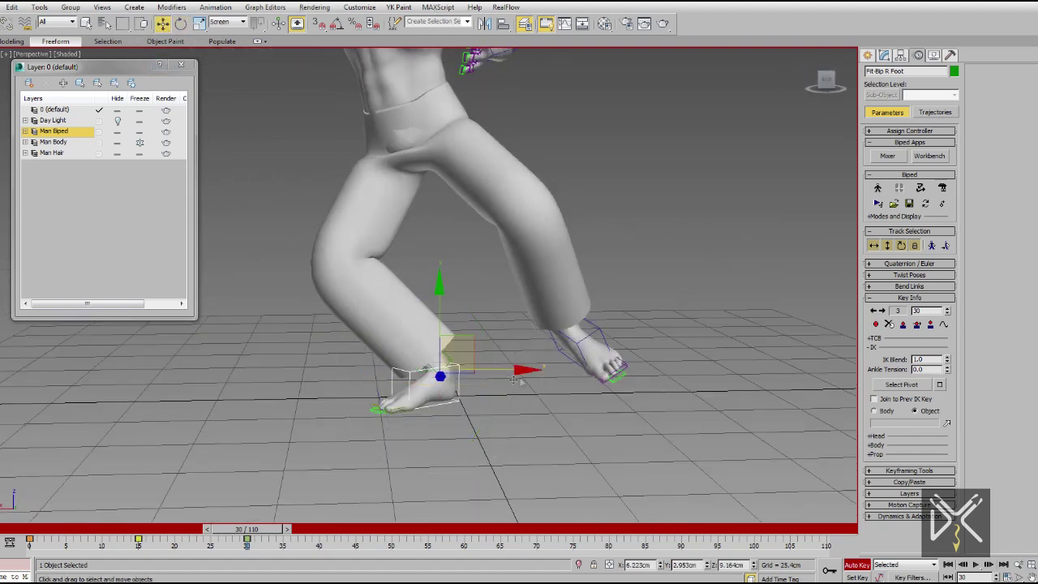
pyautogui.scroll(-5, 415, 380)
# - Select the centre of mass and then the right calf, viewed from behind
pyautogui.click(495, 268)
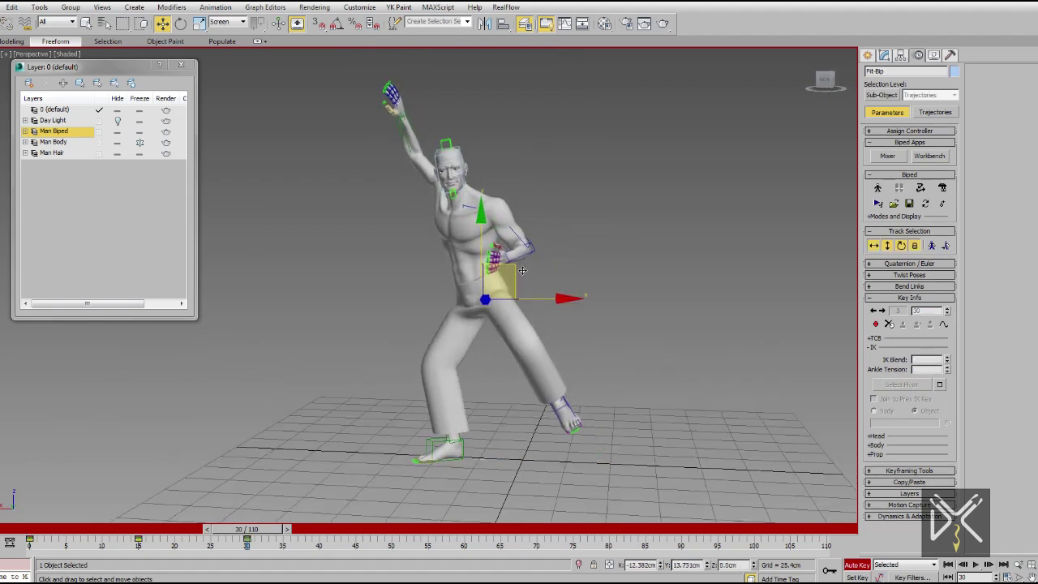
pyautogui.keyDown('alt'); pyautogui.moveTo(545, 324); pyautogui.dragTo(777, 340, button='middle'); pyautogui.keyUp('alt')
pyautogui.scroll(3, 537, 315)
pyautogui.moveTo(536, 315)
pyautogui.keyDown('alt'); pyautogui.mouseDown(button='middle')
pyautogui.moveTo(531, 339)
pyautogui.moveTo(447, 395)
pyautogui.mouseUp(button='middle'); pyautogui.keyUp('alt')
pyautogui.moveTo(532, 292)
pyautogui.keyDown('alt'); pyautogui.mouseDown(button='middle')
pyautogui.moveTo(487, 276)
pyautogui.moveTo(513, 298)
pyautogui.mouseUp(button='middle'); pyautogui.keyUp('alt')
pyautogui.click(463, 280)
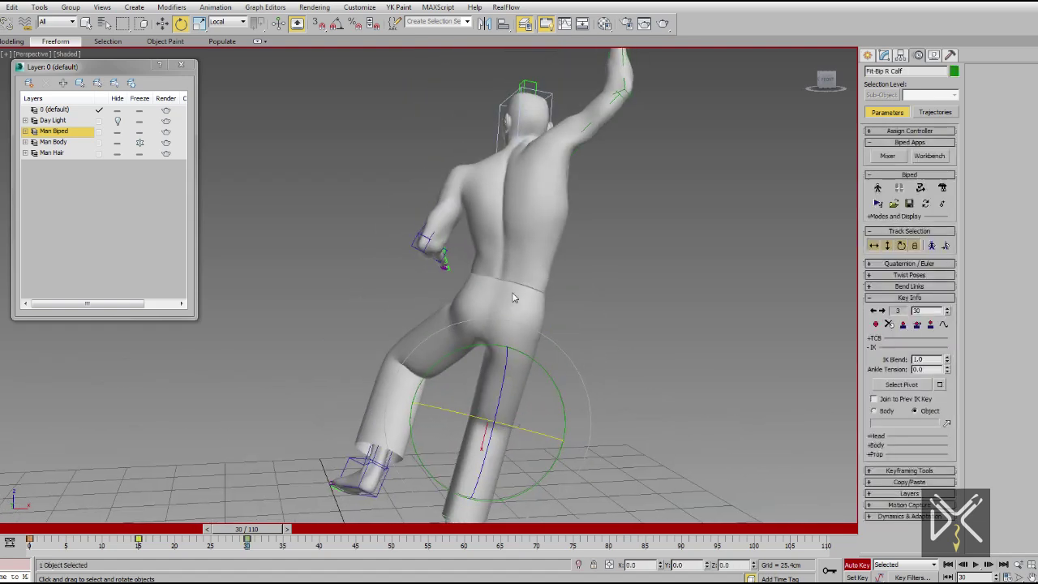
# - Tilt the pelvis, lean the upper body forward-right, and lower the right upper arm
pyautogui.moveTo(552, 278); pyautogui.dragTo(575, 297)
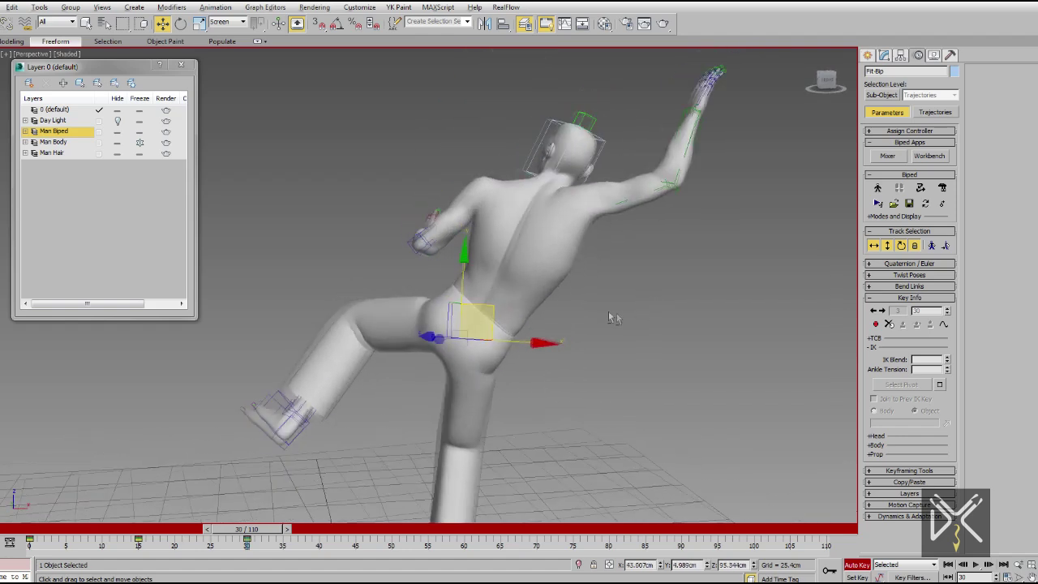
pyautogui.moveTo(552, 287); pyautogui.dragTo(492, 370)
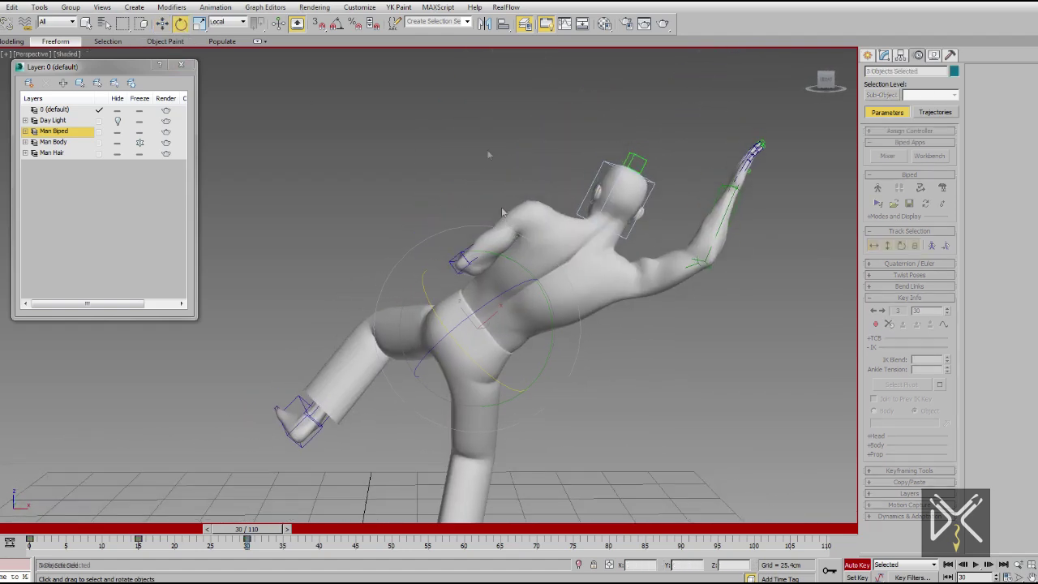
pyautogui.moveTo(704, 311); pyautogui.dragTo(769, 278)
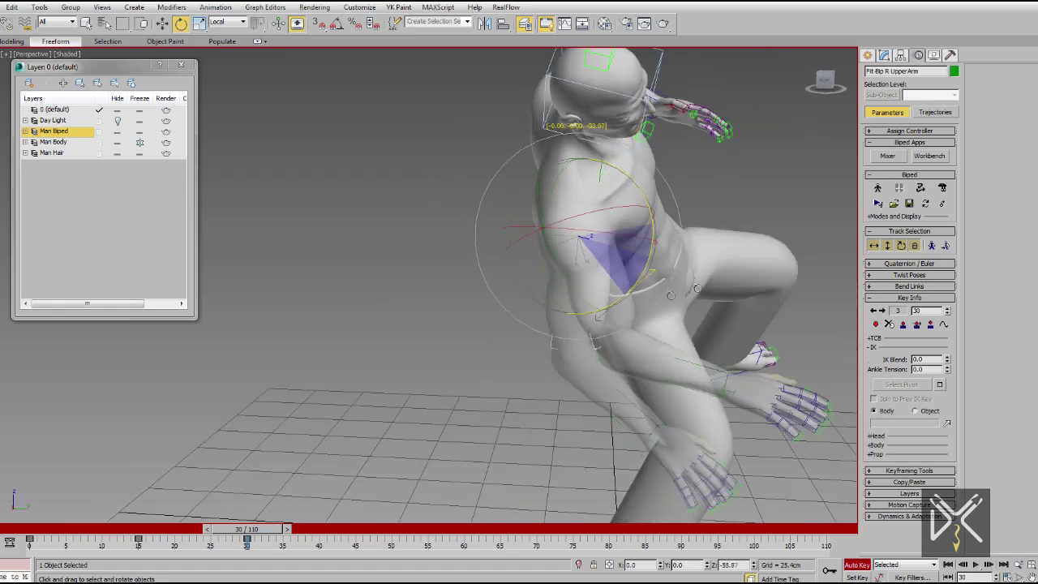
pyautogui.moveTo(696, 288); pyautogui.dragTo(566, 345)
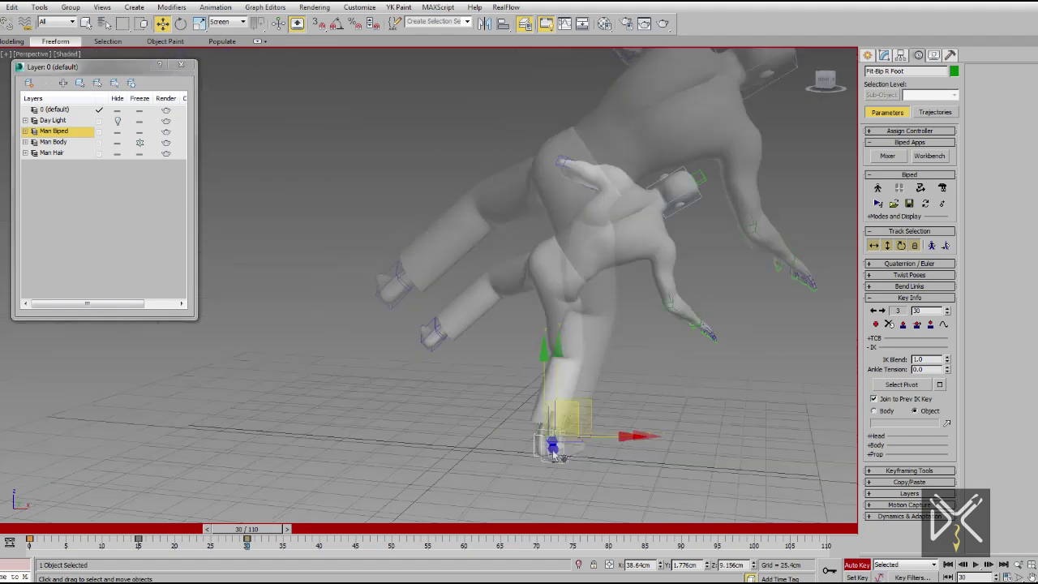
pyautogui.click(568, 308)
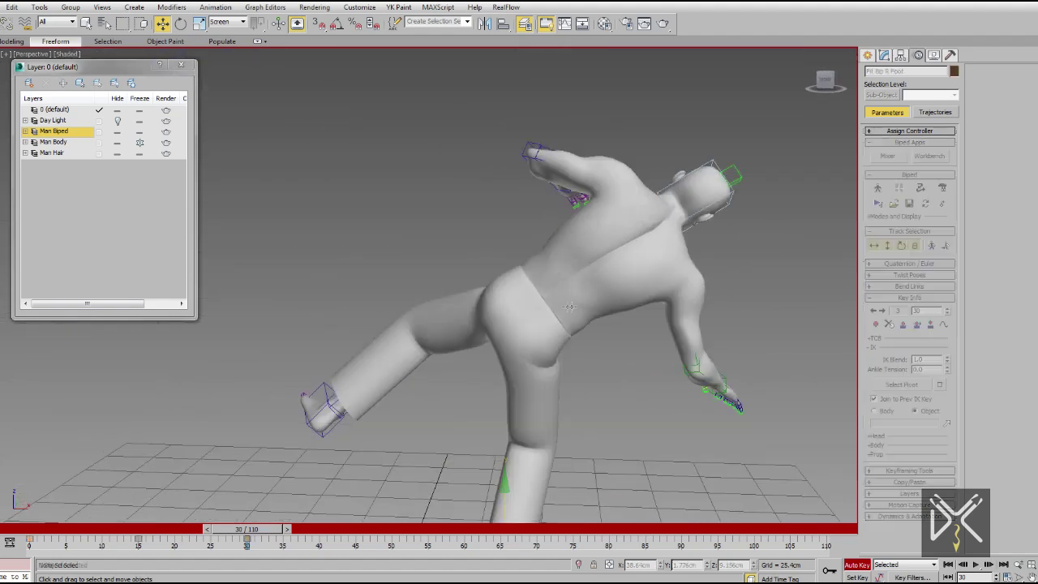
pyautogui.press('F3')
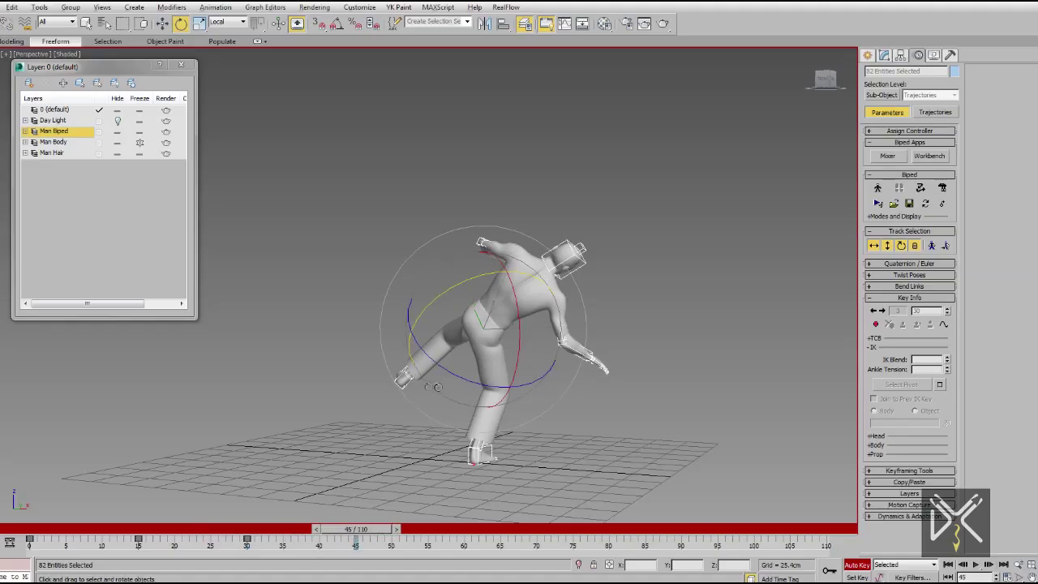
# - Orbit closer around the character
pyautogui.keyDown('alt'); pyautogui.moveTo(436, 387); pyautogui.dragTo(482, 413, button='middle'); pyautogui.keyUp('alt')
# - At frame 45, rotate the whole body to lean backward and preview the motion
pyautogui.keyDown('alt'); pyautogui.moveTo(467, 455); pyautogui.dragTo(460, 410, button='middle'); pyautogui.keyUp('alt')
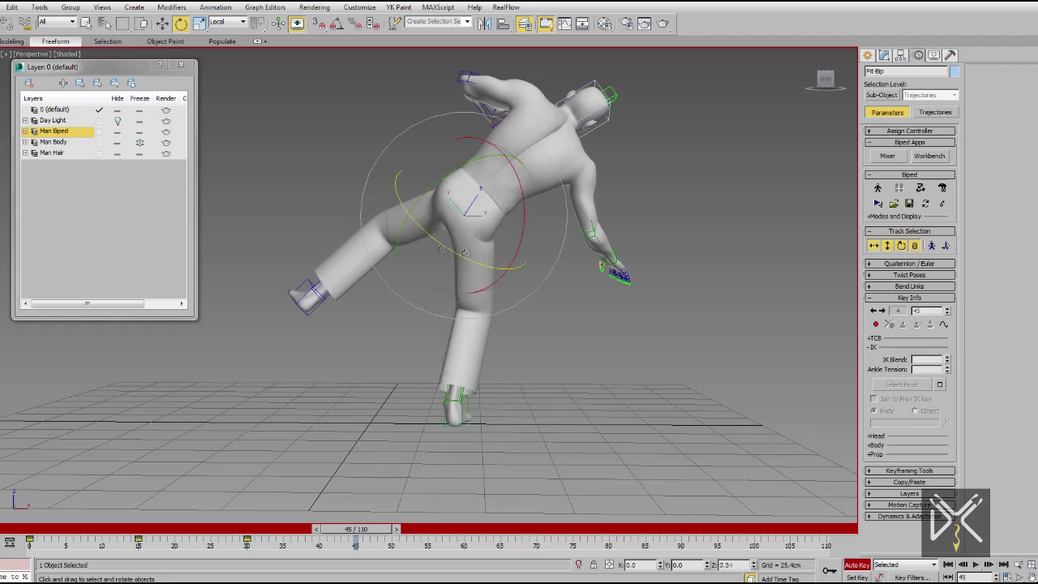
pyautogui.moveTo(466, 252); pyautogui.dragTo(504, 212)
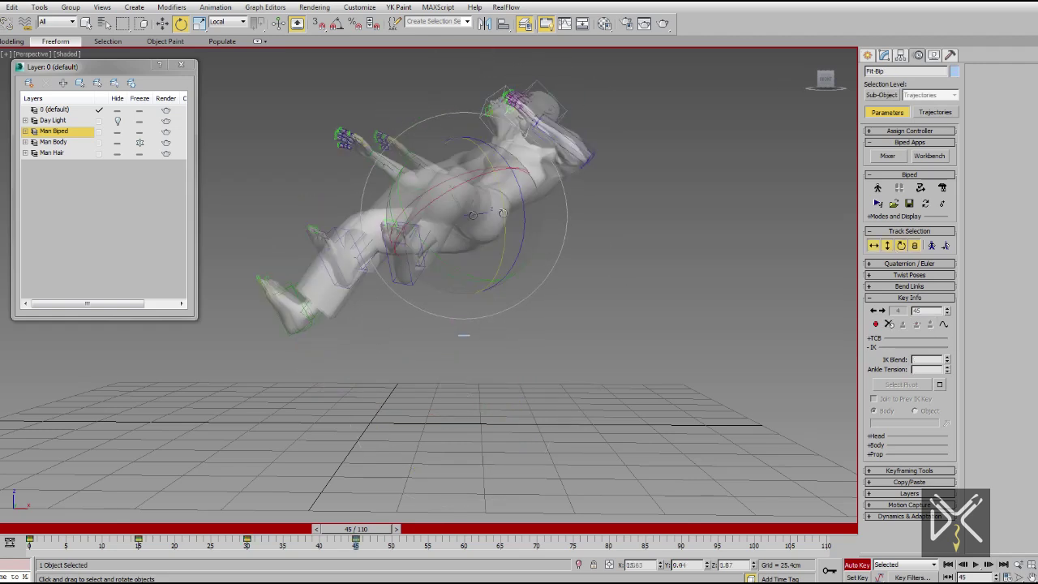
pyautogui.keyDown('alt'); pyautogui.moveTo(503, 212); pyautogui.dragTo(486, 244, button='middle'); pyautogui.keyUp('alt')
pyautogui.moveTo(355, 528); pyautogui.dragTo(377, 525)
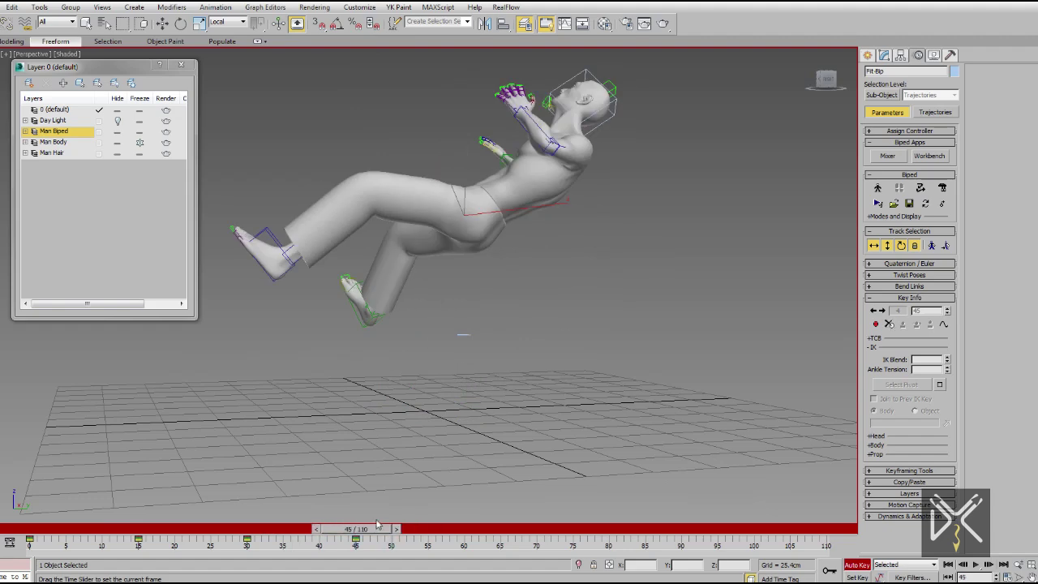
# - Check the legs in wireframe and restore the biped selection after clearing it
pyautogui.press('e')
pyautogui.keyDown('alt'); pyautogui.moveTo(473, 359); pyautogui.dragTo(568, 284, button='middle'); pyautogui.keyUp('alt')
pyautogui.scroll(5, 575, 283)
pyautogui.press('F3')
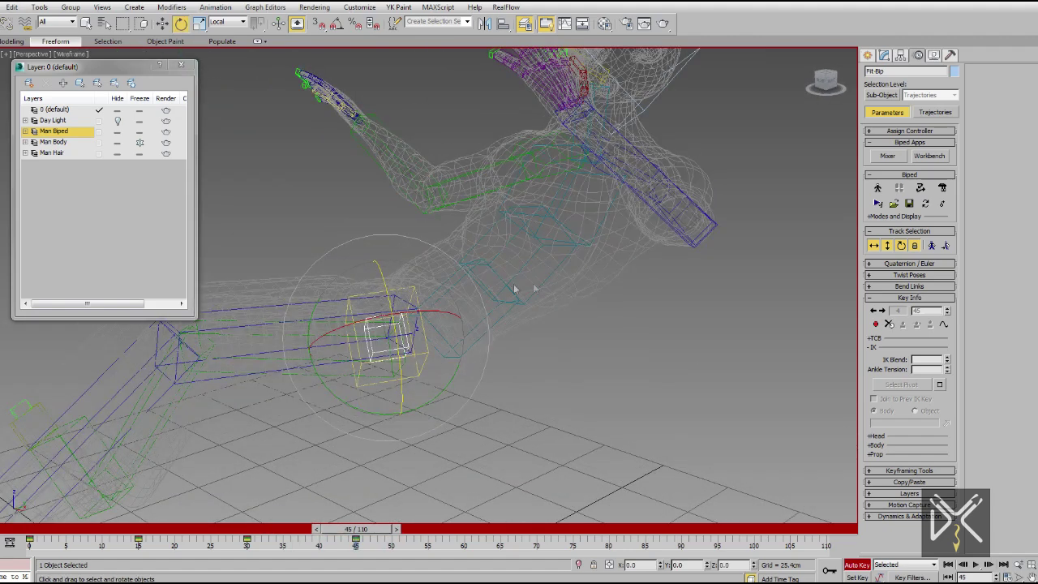
pyautogui.moveTo(601, 232)
pyautogui.keyDown('alt'); pyautogui.mouseDown(button='middle')
pyautogui.moveTo(621, 327)
pyautogui.moveTo(557, 238)
pyautogui.moveTo(446, 269)
pyautogui.moveTo(536, 300)
pyautogui.moveTo(468, 355)
pyautogui.mouseUp(button='middle'); pyautogui.keyUp('alt')
pyautogui.click(445, 269)
pyautogui.hotkey('ctrl', 'z')
pyautogui.press('F3')
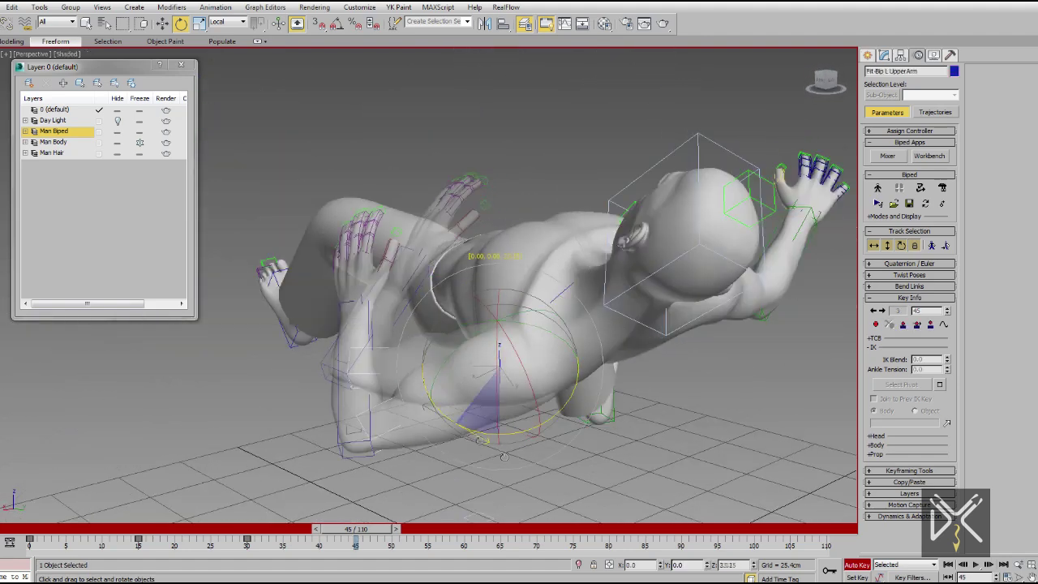
# - Pose the right upper arm, both thighs, right foot and right calf for mid-air
pyautogui.moveTo(545, 366)
pyautogui.keyDown('alt'); pyautogui.mouseDown(button='middle')
pyautogui.moveTo(748, 355)
pyautogui.moveTo(716, 433)
pyautogui.moveTo(507, 319)
pyautogui.mouseUp(button='middle'); pyautogui.keyUp('alt')
pyautogui.click(507, 319)
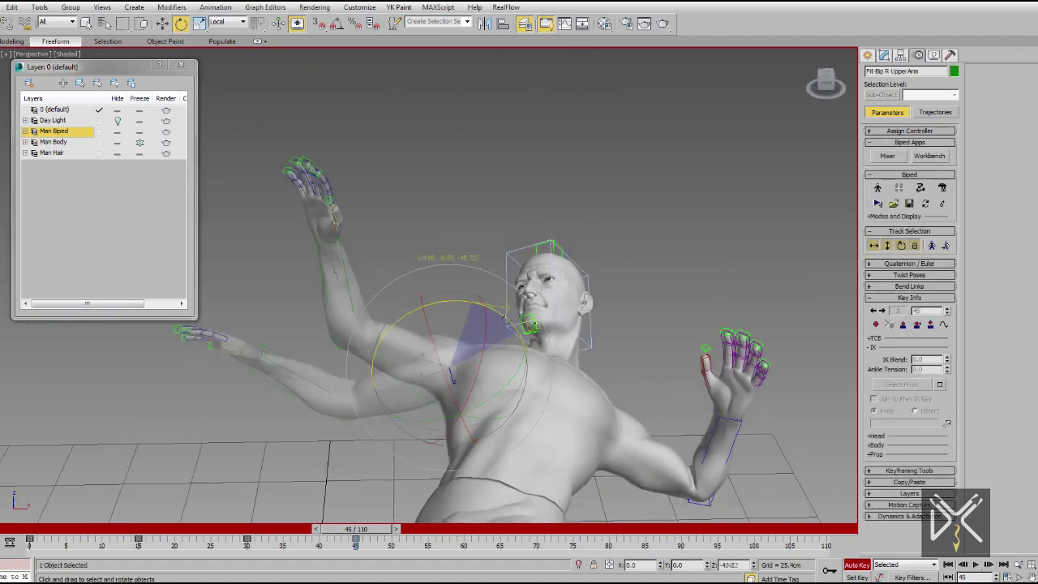
pyautogui.moveTo(652, 320)
pyautogui.keyDown('alt'); pyautogui.mouseDown(button='middle')
pyautogui.moveTo(749, 442)
pyautogui.moveTo(640, 326)
pyautogui.moveTo(492, 343)
pyautogui.mouseUp(button='middle'); pyautogui.keyUp('alt')
pyautogui.click(491, 268)
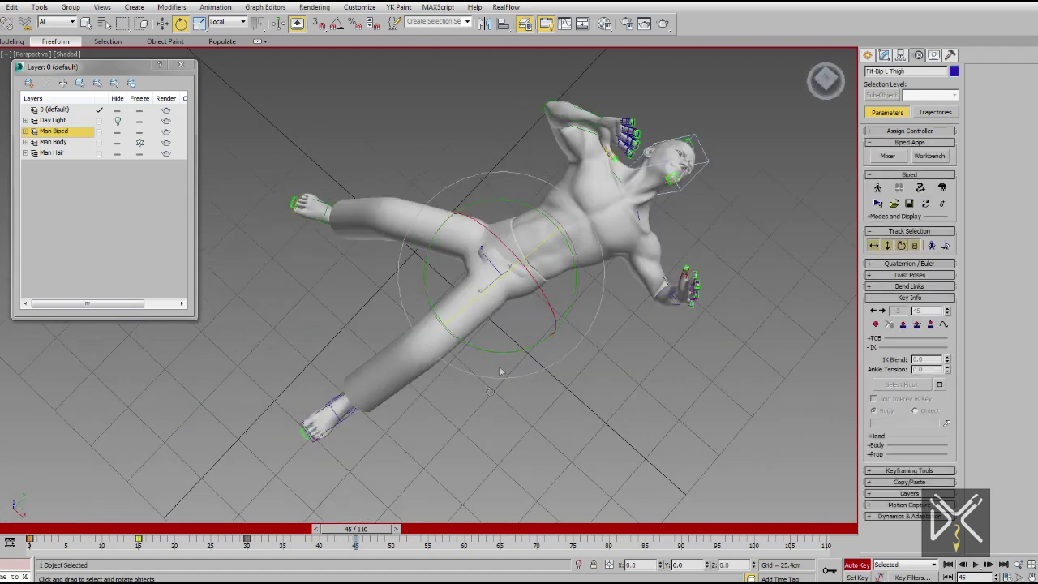
pyautogui.keyDown('alt'); pyautogui.moveTo(405, 449); pyautogui.dragTo(403, 336, button='middle'); pyautogui.keyUp('alt')
pyautogui.click(403, 336)
pyautogui.click(349, 494)
pyautogui.moveTo(349, 493)
pyautogui.keyDown('alt'); pyautogui.mouseDown(button='middle')
pyautogui.moveTo(494, 355)
pyautogui.moveTo(417, 199)
pyautogui.moveTo(558, 240)
pyautogui.moveTo(412, 313)
pyautogui.moveTo(632, 331)
pyautogui.moveTo(463, 243)
pyautogui.moveTo(365, 535)
pyautogui.mouseUp(button='middle'); pyautogui.keyUp('alt')
pyautogui.click(417, 199)
# - Move the centre of mass into the mid-air position, then review from frame 0 to 57
pyautogui.click(464, 243)
pyautogui.press('w')
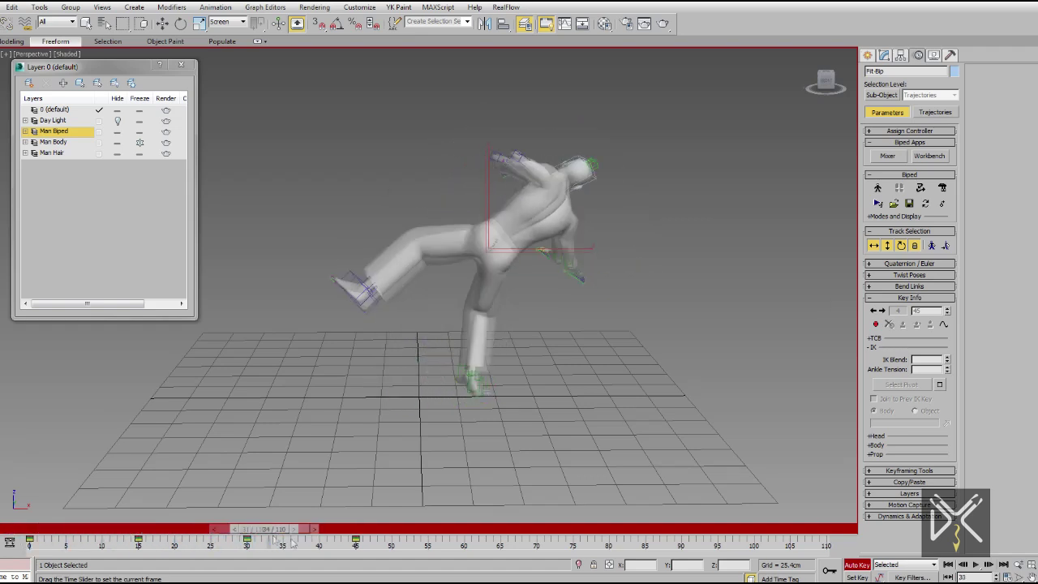
pyautogui.scroll(5, 463, 387)
pyautogui.keyDown('alt'); pyautogui.moveTo(463, 387); pyautogui.dragTo(365, 243, button='middle'); pyautogui.keyUp('alt')
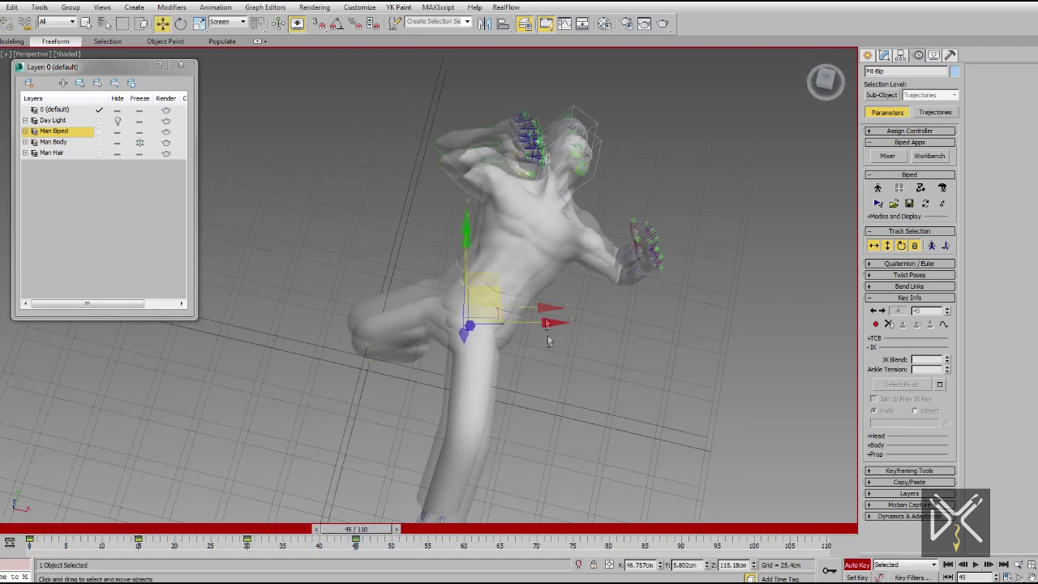
pyautogui.press('F3')
pyautogui.press('e')
pyautogui.moveTo(309, 160)
pyautogui.keyDown('alt'); pyautogui.mouseDown(button='middle')
pyautogui.moveTo(550, 314)
pyautogui.moveTo(370, 205)
pyautogui.mouseUp(button='middle'); pyautogui.keyUp('alt')
pyautogui.press('F3')
pyautogui.scroll(-5, 550, 314)
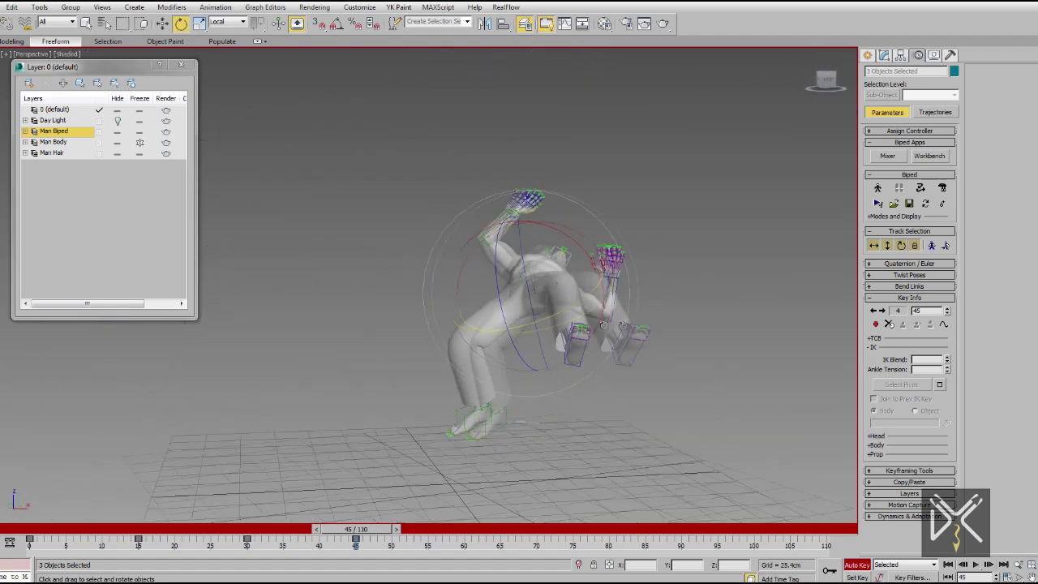
pyautogui.press('w')
pyautogui.moveTo(345, 541)
pyautogui.mouseDown()
pyautogui.moveTo(49, 541)
pyautogui.moveTo(341, 541)
pyautogui.moveTo(119, 554)
pyautogui.mouseUp()
pyautogui.moveTo(53, 529); pyautogui.dragTo(442, 529)
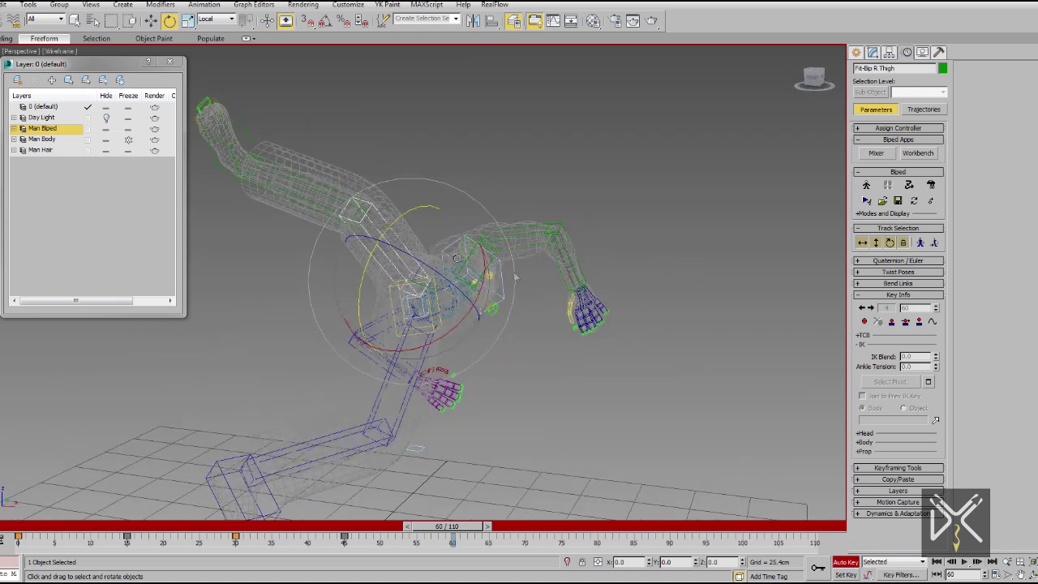
# - Finish rotating the right thigh into the frame-60 tumble
pyautogui.moveTo(514, 308); pyautogui.dragTo(446, 230)
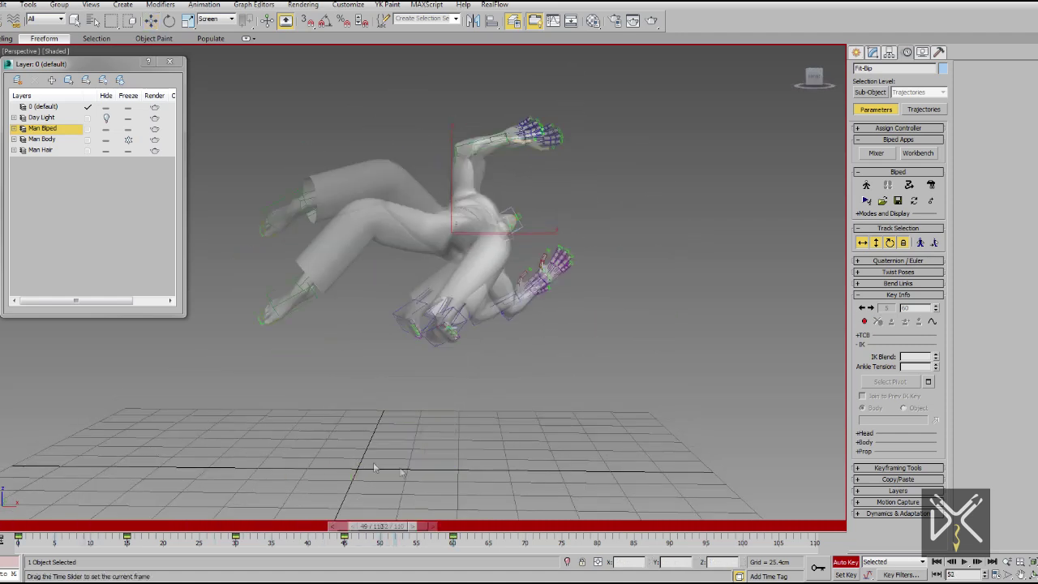
# - Scrub through the flip and show the centre of mass's motion trajectory
pyautogui.moveTo(345, 526)
pyautogui.mouseDown()
pyautogui.moveTo(454, 524)
pyautogui.moveTo(61, 523)
pyautogui.moveTo(416, 520)
pyautogui.mouseUp()
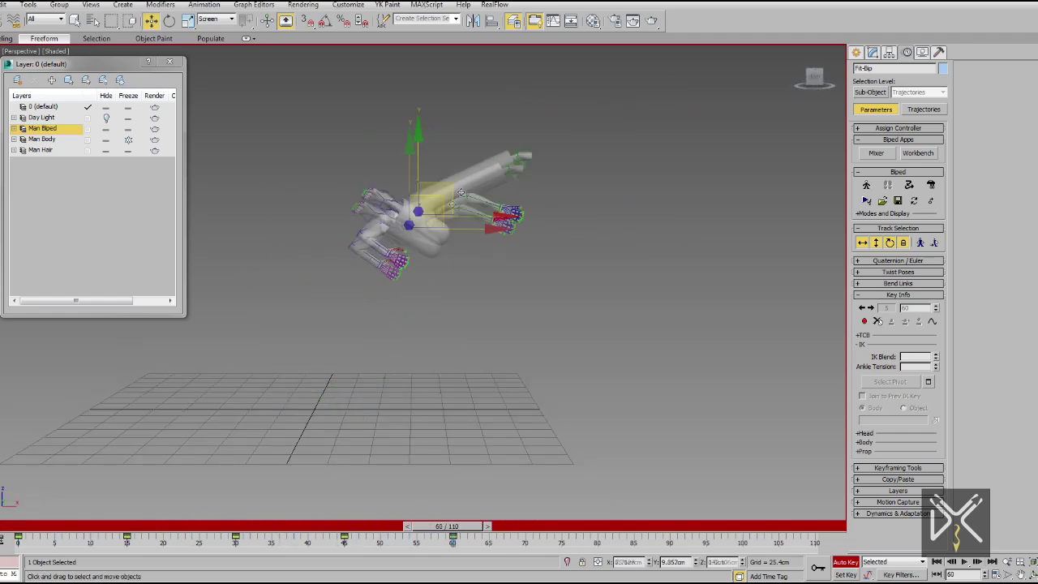
pyautogui.moveTo(262, 529)
pyautogui.mouseDown()
pyautogui.moveTo(142, 528)
pyautogui.moveTo(398, 549)
pyautogui.mouseUp()
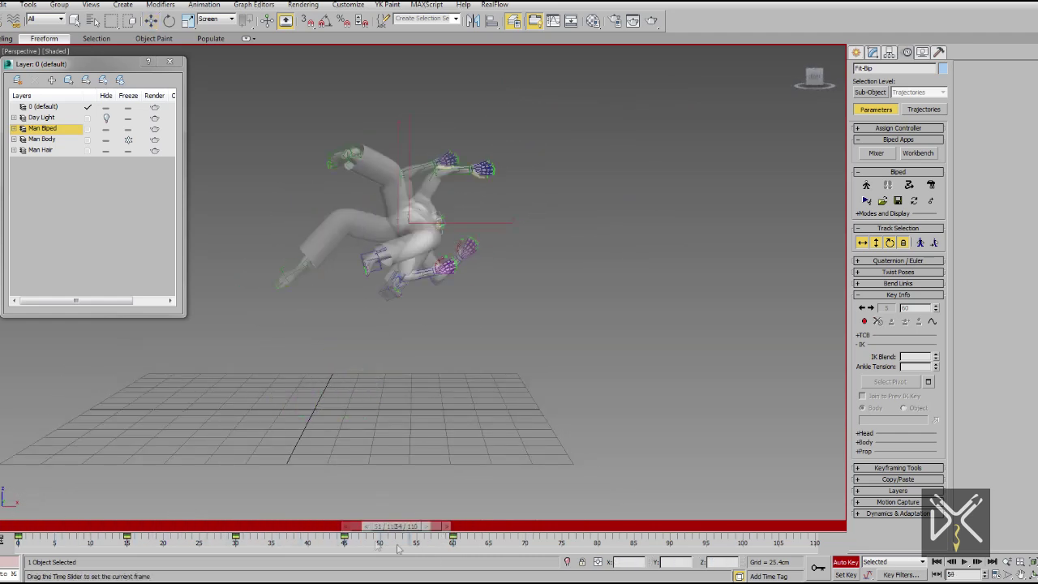
pyautogui.moveTo(183, 560); pyautogui.dragTo(290, 566)
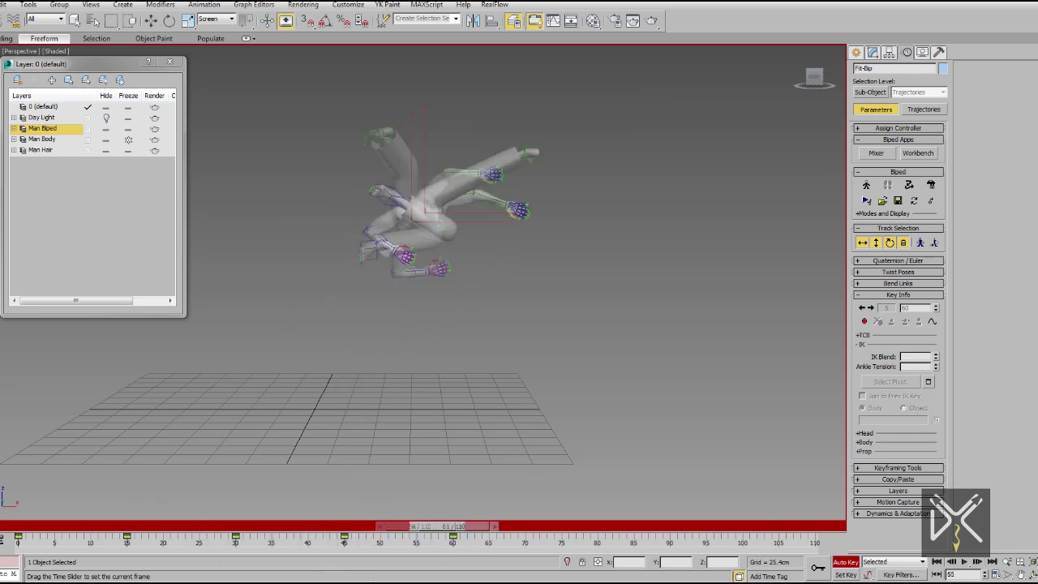
pyautogui.click(932, 321)
pyautogui.scroll(3, 548, 233)
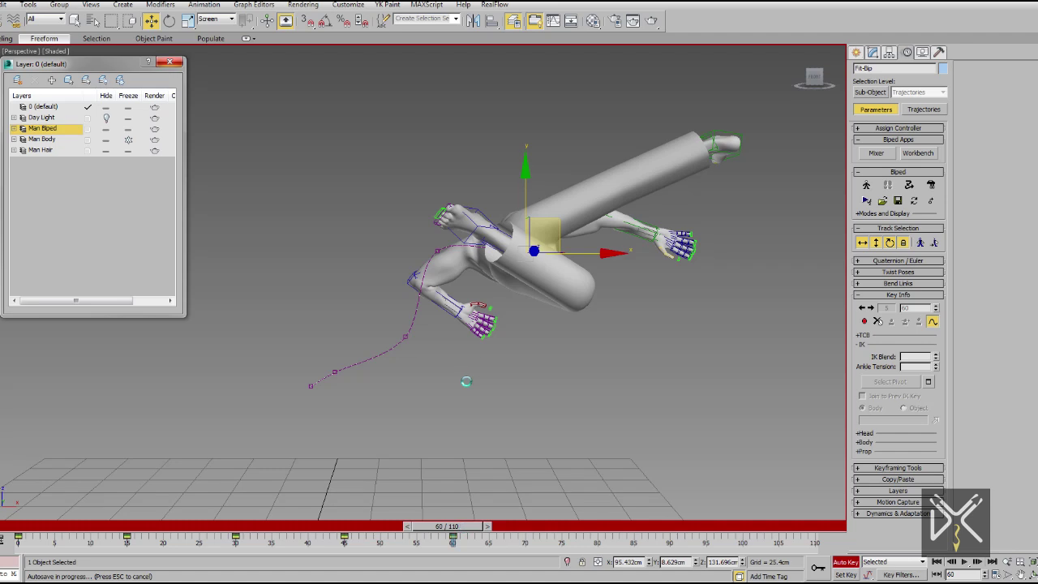
# - Shift the body's frame-45 position and scrub toward frame 60 to check the arc
pyautogui.press(',')
pyautogui.press(',')
pyautogui.press(',')
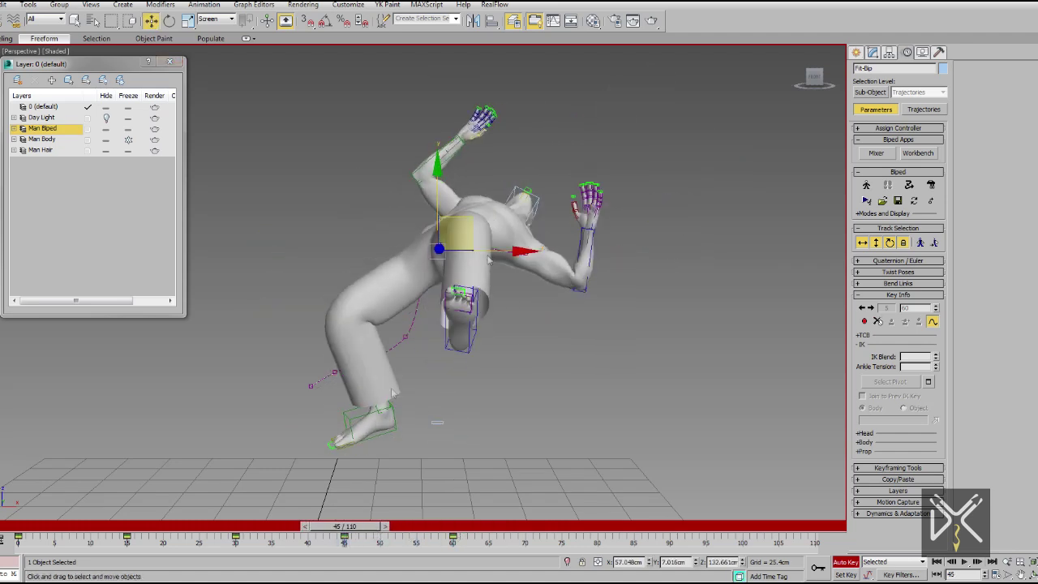
pyautogui.moveTo(488, 258); pyautogui.dragTo(493, 238)
pyautogui.moveTo(349, 536); pyautogui.dragTo(428, 577)
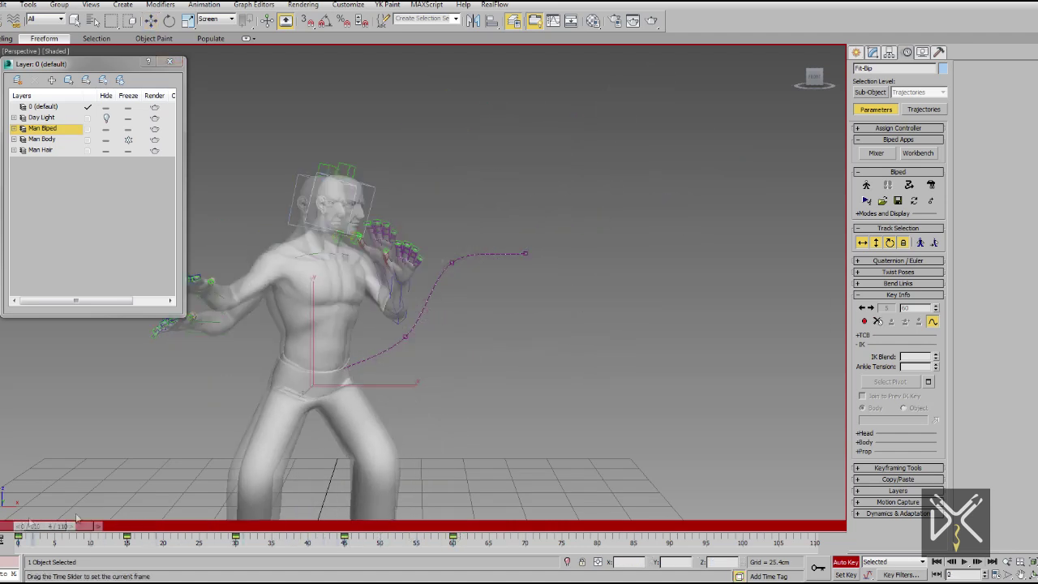
pyautogui.press(',')
pyautogui.press(',')
pyautogui.press(',')
pyautogui.press('w')
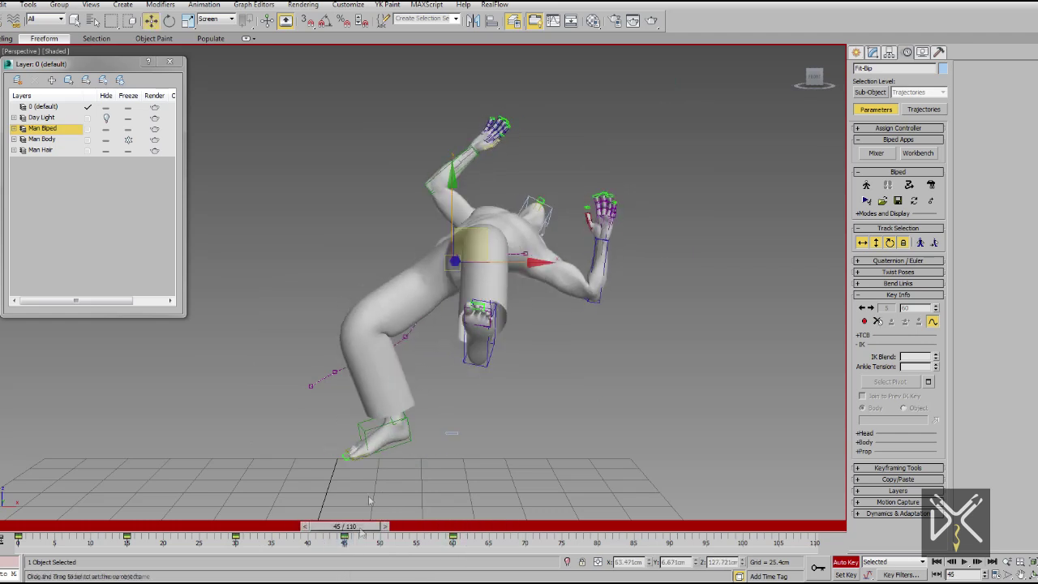
pyautogui.moveTo(463, 470)
pyautogui.mouseDown(button='middle')
pyautogui.moveTo(463, 371)
pyautogui.moveTo(463, 405)
pyautogui.mouseUp(button='middle')
pyautogui.moveTo(344, 526); pyautogui.dragTo(456, 529)
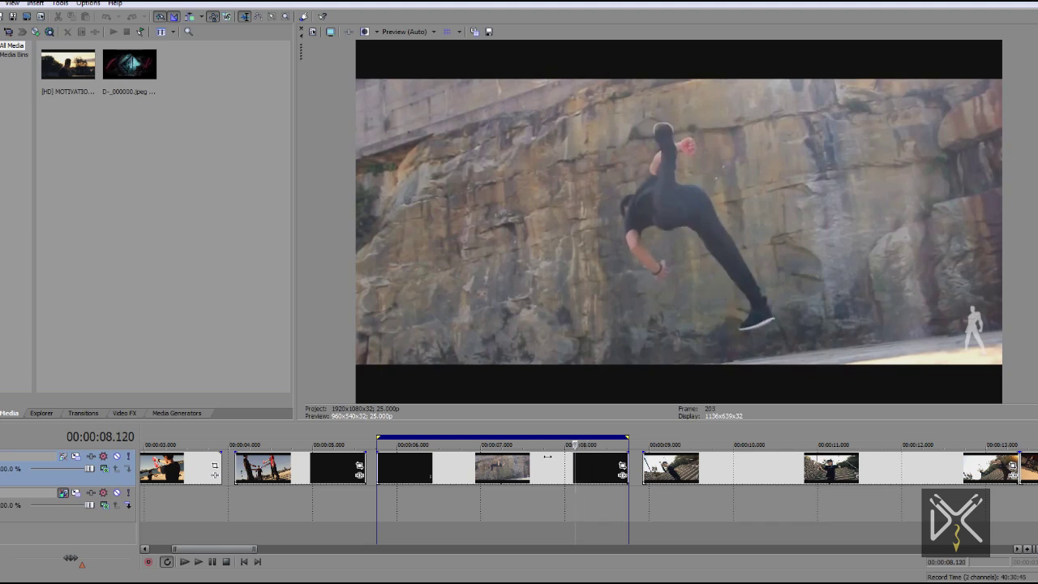
# - Undock the parkour reference Video Preview by dragging it out of its docked spot
pyautogui.moveTo(300, 58); pyautogui.dragTo(519, 243)
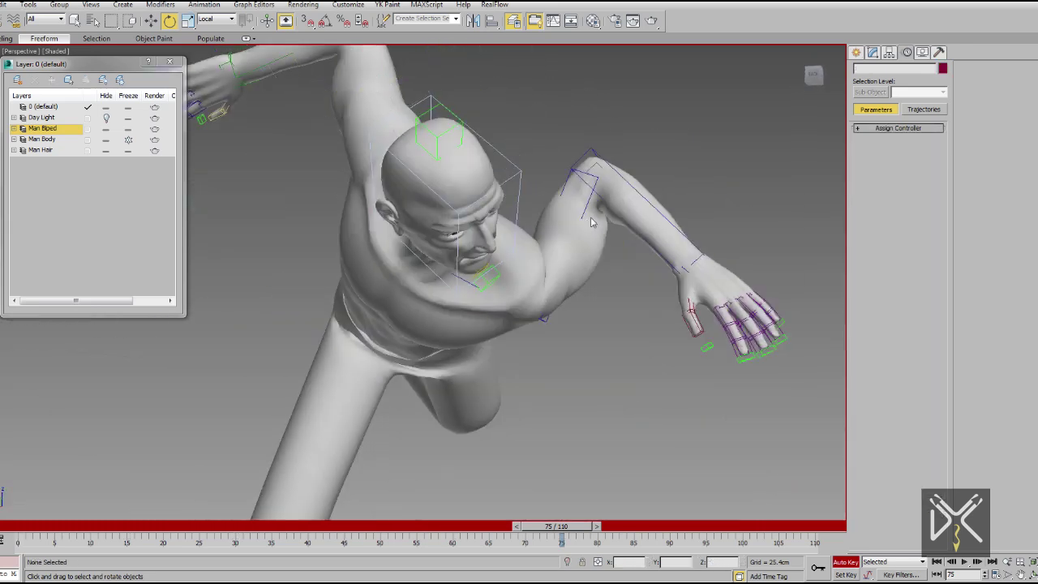
# - Rotate the left upper arm downward and turn the right clavicle slightly
pyautogui.click(591, 222)
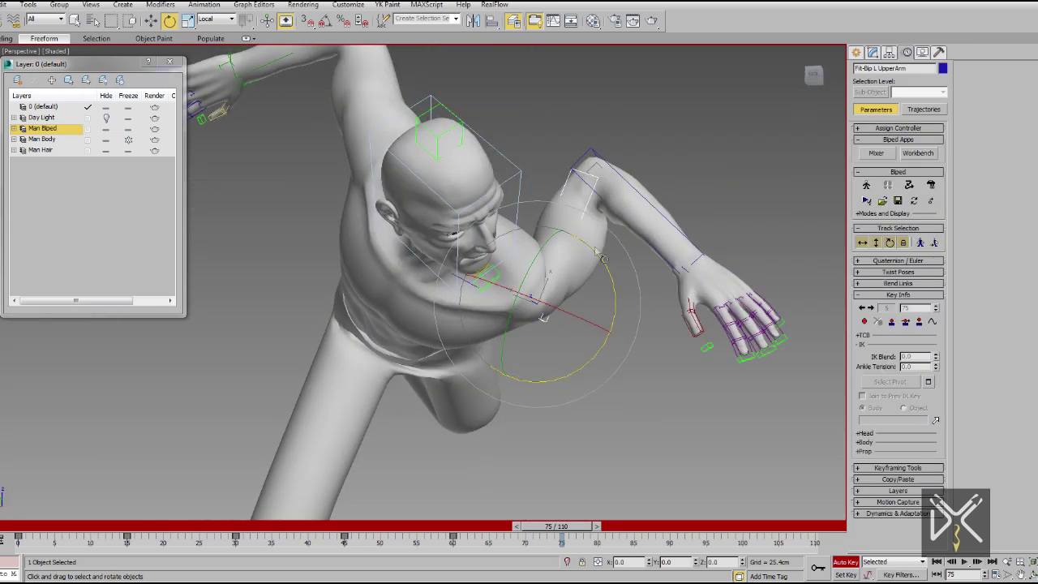
pyautogui.moveTo(591, 222); pyautogui.dragTo(630, 466)
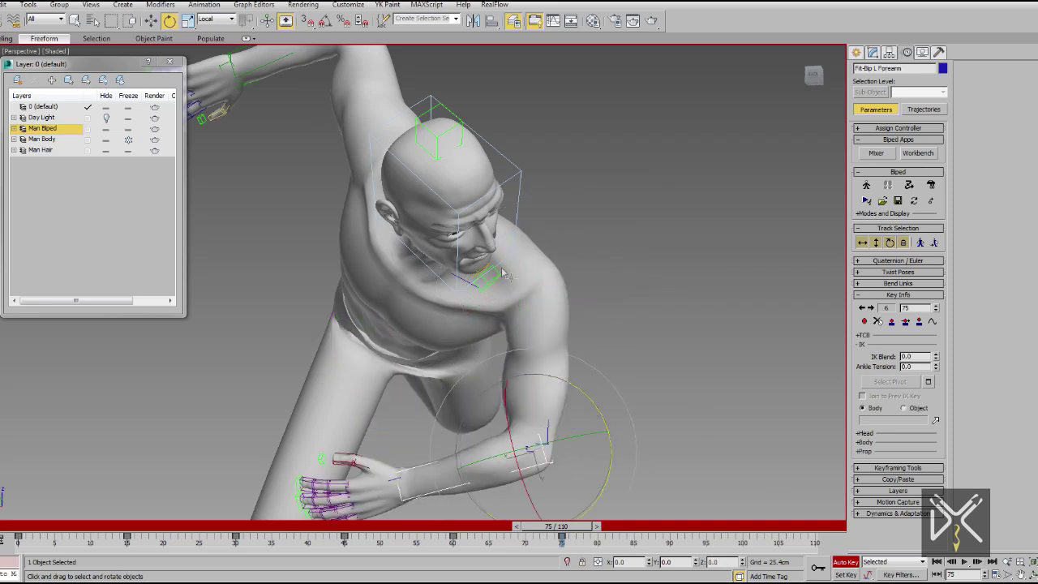
pyautogui.keyDown('alt'); pyautogui.moveTo(503, 274); pyautogui.dragTo(551, 281, button='middle'); pyautogui.keyUp('alt')
pyautogui.moveTo(559, 244)
pyautogui.keyDown('alt'); pyautogui.mouseDown(button='middle')
pyautogui.moveTo(650, 335)
pyautogui.moveTo(478, 301)
pyautogui.mouseUp(button='middle'); pyautogui.keyUp('alt')
pyautogui.moveTo(478, 302); pyautogui.dragTo(467, 299)
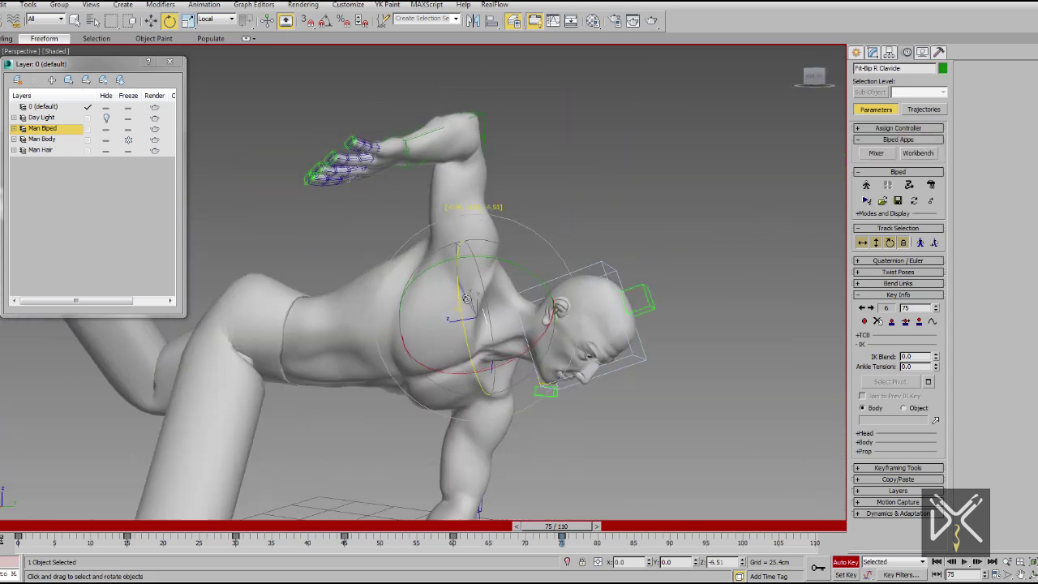
# - Check the pose in wireframe and scrub the timeline back to frame 73
pyautogui.scroll(-5, 466, 299)
pyautogui.moveTo(466, 299)
pyautogui.keyDown('alt'); pyautogui.mouseDown(button='middle')
pyautogui.moveTo(440, 226)
pyautogui.moveTo(471, 235)
pyautogui.mouseUp(button='middle'); pyautogui.keyUp('alt')
pyautogui.press('F3')
pyautogui.press('F3')
pyautogui.scroll(-5, 470, 236)
pyautogui.keyDown('alt'); pyautogui.moveTo(520, 325); pyautogui.dragTo(486, 341, button='middle'); pyautogui.keyUp('alt')
pyautogui.moveTo(556, 527)
pyautogui.mouseDown()
pyautogui.moveTo(543, 527)
pyautogui.moveTo(557, 526)
pyautogui.mouseUp()
pyautogui.press('e')
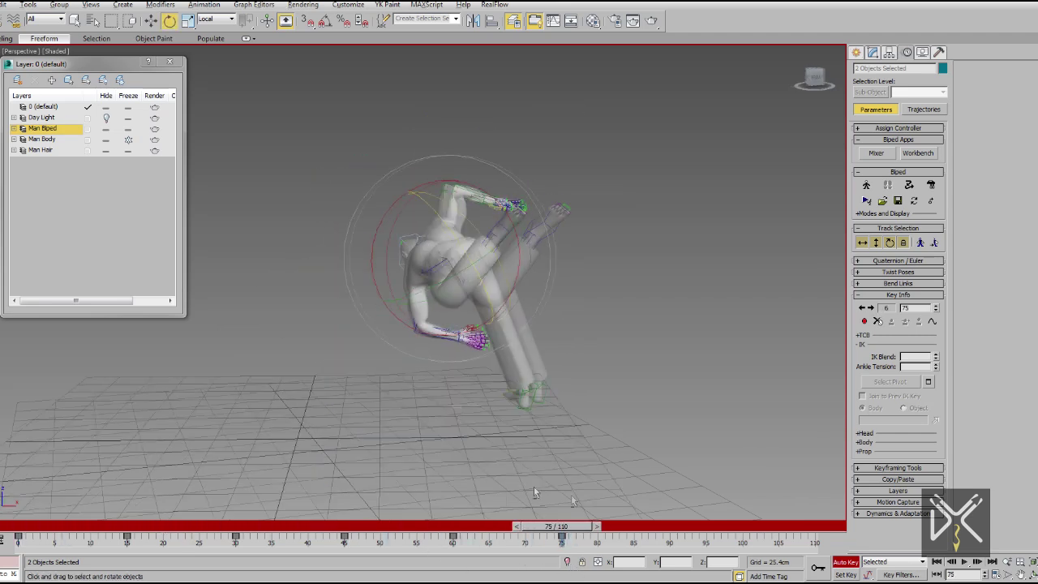
pyautogui.keyDown('alt'); pyautogui.moveTo(534, 492); pyautogui.dragTo(519, 478, button='middle'); pyautogui.keyUp('alt')
# - Box-select the entire biped and display its motion trajectory path
pyautogui.moveTo(348, 462); pyautogui.dragTo(629, 155)
pyautogui.click(932, 321)
pyautogui.keyDown('alt'); pyautogui.moveTo(486, 405); pyautogui.dragTo(519, 389, button='middle'); pyautogui.keyUp('alt')
pyautogui.moveTo(557, 526)
pyautogui.mouseDown()
pyautogui.moveTo(470, 526)
pyautogui.moveTo(596, 527)
pyautogui.moveTo(81, 527)
pyautogui.moveTo(576, 527)
pyautogui.moveTo(122, 526)
pyautogui.moveTo(357, 526)
pyautogui.moveTo(57, 544)
pyautogui.moveTo(612, 579)
pyautogui.mouseUp()
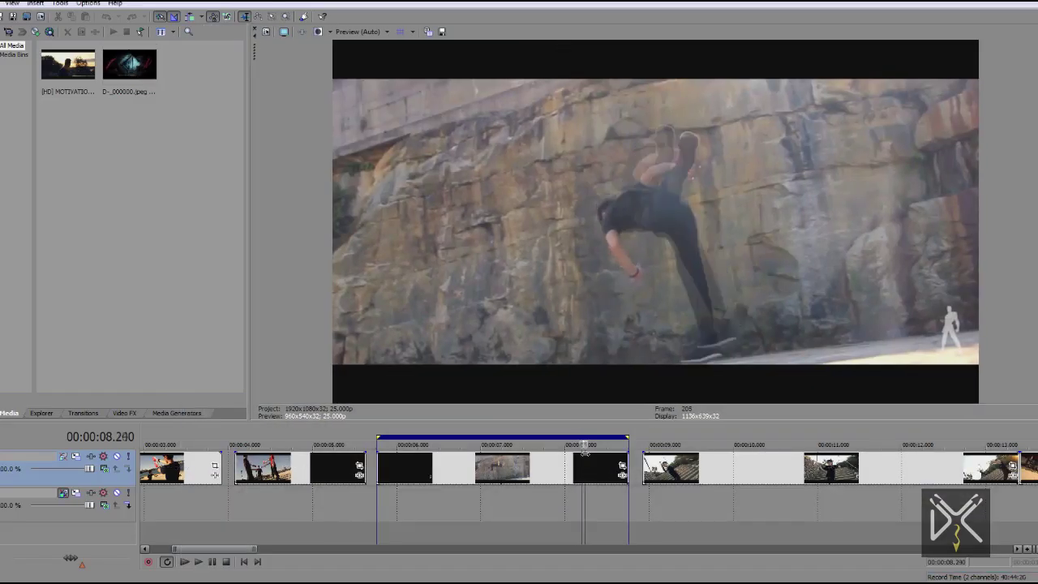
# - Step the reference clip forward two frames to 212 and float the Video Preview
pyautogui.press('Right')
pyautogui.press('Right')
pyautogui.press('Right')
pyautogui.moveTo(438, 51); pyautogui.dragTo(839, 122)
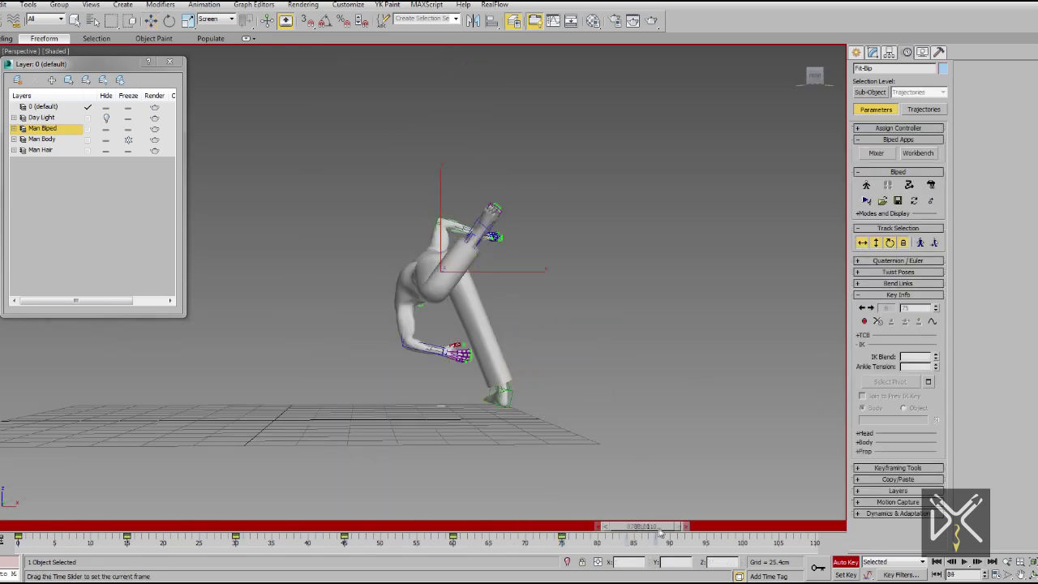
# - At frame 90, rotate the centre of mass about 40 degrees and pick the right foot
pyautogui.moveTo(661, 528); pyautogui.dragTo(669, 527)
pyautogui.press('w')
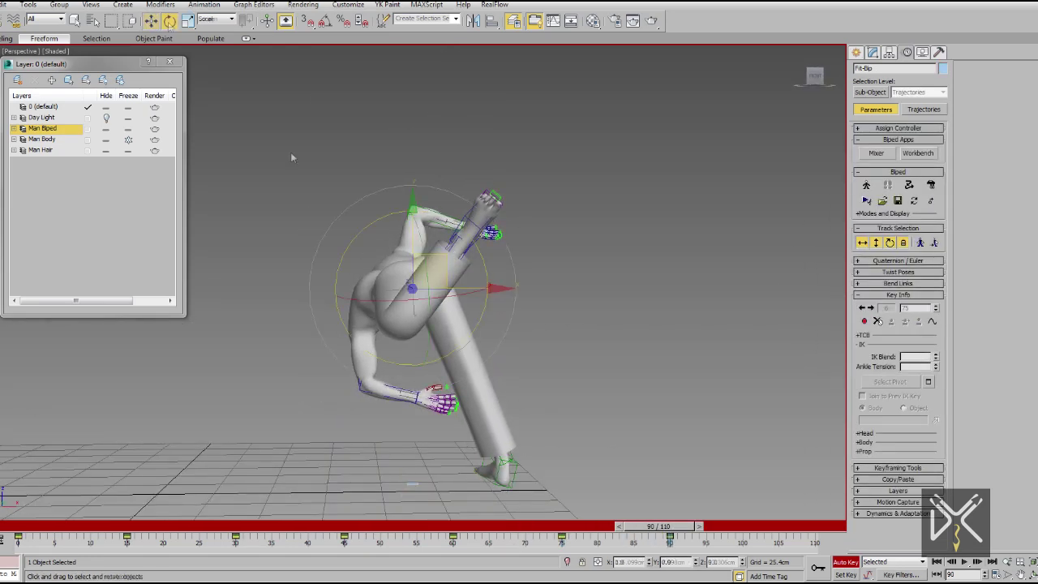
pyautogui.moveTo(519, 167); pyautogui.dragTo(569, 191)
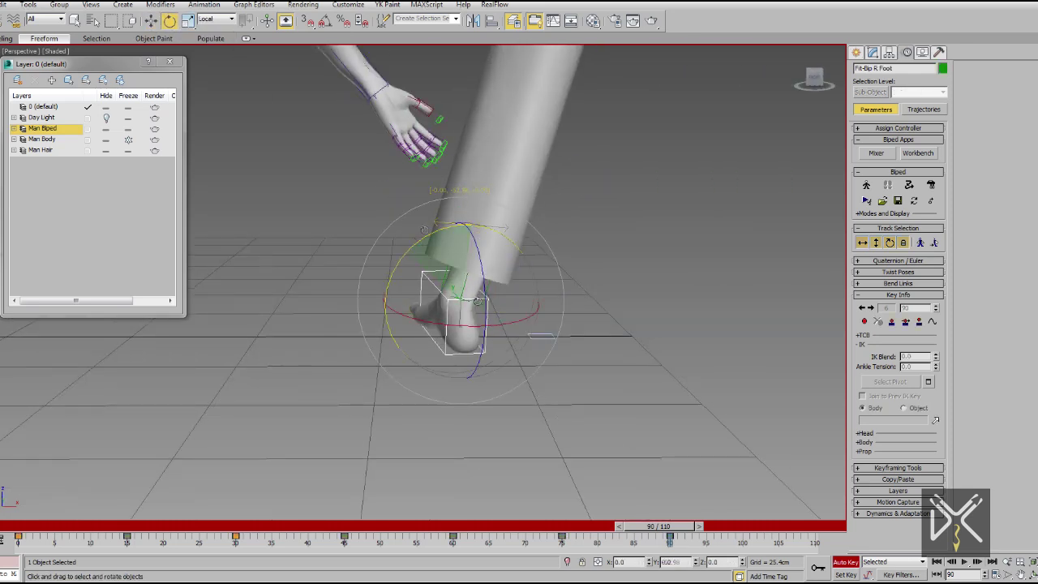
pyautogui.click(151, 21)
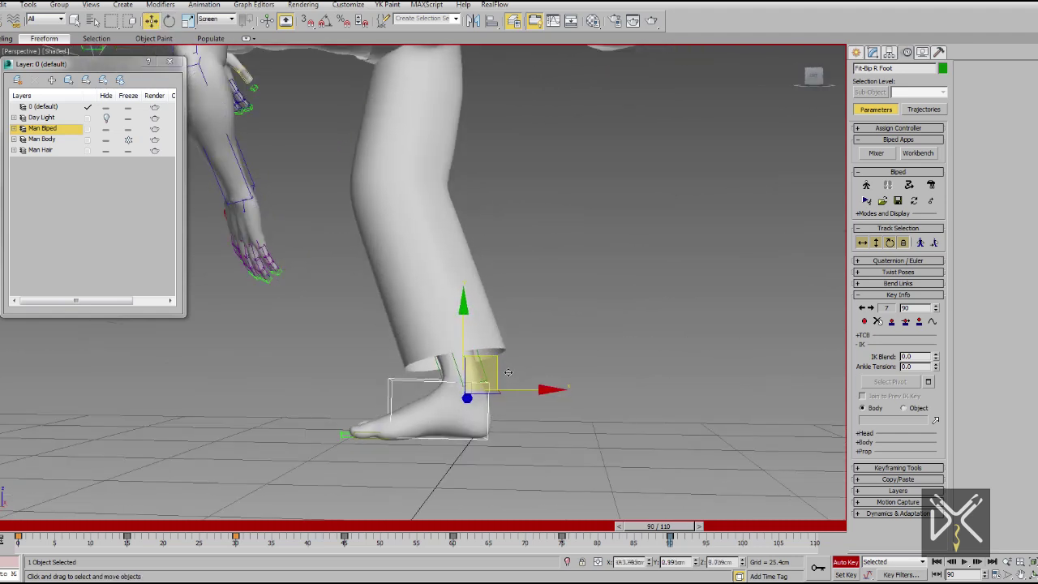
pyautogui.press('e')
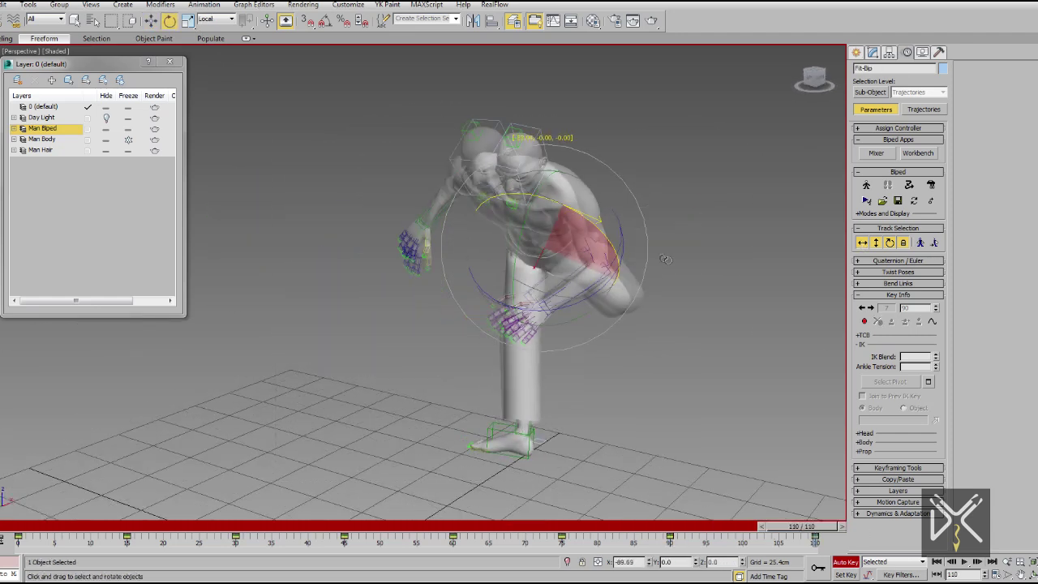
# - At frame 110, move and rotate the left foot, pelvis and left thigh into a standing pose
pyautogui.keyDown('alt'); pyautogui.moveTo(592, 277); pyautogui.dragTo(627, 380, button='middle'); pyautogui.keyUp('alt')
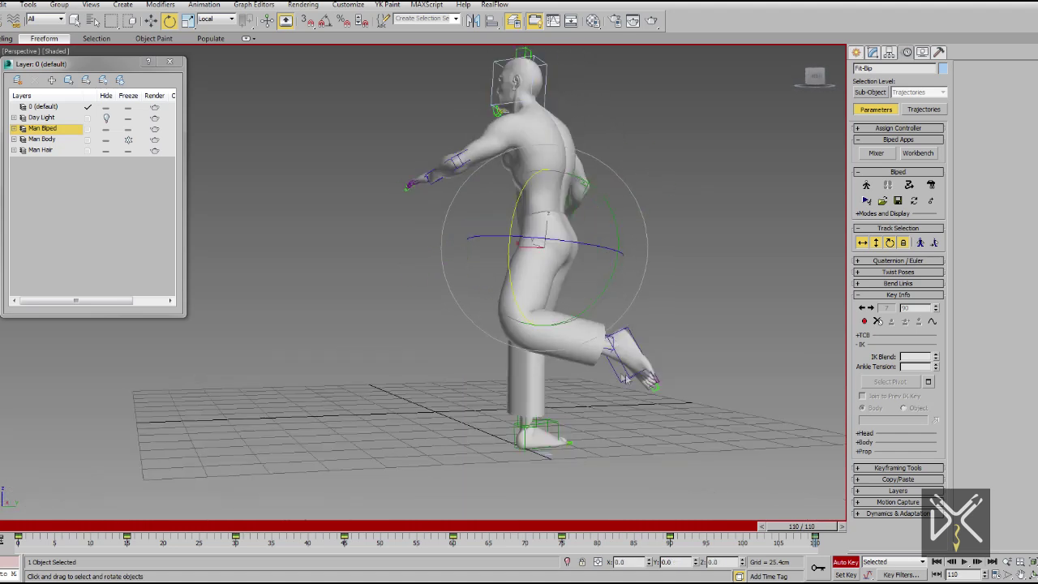
pyautogui.moveTo(590, 432)
pyautogui.keyDown('alt'); pyautogui.mouseDown(button='middle')
pyautogui.moveTo(641, 390)
pyautogui.moveTo(568, 405)
pyautogui.moveTo(463, 359)
pyautogui.mouseUp(button='middle'); pyautogui.keyUp('alt')
pyautogui.scroll(5, 568, 405)
pyautogui.scroll(-5, 581, 428)
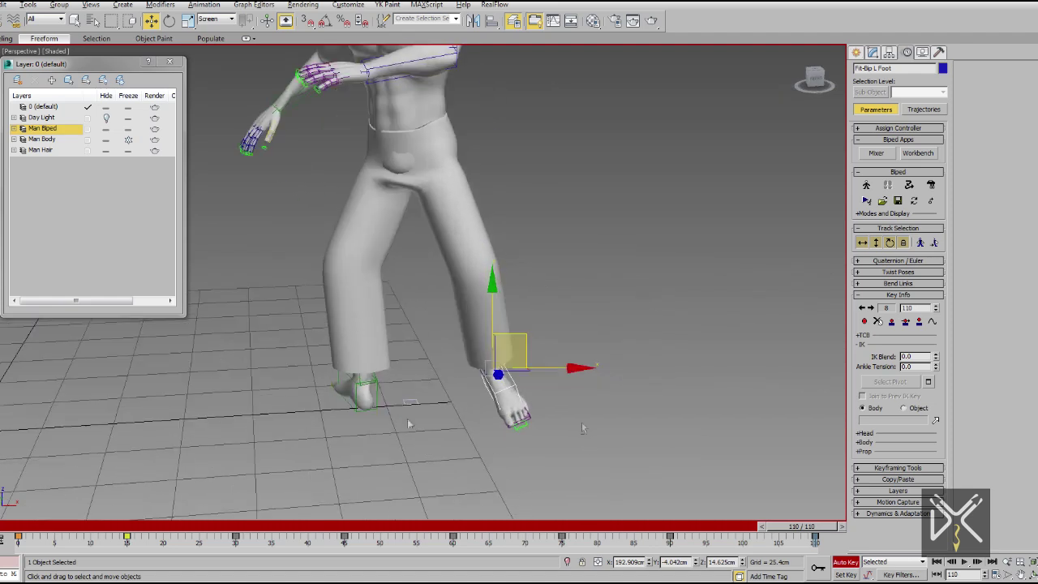
pyautogui.keyDown('alt'); pyautogui.moveTo(477, 441); pyautogui.dragTo(585, 442, button='middle'); pyautogui.keyUp('alt')
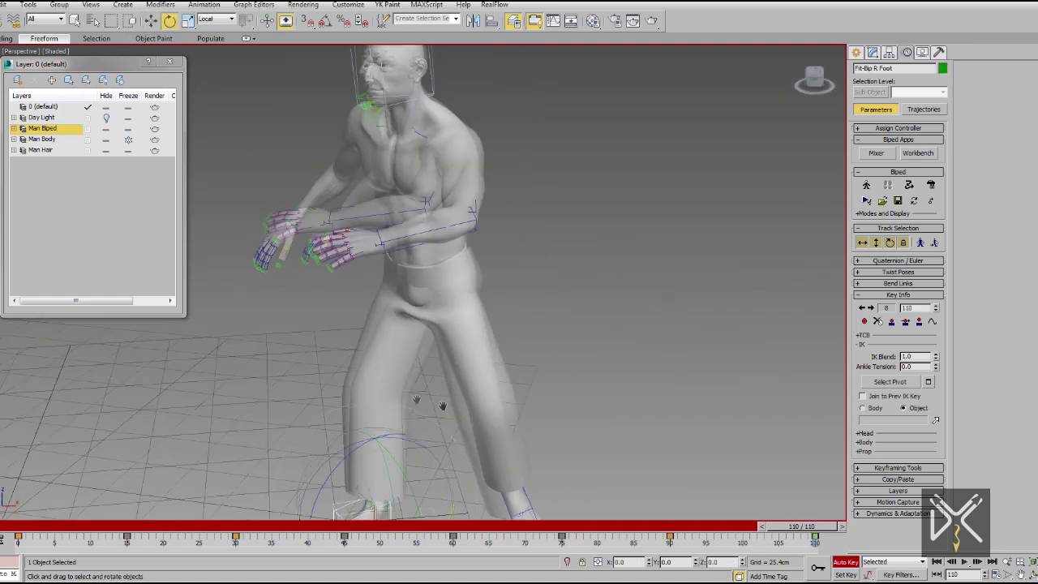
pyautogui.keyDown('alt'); pyautogui.moveTo(612, 384); pyautogui.dragTo(607, 447, button='middle'); pyautogui.keyUp('alt')
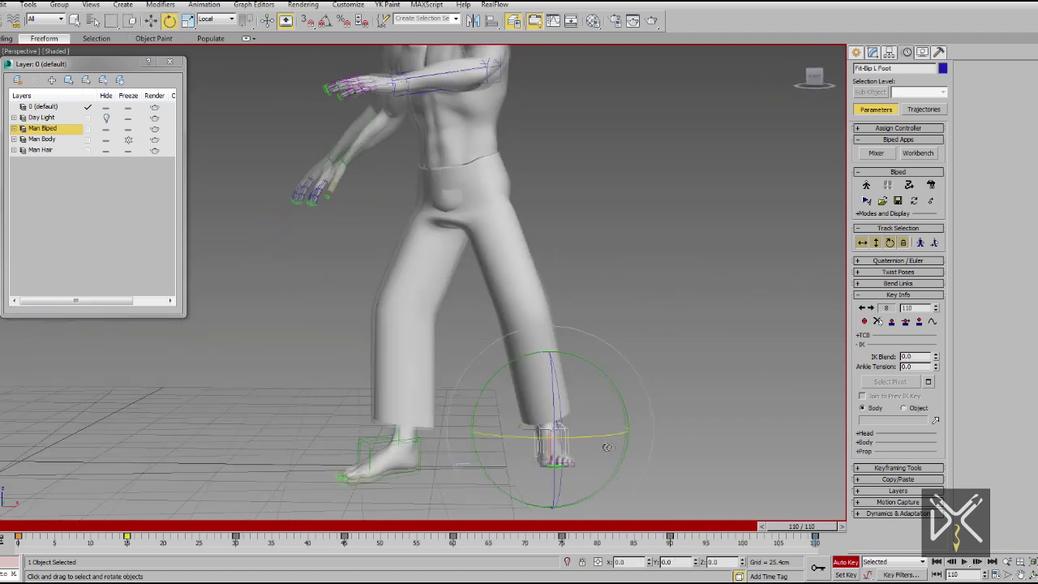
pyautogui.press('e')
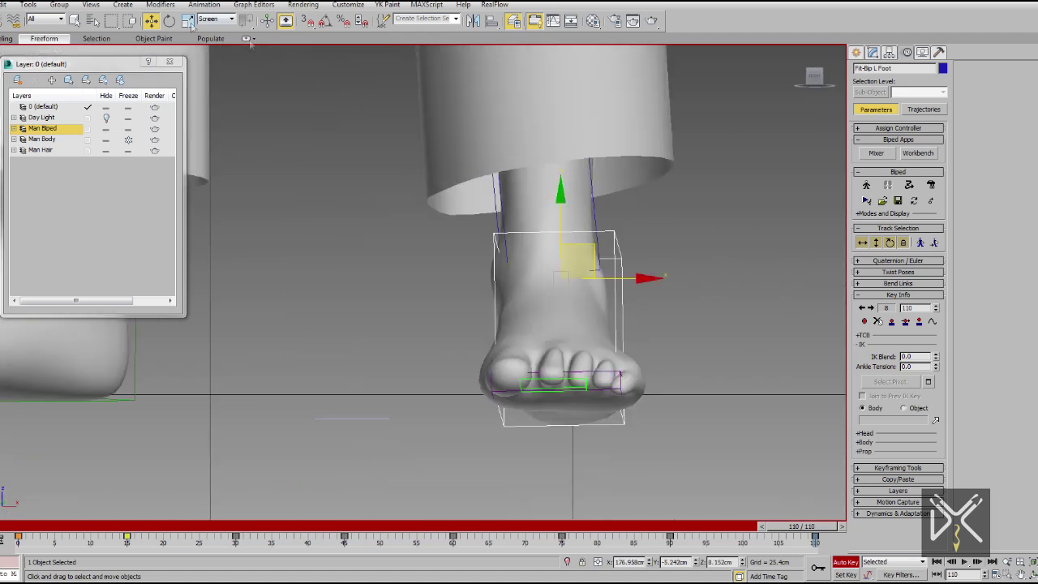
pyautogui.press('w')
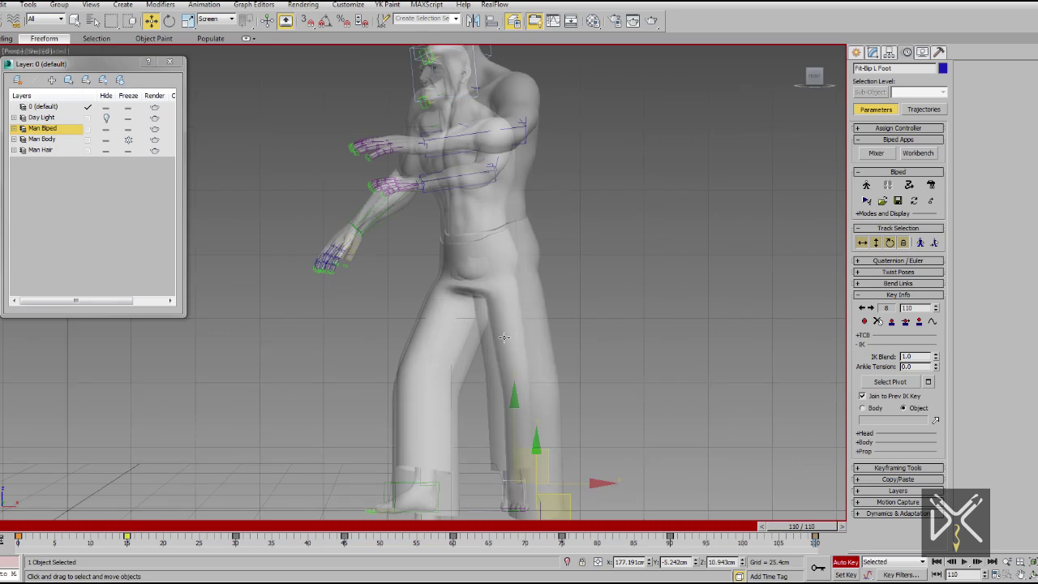
pyautogui.keyDown('alt'); pyautogui.moveTo(476, 321); pyautogui.dragTo(456, 306, button='middle'); pyautogui.keyUp('alt')
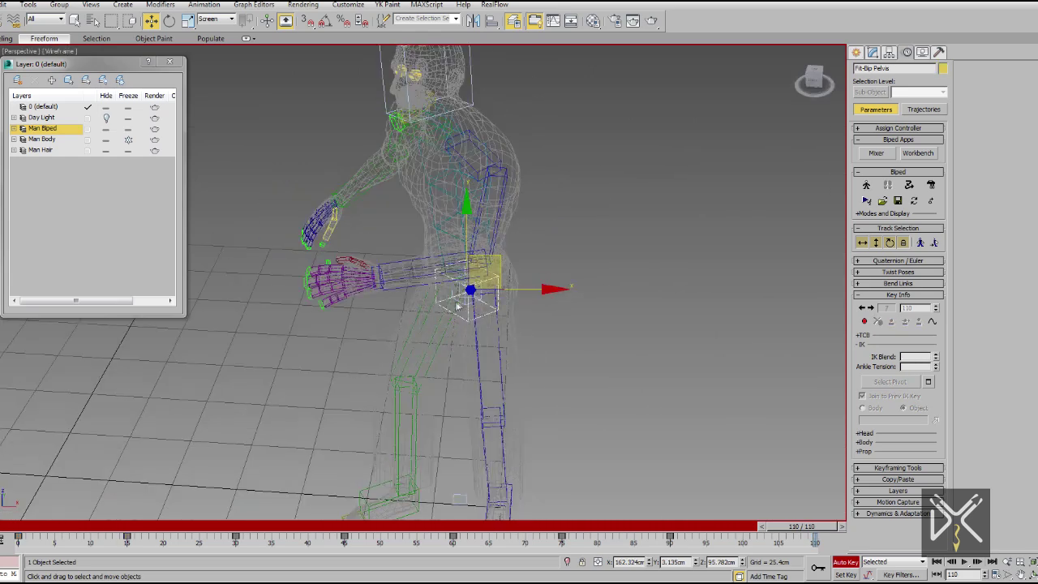
pyautogui.press('e')
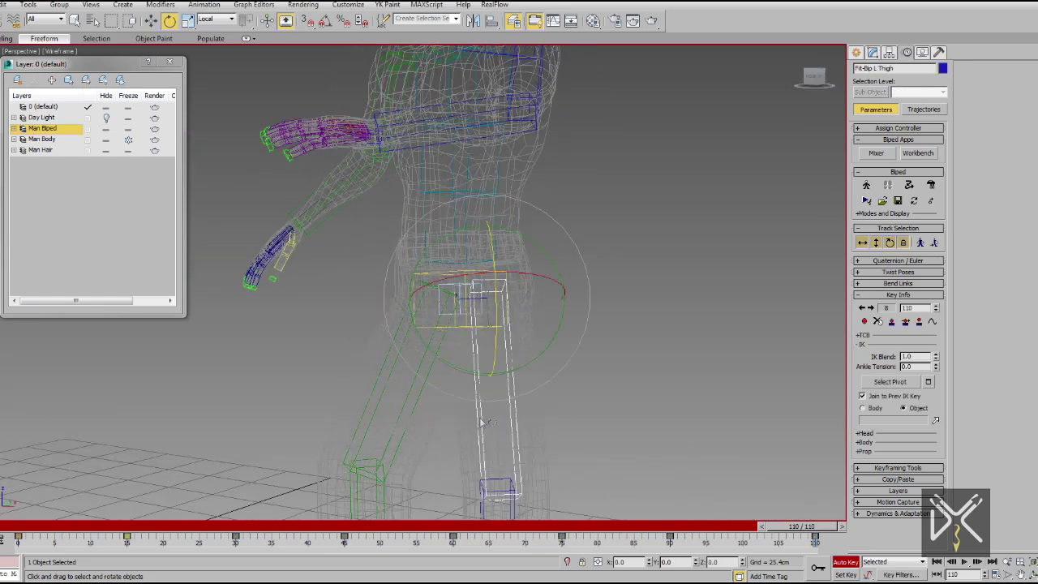
pyautogui.click(388, 296)
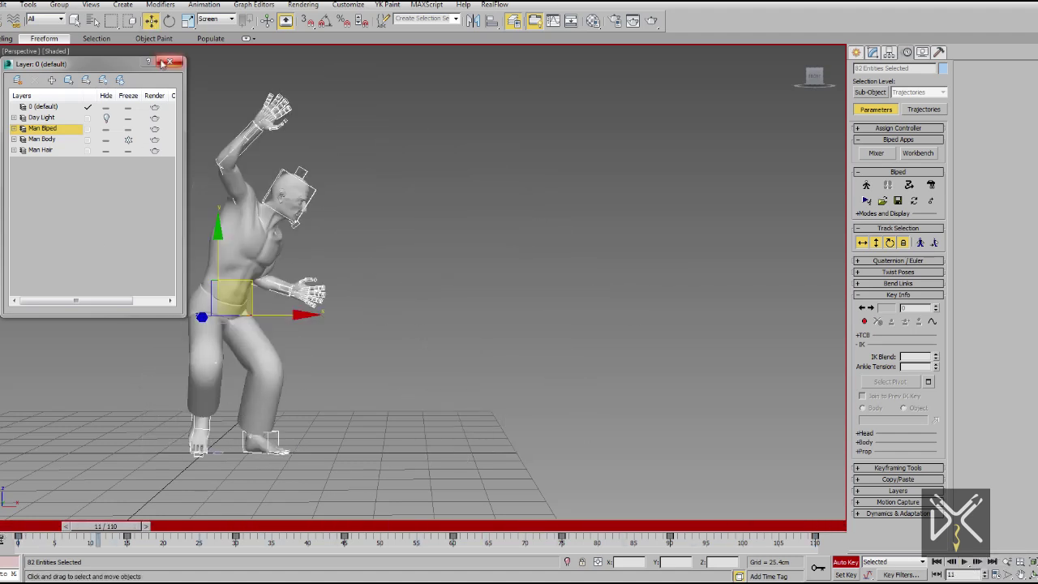
# - Close the layer manager and scrub the timeline from frame 99 back to frame 65
pyautogui.click(161, 64)
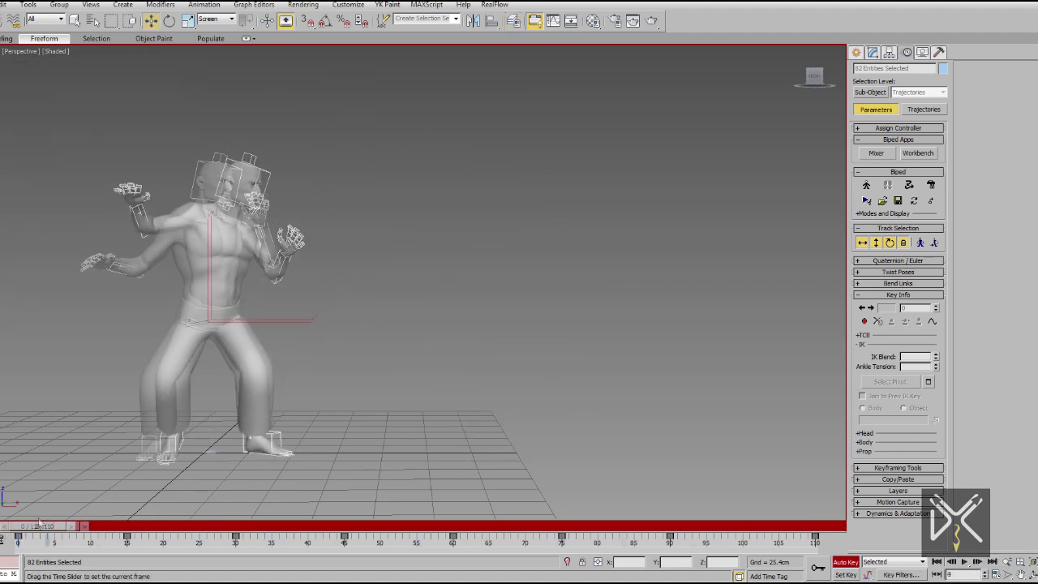
pyautogui.click(967, 562)
pyautogui.moveTo(434, 556); pyautogui.dragTo(412, 556)
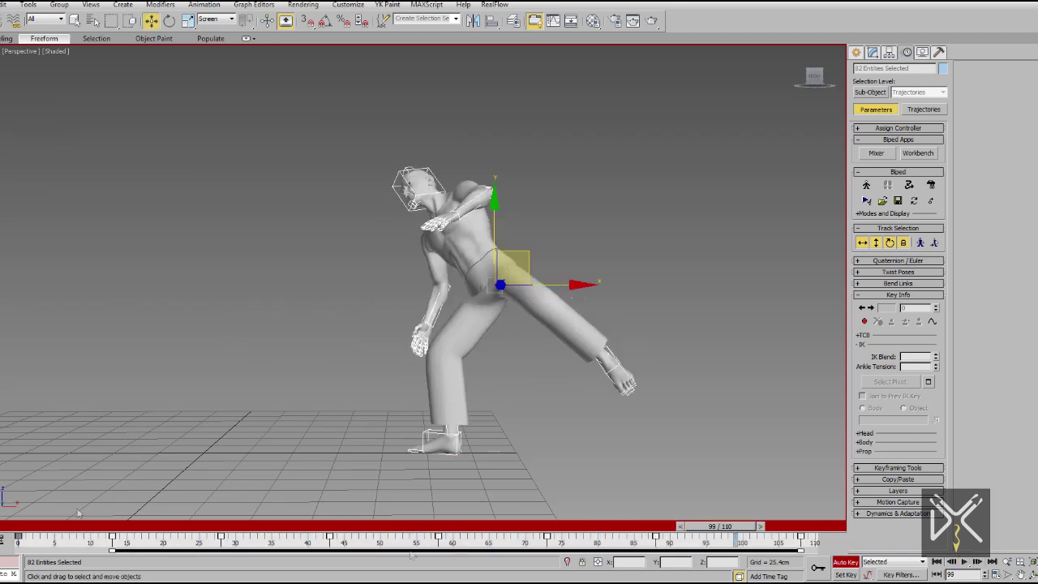
pyautogui.moveTo(643, 561); pyautogui.dragTo(517, 559)
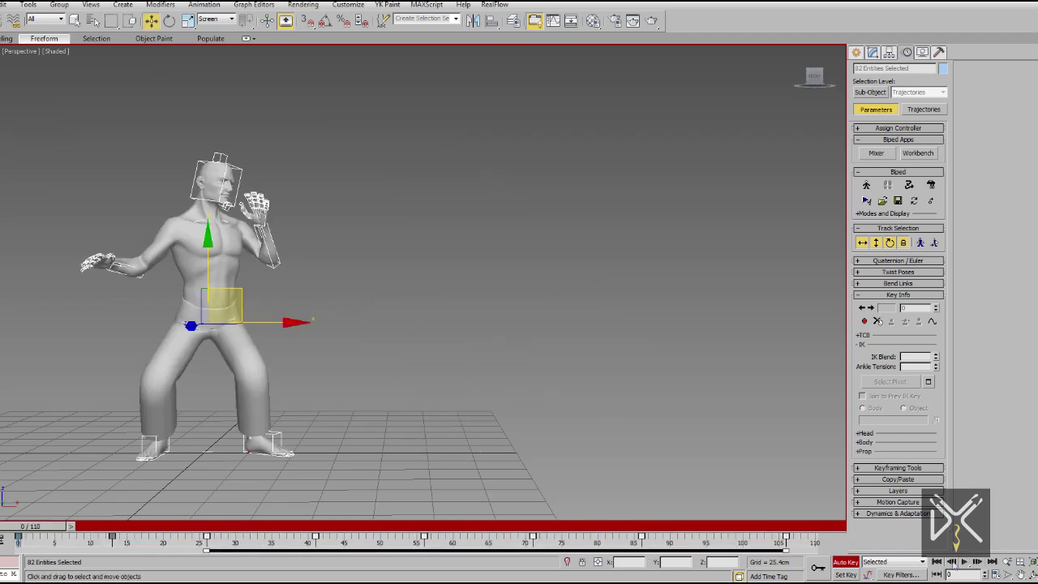
pyautogui.moveTo(641, 526)
pyautogui.mouseDown()
pyautogui.moveTo(138, 526)
pyautogui.moveTo(747, 526)
pyautogui.mouseUp()
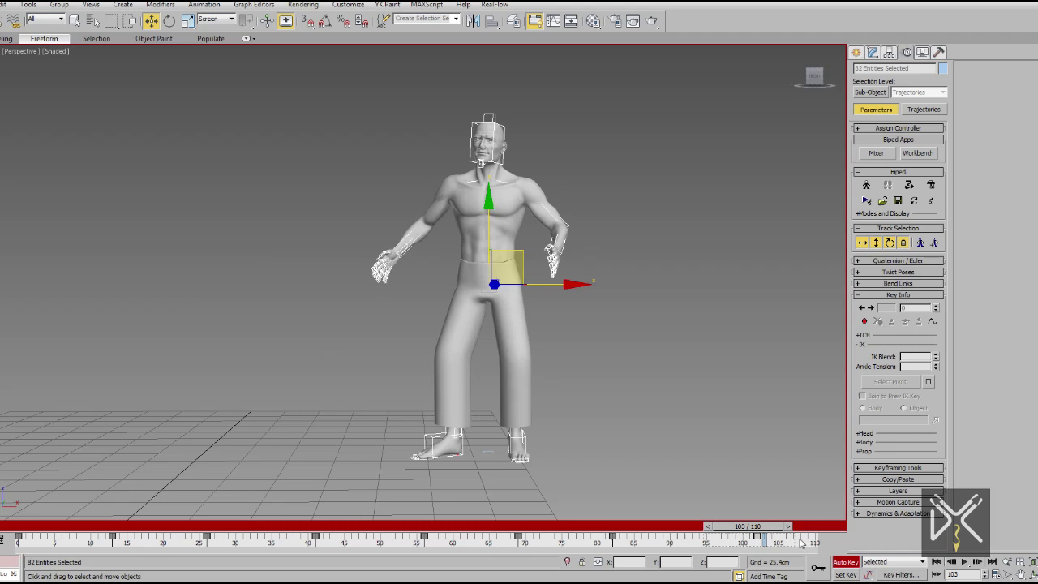
# - Scrub to frame 0, play the flip, and review the mid-air tumble back to the crouch near frame 15
pyautogui.moveTo(786, 532)
pyautogui.mouseDown()
pyautogui.moveTo(16, 526)
pyautogui.moveTo(583, 526)
pyautogui.moveTo(321, 519)
pyautogui.mouseUp()
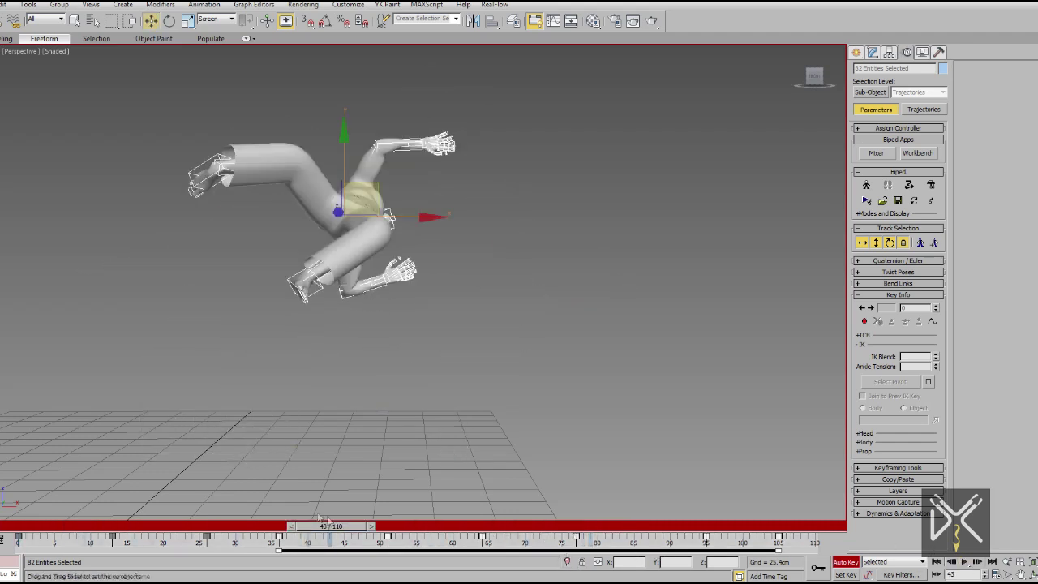
pyautogui.click(965, 562)
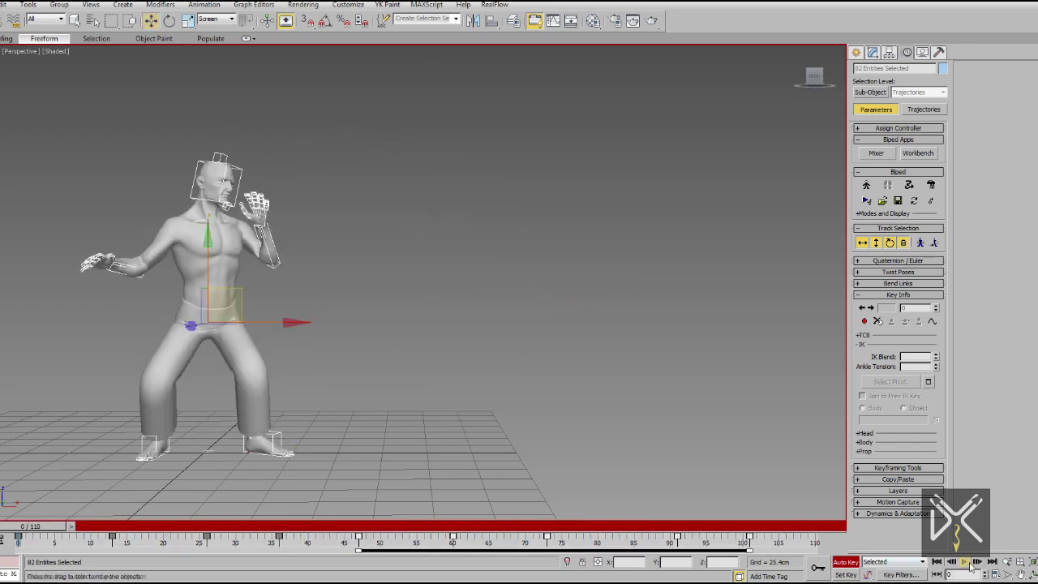
pyautogui.moveTo(284, 531)
pyautogui.mouseDown()
pyautogui.moveTo(474, 527)
pyautogui.moveTo(313, 526)
pyautogui.mouseUp()
pyautogui.moveTo(313, 575)
pyautogui.mouseDown()
pyautogui.moveTo(162, 572)
pyautogui.moveTo(730, 572)
pyautogui.moveTo(24, 572)
pyautogui.moveTo(719, 572)
pyautogui.moveTo(187, 528)
pyautogui.moveTo(671, 527)
pyautogui.moveTo(20, 528)
pyautogui.moveTo(182, 535)
pyautogui.moveTo(162, 528)
pyautogui.mouseUp()
# - Select the left foot and scrub to around frame 20 to check the leg pose
pyautogui.click(232, 317)
pyautogui.scroll(3, 324, 406)
pyautogui.scroll(3, 405, 449)
pyautogui.scroll(-4, 405, 448)
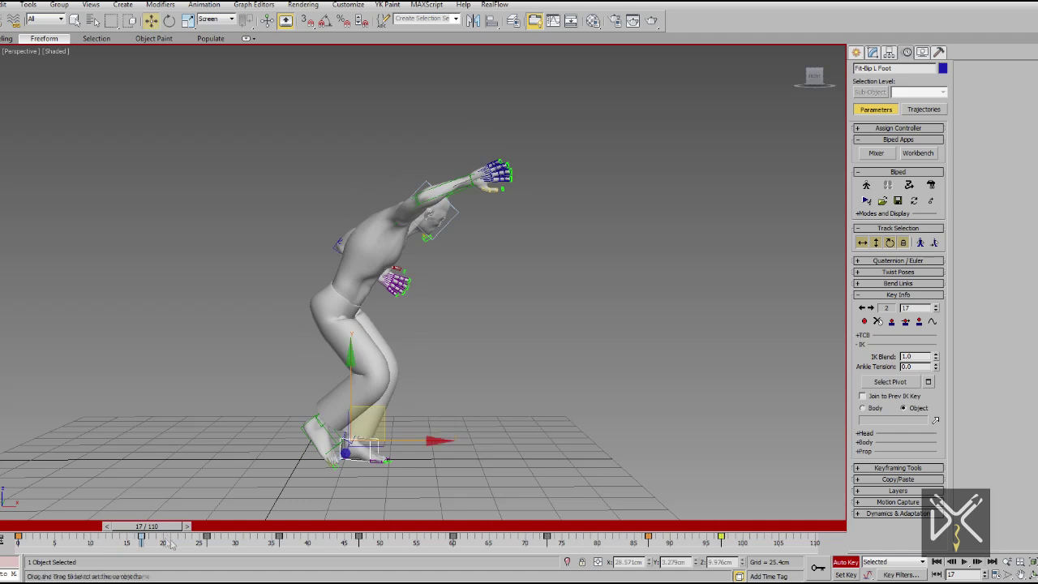
pyautogui.moveTo(146, 526); pyautogui.dragTo(180, 526)
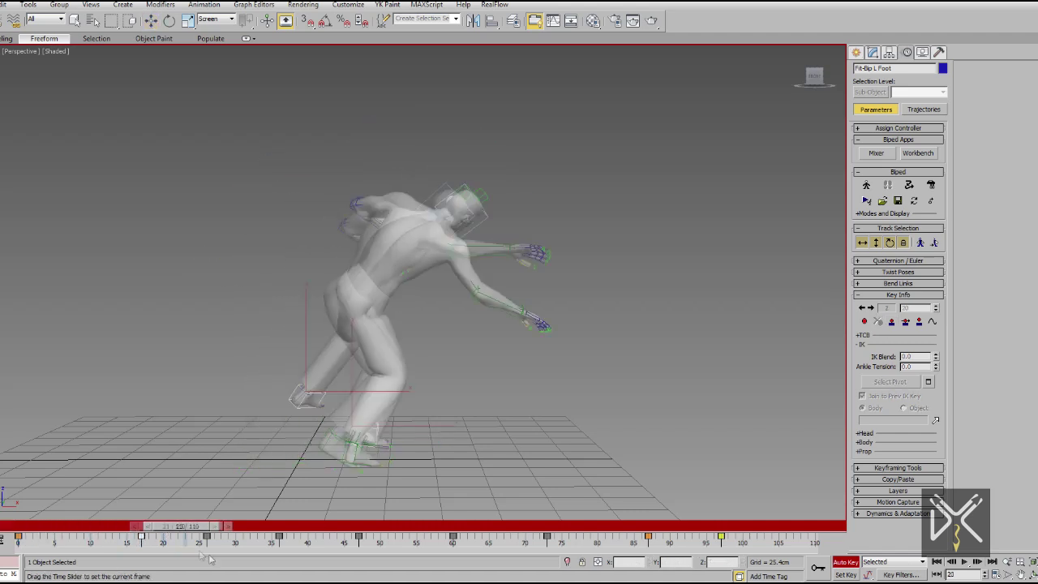
pyautogui.scroll(3, 417, 456)
pyautogui.scroll(3, 417, 457)
pyautogui.click(863, 335)
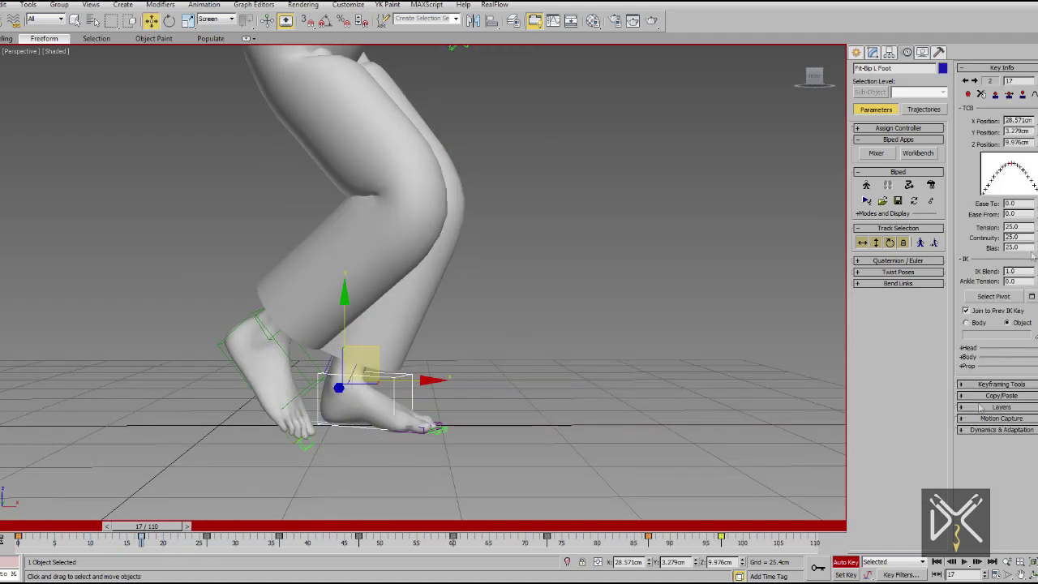
pyautogui.moveTo(146, 527); pyautogui.dragTo(149, 527)
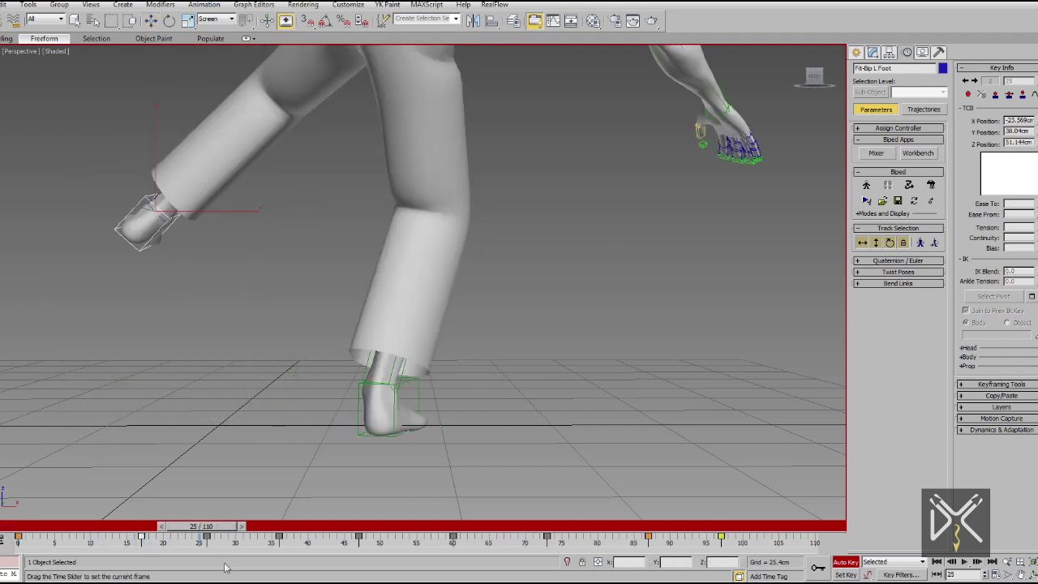
pyautogui.moveTo(168, 572); pyautogui.dragTo(187, 571)
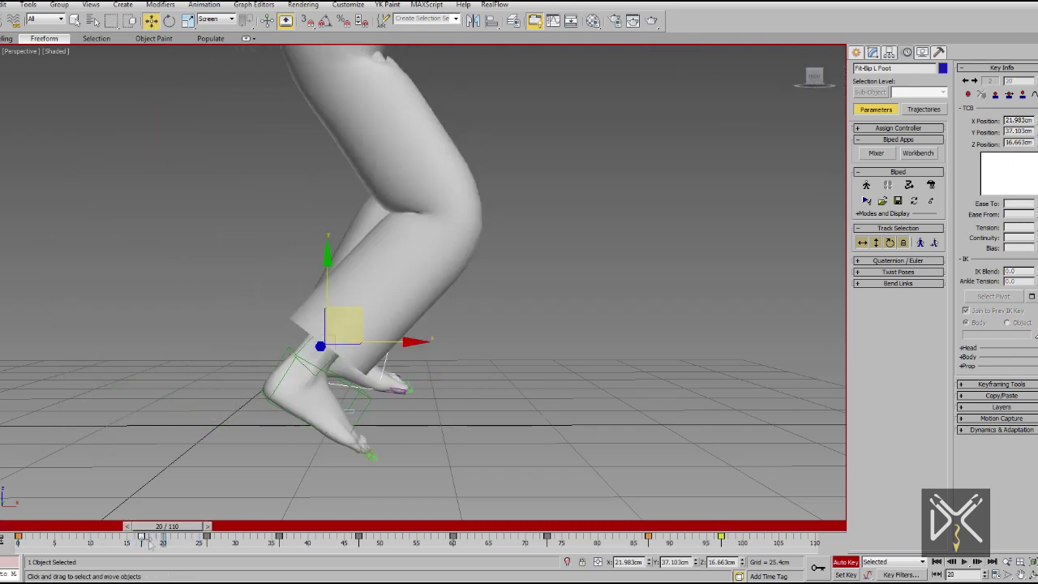
pyautogui.scroll(-5, 250, 432)
# - Move the right foot down onto the grid around frame 24, then review the raised leg
pyautogui.click(324, 412)
pyautogui.moveTo(167, 527)
pyautogui.mouseDown()
pyautogui.moveTo(122, 526)
pyautogui.moveTo(195, 526)
pyautogui.mouseUp()
pyautogui.press('w')
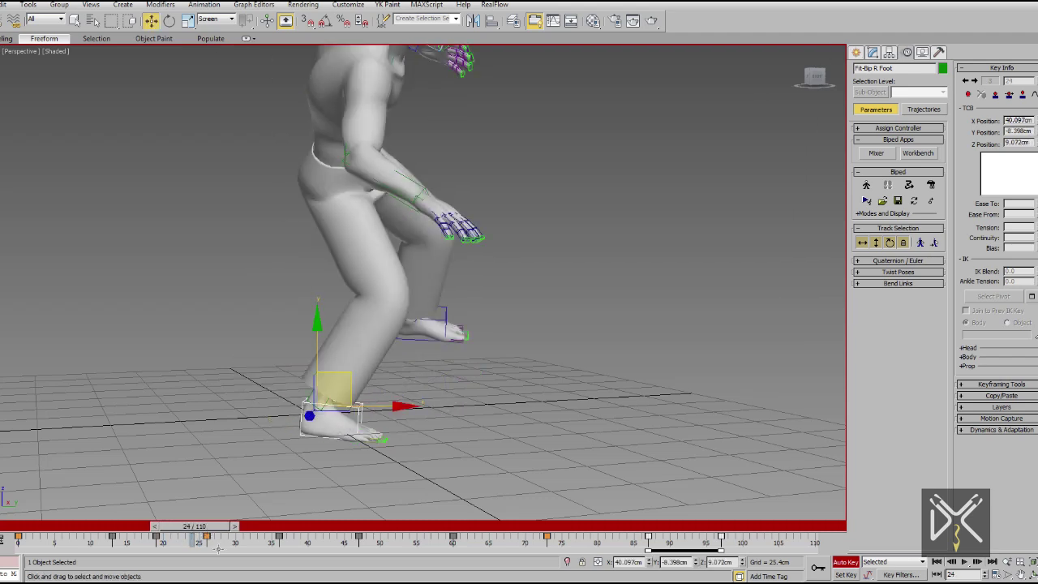
pyautogui.keyDown('alt'); pyautogui.moveTo(215, 493); pyautogui.dragTo(327, 492, button='middle'); pyautogui.keyUp('alt')
pyautogui.moveTo(194, 526)
pyautogui.mouseDown()
pyautogui.moveTo(258, 527)
pyautogui.moveTo(213, 546)
pyautogui.moveTo(141, 549)
pyautogui.moveTo(221, 562)
pyautogui.mouseUp()
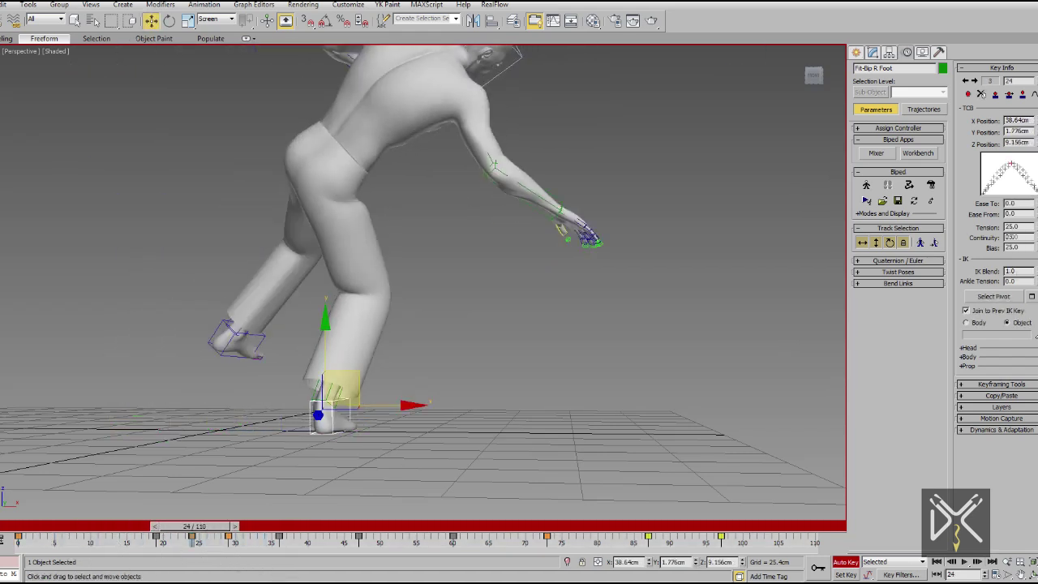
pyautogui.moveTo(194, 527)
pyautogui.mouseDown()
pyautogui.moveTo(230, 528)
pyautogui.moveTo(298, 570)
pyautogui.moveTo(322, 527)
pyautogui.mouseUp()
# - Zoom in on the right foot and rotate it in local space around frames 42–45
pyautogui.press('w')
pyautogui.press('z')
pyautogui.press('e')
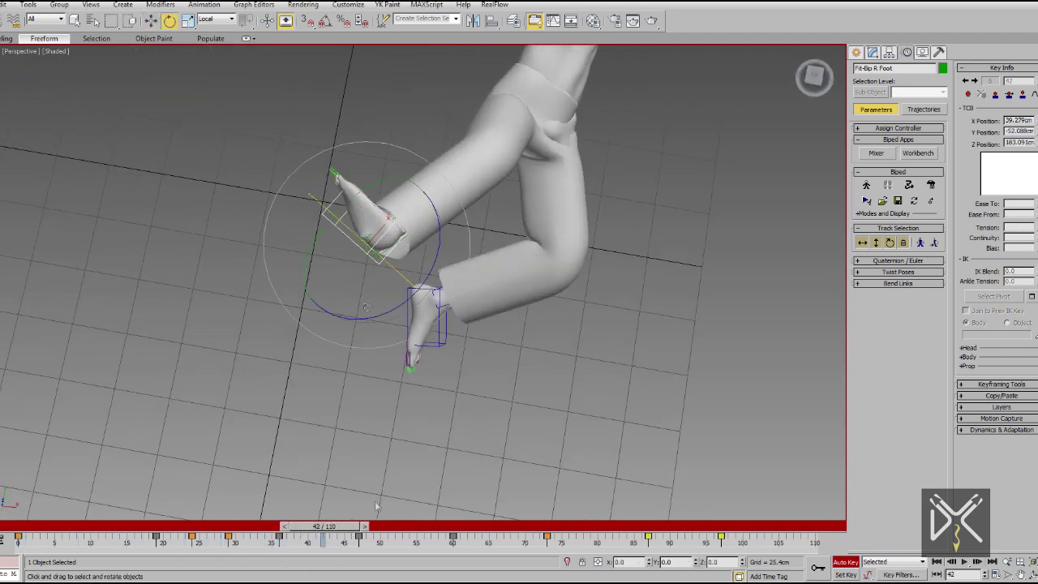
pyautogui.moveTo(330, 529)
pyautogui.mouseDown()
pyautogui.moveTo(344, 528)
pyautogui.moveTo(294, 541)
pyautogui.moveTo(456, 580)
pyautogui.mouseUp()
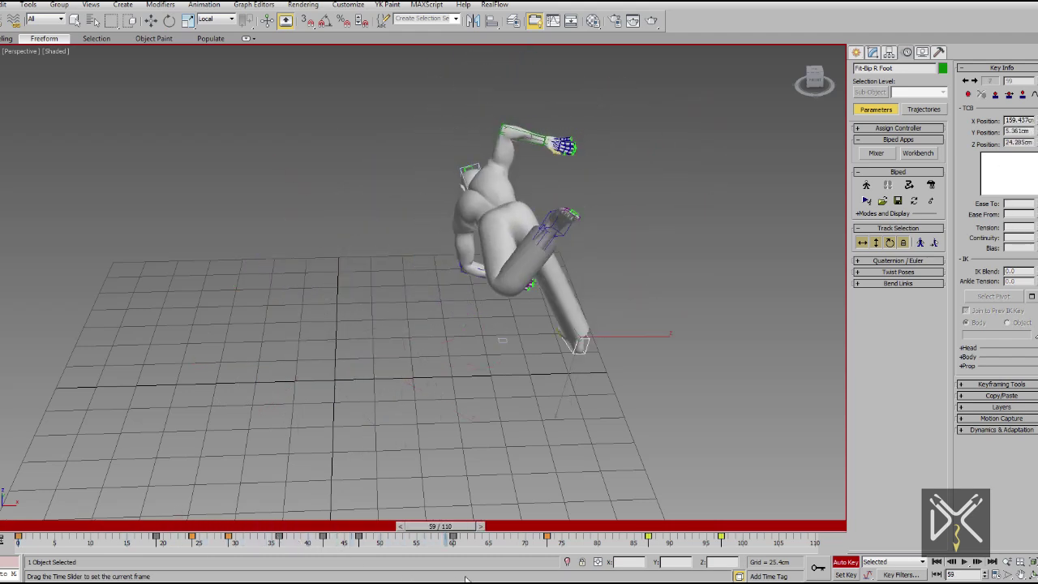
pyautogui.keyDown('alt'); pyautogui.moveTo(489, 419); pyautogui.dragTo(486, 389, button='middle'); pyautogui.keyUp('alt')
pyautogui.scroll(5, 486, 390)
pyautogui.moveTo(444, 527)
pyautogui.mouseDown()
pyautogui.moveTo(513, 535)
pyautogui.moveTo(464, 497)
pyautogui.mouseUp()
pyautogui.press('e')
pyautogui.moveTo(586, 306); pyautogui.dragTo(585, 306)
# - At frame 59, rotate the right foot so its toes point down
pyautogui.moveTo(585, 305)
pyautogui.keyDown('alt'); pyautogui.mouseDown(button='middle')
pyautogui.moveTo(519, 325)
pyautogui.moveTo(487, 405)
pyautogui.mouseUp(button='middle'); pyautogui.keyUp('alt')
pyautogui.moveTo(445, 527); pyautogui.dragTo(455, 527)
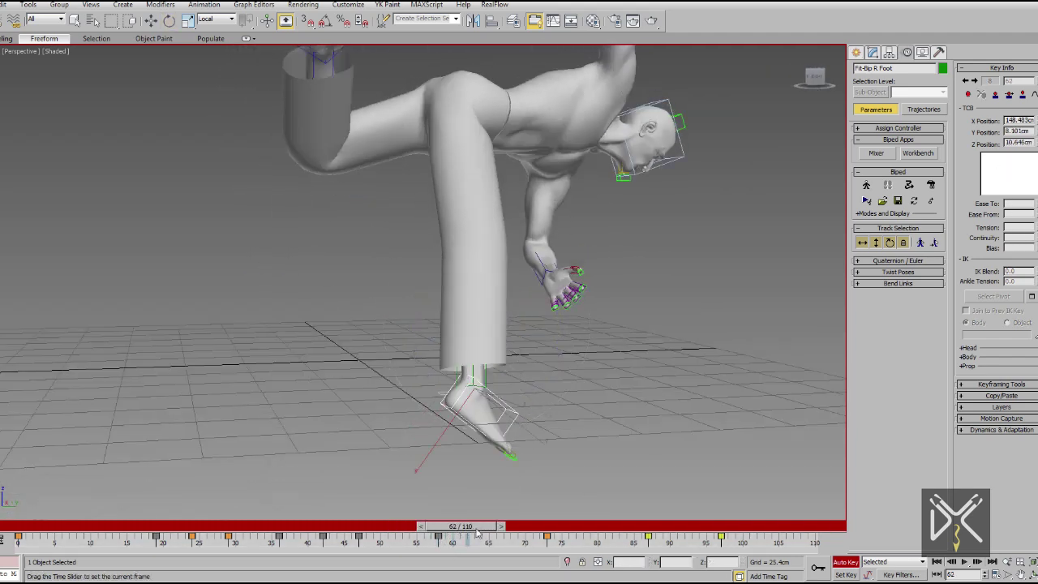
pyautogui.keyDown('alt'); pyautogui.moveTo(487, 438); pyautogui.dragTo(487, 365, button='middle'); pyautogui.keyUp('alt')
pyautogui.press(',')
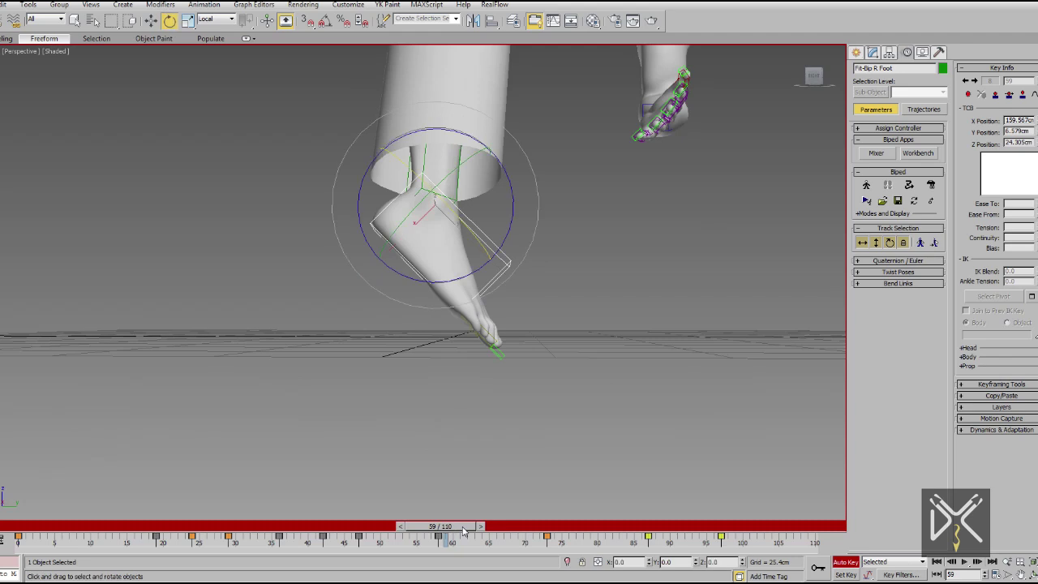
pyautogui.moveTo(449, 542); pyautogui.dragTo(456, 527)
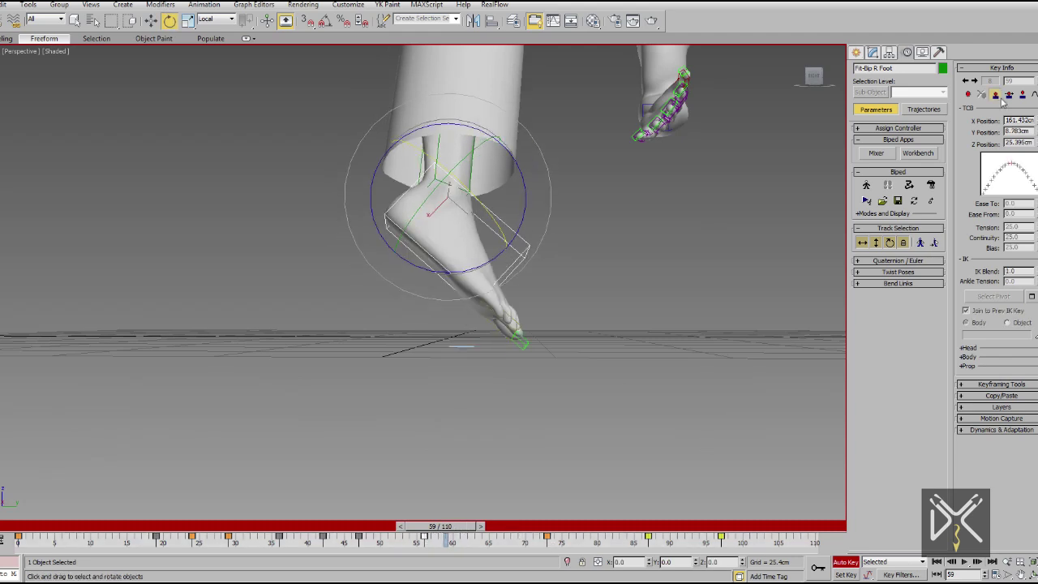
pyautogui.moveTo(452, 542)
pyautogui.mouseDown()
pyautogui.moveTo(557, 563)
pyautogui.moveTo(477, 558)
pyautogui.mouseUp()
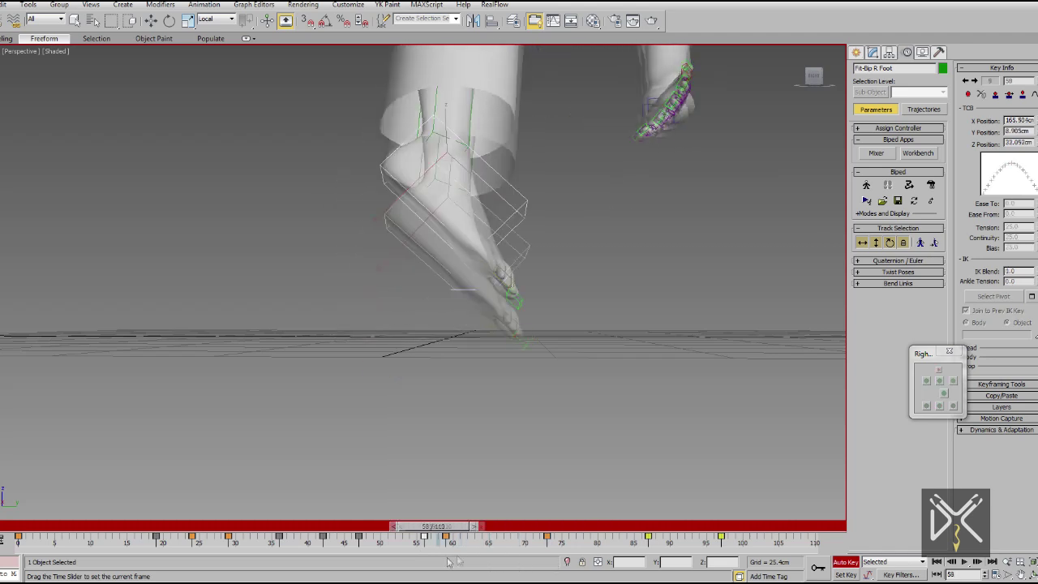
# - Bend the right foot's toes about 22 degrees and review the kick up to frame 87
pyautogui.click(509, 334)
pyautogui.moveTo(501, 329); pyautogui.dragTo(479, 248)
pyautogui.moveTo(491, 526)
pyautogui.mouseDown()
pyautogui.moveTo(646, 558)
pyautogui.moveTo(706, 526)
pyautogui.moveTo(394, 527)
pyautogui.moveTo(652, 526)
pyautogui.moveTo(405, 527)
pyautogui.mouseUp()
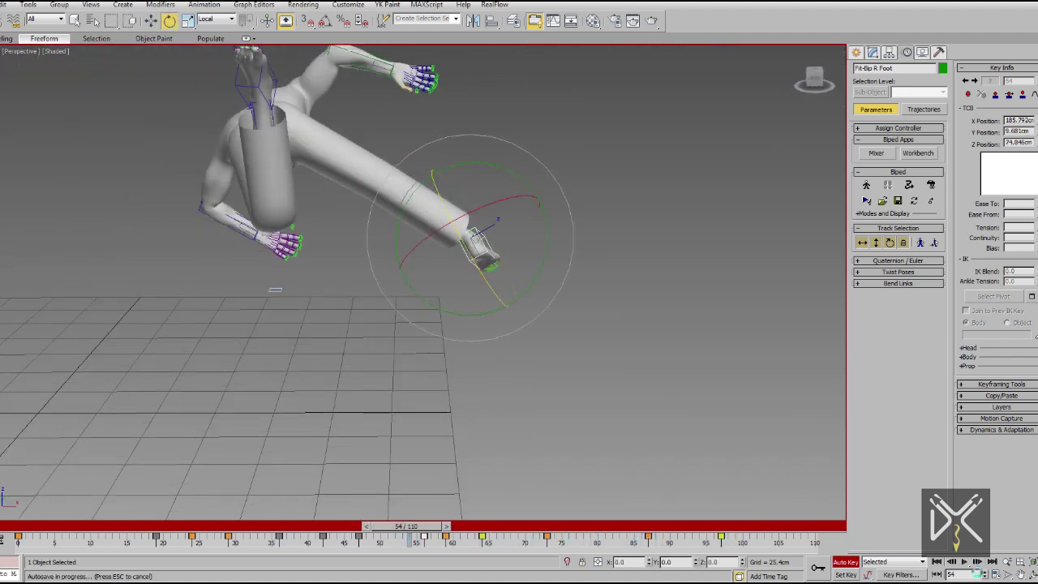
pyautogui.moveTo(406, 526); pyautogui.dragTo(714, 527)
# - Join Bip R Foot to its previous IK key, shift Bip COM right at frame 91, and select the left foot
pyautogui.click(966, 310)
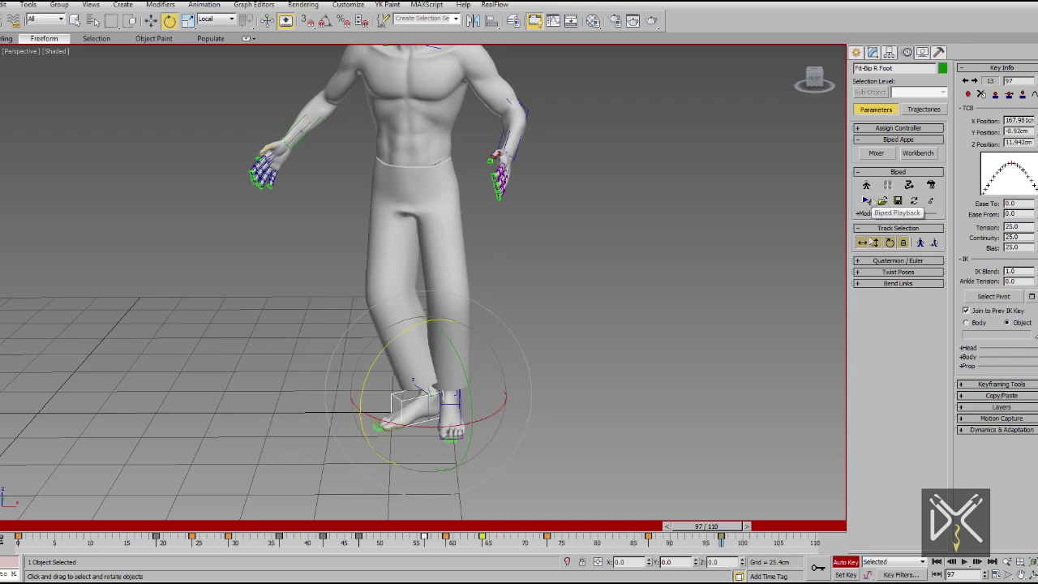
pyautogui.moveTo(706, 526); pyautogui.dragTo(661, 527)
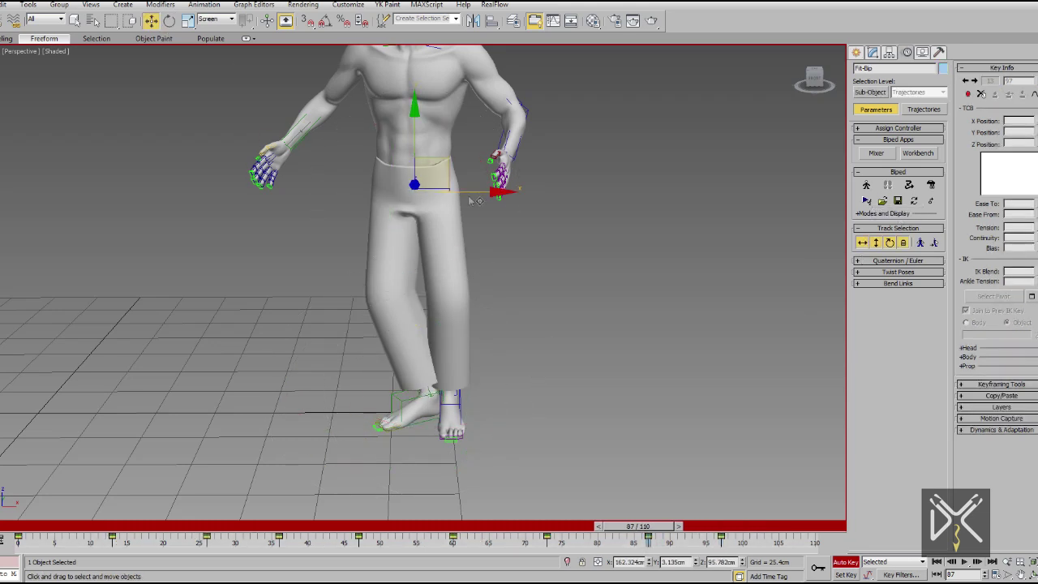
pyautogui.moveTo(473, 201); pyautogui.dragTo(463, 420)
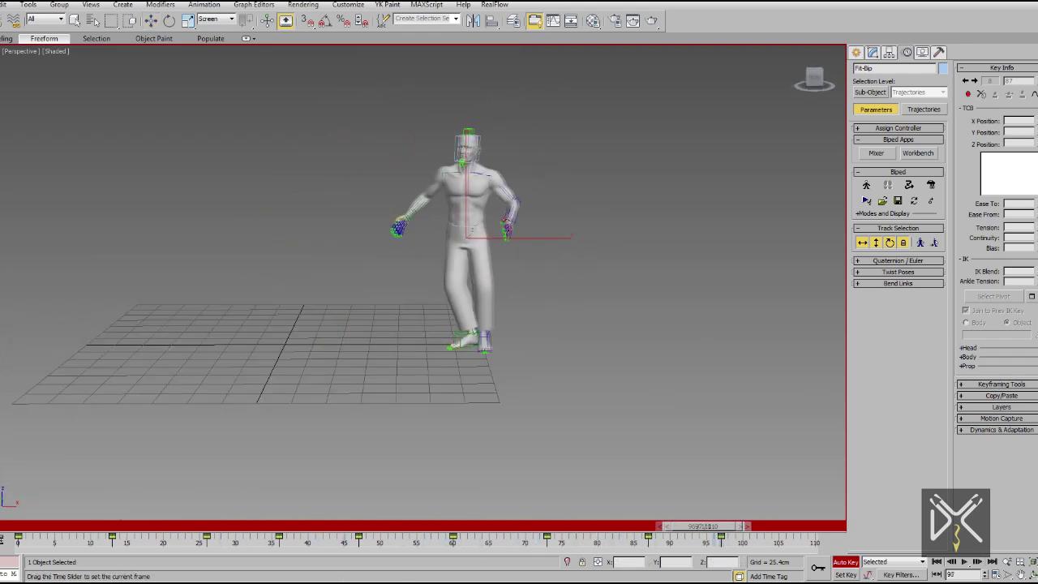
pyautogui.click(493, 337)
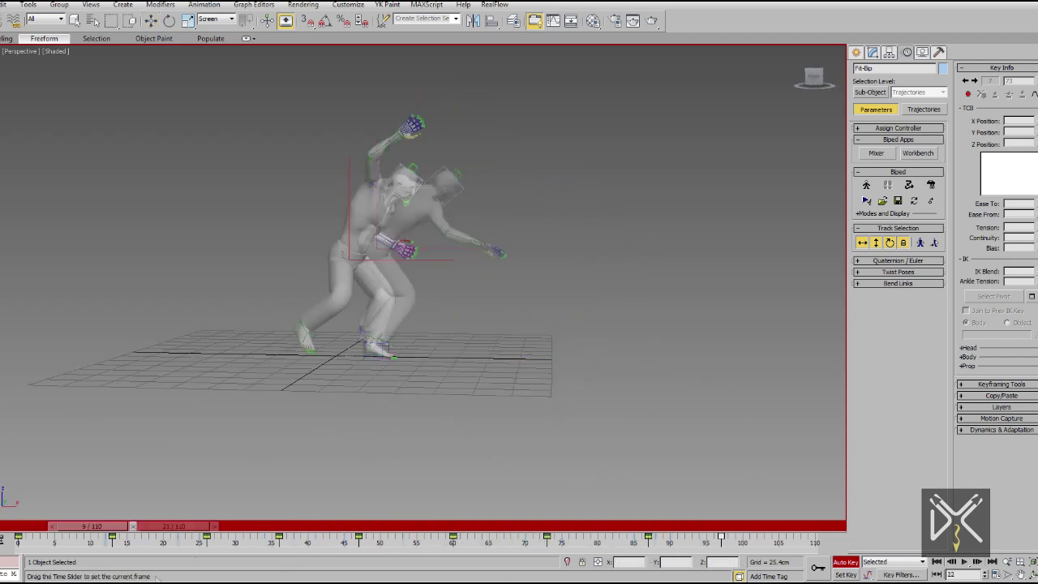
pyautogui.moveTo(156, 576); pyautogui.dragTo(396, 574)
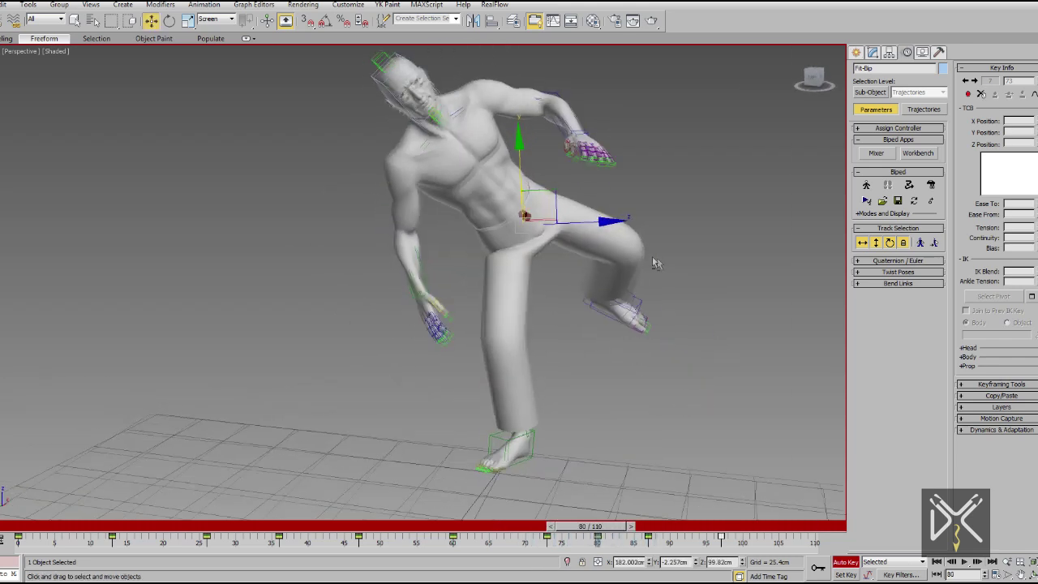
pyautogui.moveTo(377, 528)
pyautogui.mouseDown()
pyautogui.moveTo(178, 525)
pyautogui.moveTo(135, 506)
pyautogui.moveTo(211, 526)
pyautogui.moveTo(33, 527)
pyautogui.moveTo(243, 563)
pyautogui.mouseUp()
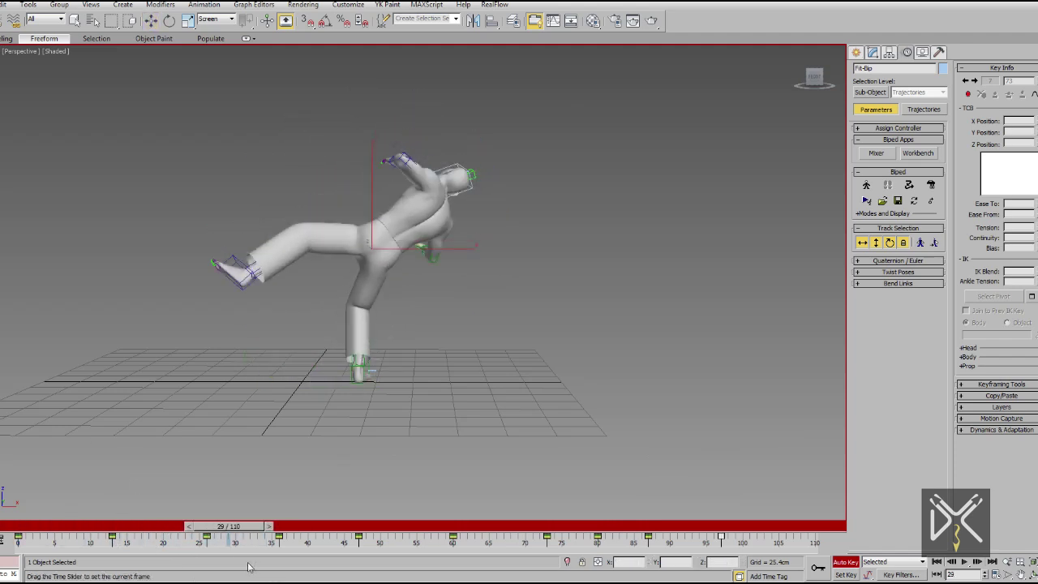
# - Raise Bip COM up and right around frame 29, then view the figure in wireframe
pyautogui.click(362, 392)
pyautogui.keyDown('alt'); pyautogui.moveTo(362, 392); pyautogui.dragTo(381, 381, button='middle'); pyautogui.keyUp('alt')
pyautogui.moveTo(413, 196); pyautogui.dragTo(424, 183)
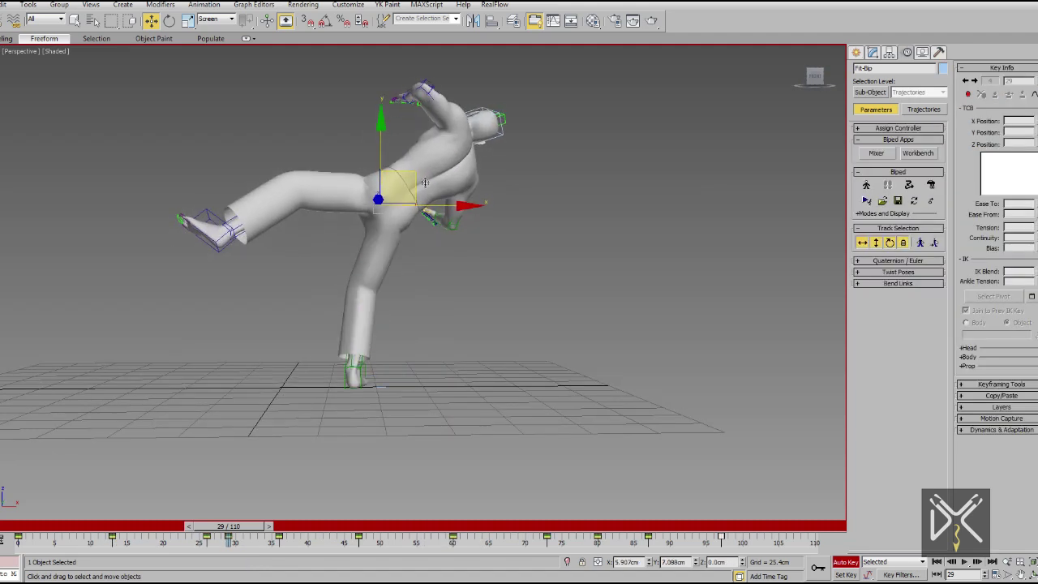
pyautogui.moveTo(235, 529)
pyautogui.mouseDown()
pyautogui.moveTo(357, 526)
pyautogui.moveTo(296, 526)
pyautogui.mouseUp()
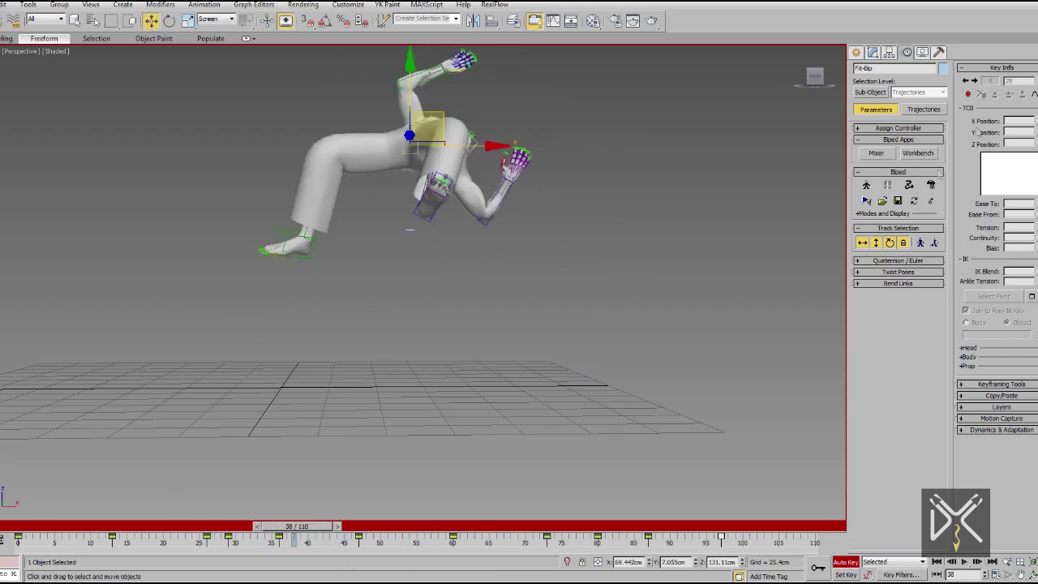
pyautogui.press('F3')
pyautogui.scroll(5, 429, 362)
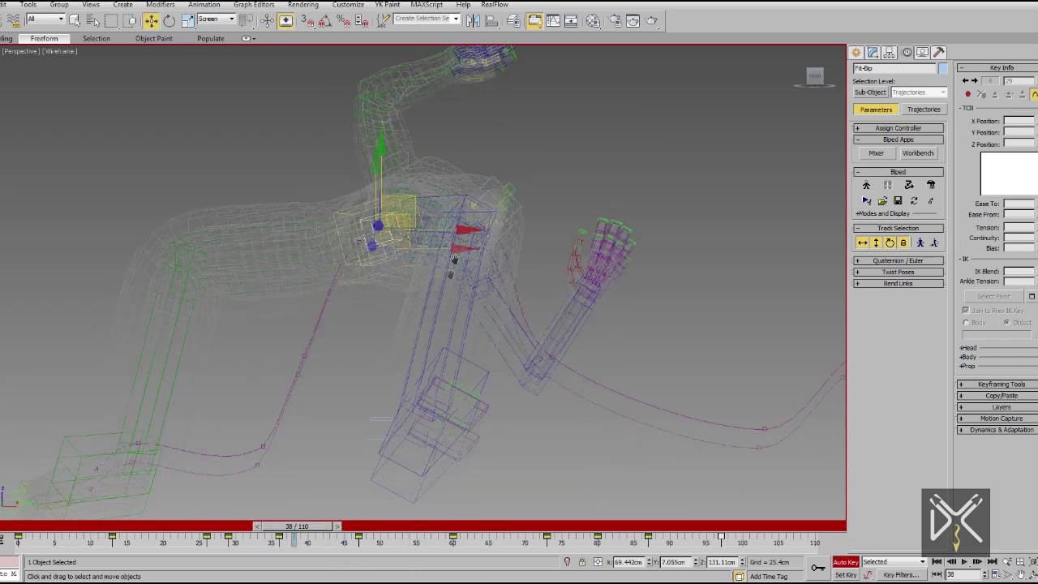
pyautogui.scroll(3, 430, 362)
# - Lower the body slightly at frame 47, restore shaded display, and play the animation
pyautogui.moveTo(288, 527); pyautogui.dragTo(371, 529)
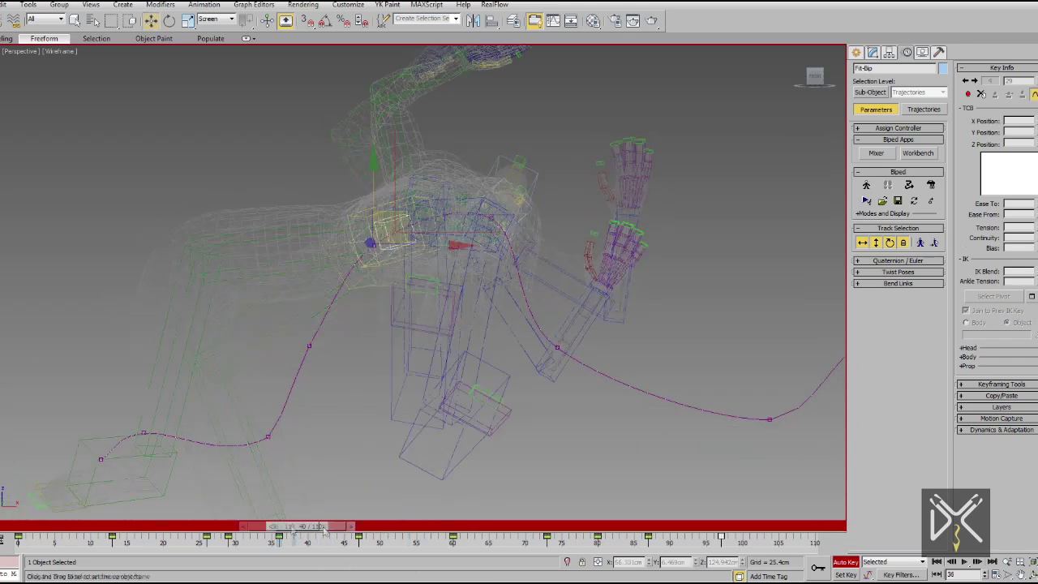
pyautogui.moveTo(542, 177); pyautogui.dragTo(531, 206)
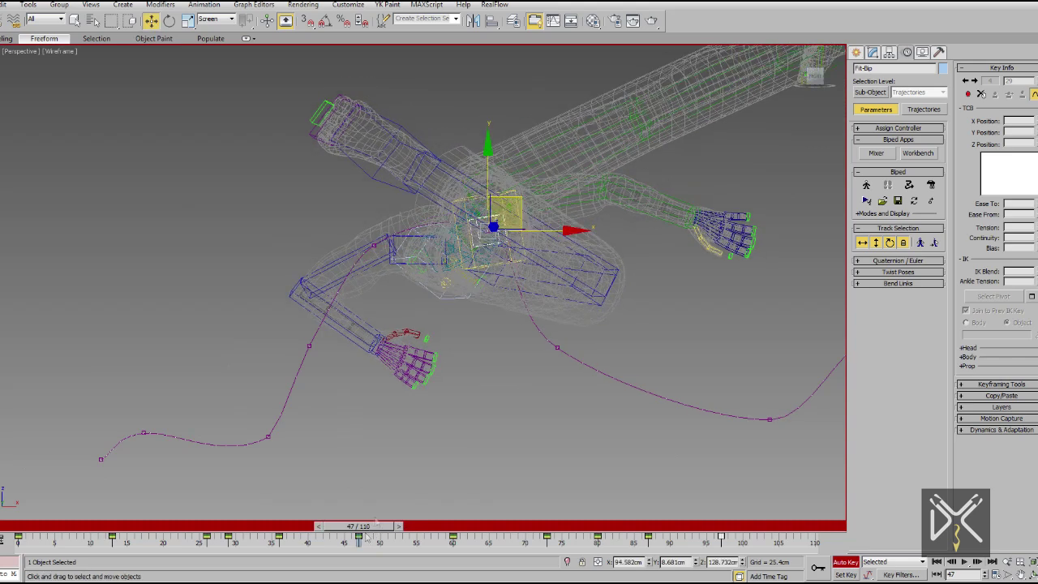
pyautogui.moveTo(367, 527); pyautogui.dragTo(537, 527)
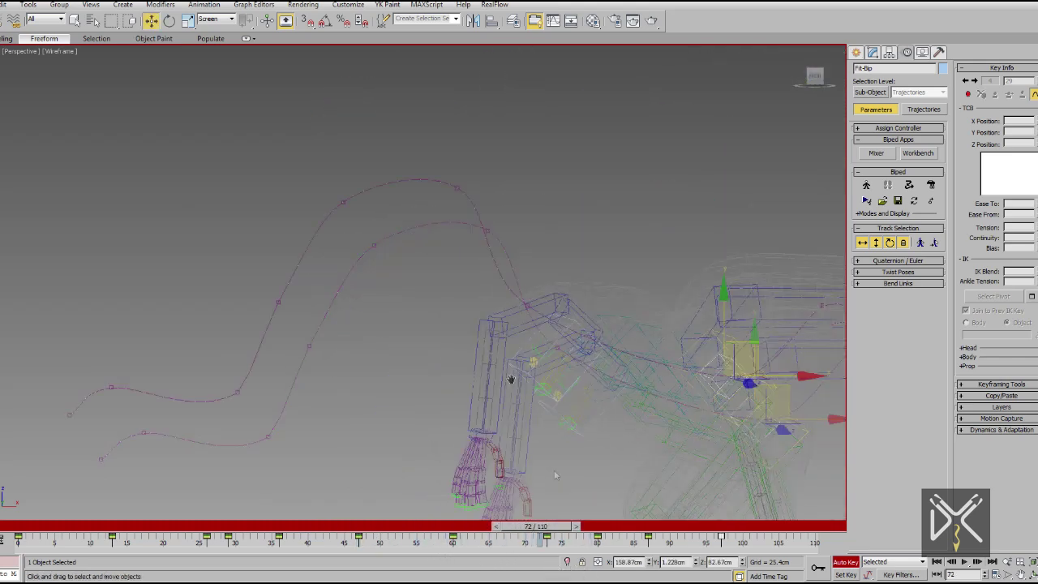
pyautogui.scroll(-4, 511, 378)
pyautogui.press('F3')
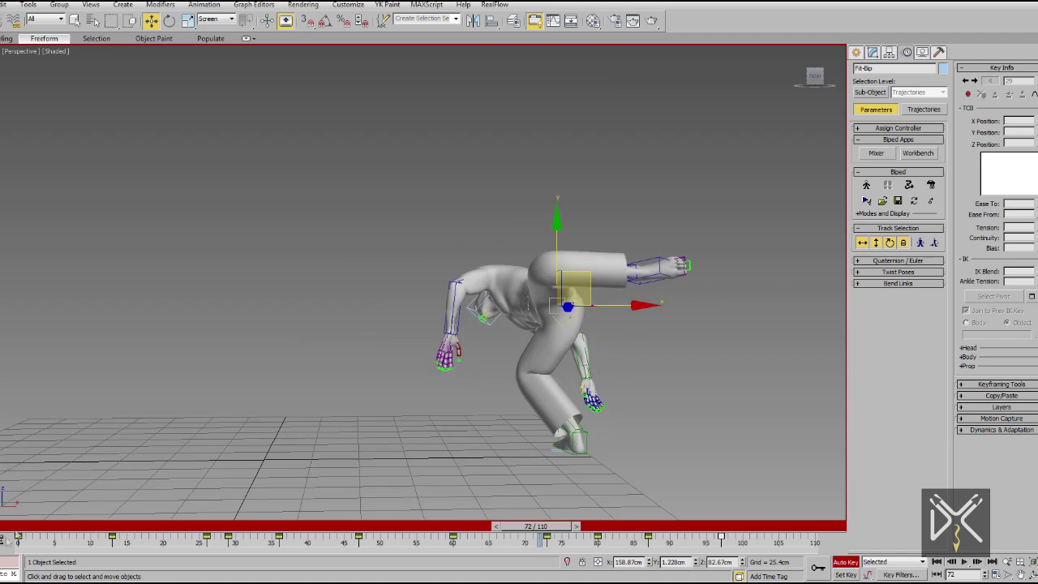
pyautogui.press('/')
pyautogui.moveTo(187, 526); pyautogui.dragTo(638, 519)
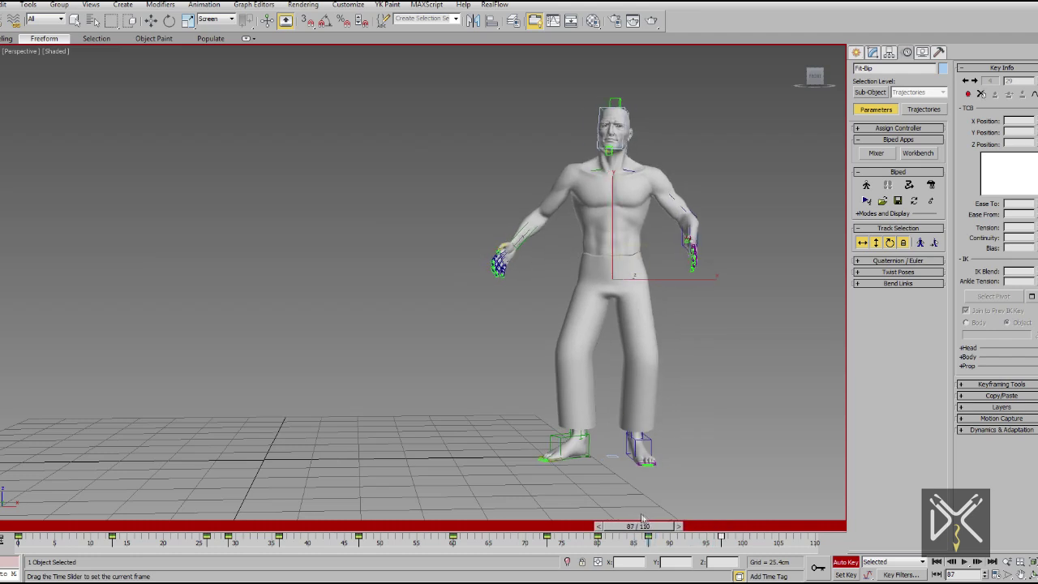
# - At frame 94, rotate the forearm outward and twist the right hand about -12 degrees
pyautogui.moveTo(642, 519); pyautogui.dragTo(686, 543)
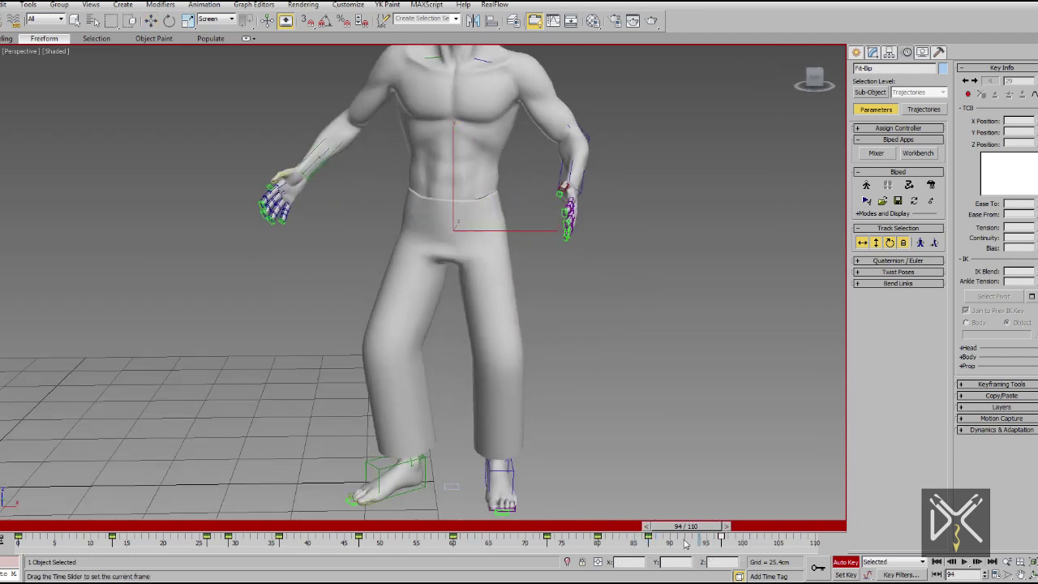
pyautogui.press('w')
pyautogui.scroll(-3, 486, 325)
pyautogui.keyDown('alt'); pyautogui.moveTo(454, 316); pyautogui.dragTo(498, 316, button='middle'); pyautogui.keyUp('alt')
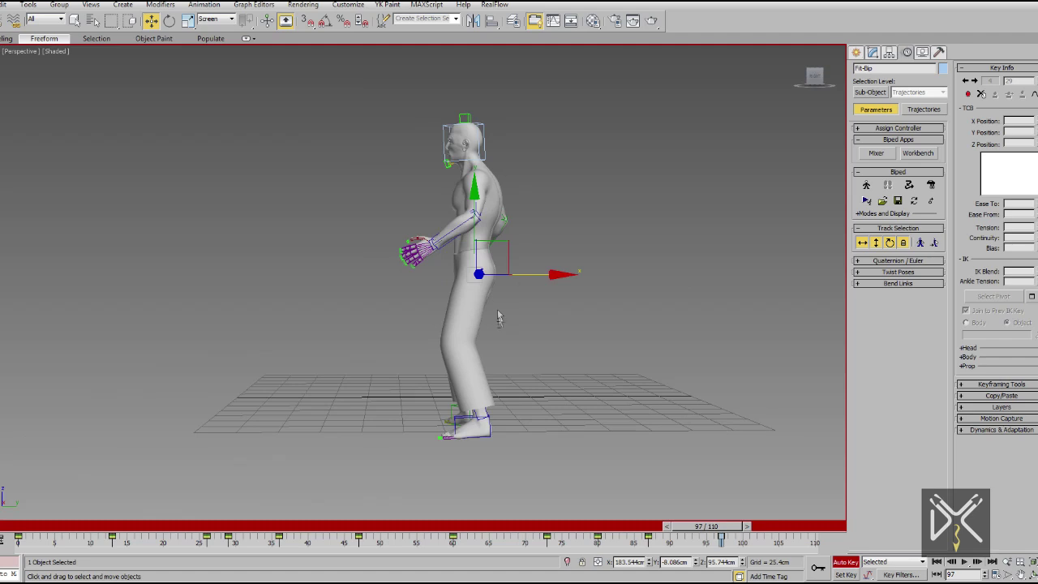
pyautogui.keyDown('alt'); pyautogui.moveTo(536, 285); pyautogui.dragTo(561, 371, button='middle'); pyautogui.keyUp('alt')
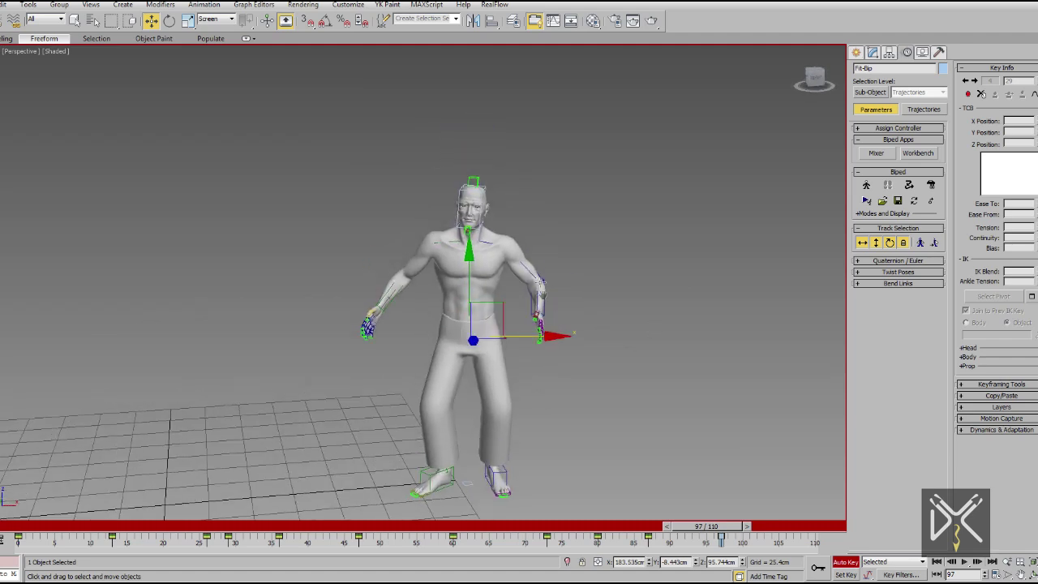
pyautogui.scroll(3, 545, 343)
pyautogui.press('e')
pyautogui.keyDown('alt'); pyautogui.moveTo(204, 68); pyautogui.dragTo(268, 243, button='middle'); pyautogui.keyUp('alt')
pyautogui.scroll(2, 268, 244)
pyautogui.moveTo(495, 203); pyautogui.dragTo(282, 318)
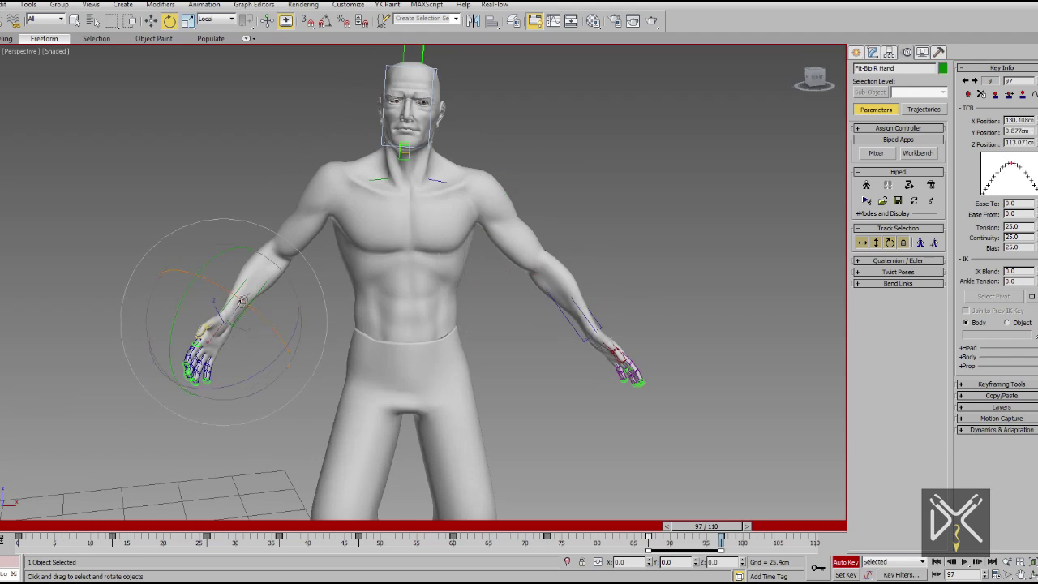
pyautogui.keyDown('alt'); pyautogui.moveTo(256, 338); pyautogui.dragTo(284, 382, button='middle'); pyautogui.keyUp('alt')
pyautogui.moveTo(284, 381); pyautogui.dragTo(301, 402)
# - Select the other clavicle and review the pose near frame 97, reframing the whole biped
pyautogui.keyDown('alt'); pyautogui.moveTo(355, 230); pyautogui.dragTo(463, 178, button='middle'); pyautogui.keyUp('alt')
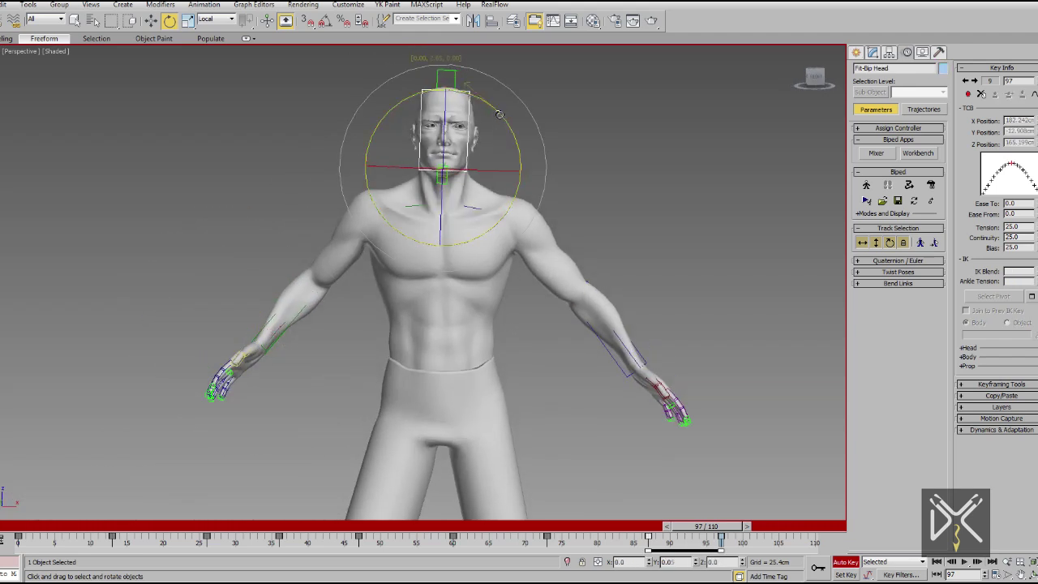
pyautogui.moveTo(673, 529); pyautogui.dragTo(649, 479)
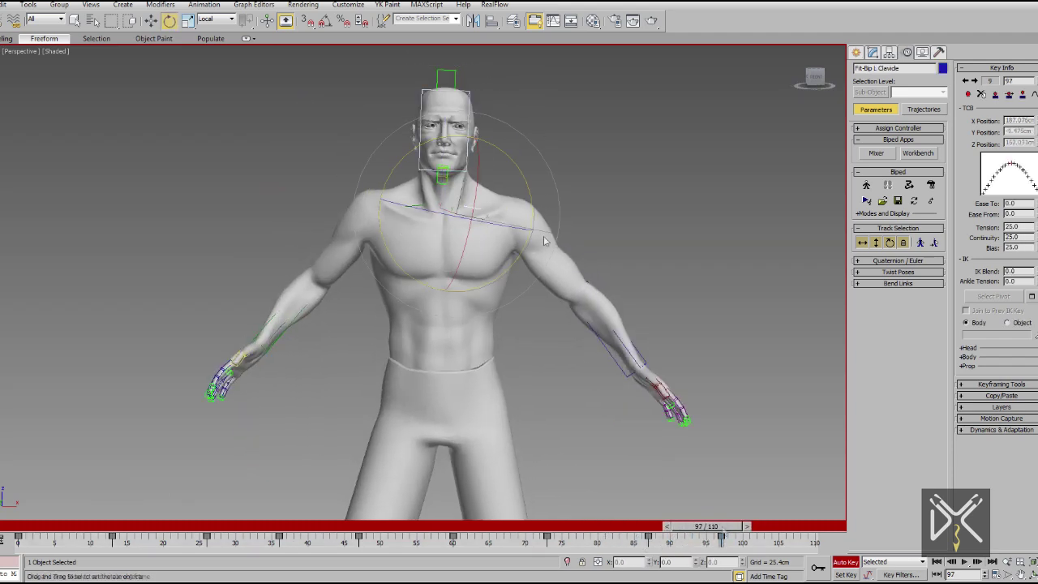
pyautogui.click(406, 210)
pyautogui.moveTo(705, 526)
pyautogui.mouseDown()
pyautogui.moveTo(292, 526)
pyautogui.moveTo(706, 525)
pyautogui.mouseUp()
pyautogui.scroll(-2, 618, 396)
pyautogui.scroll(4, 547, 382)
pyautogui.moveTo(598, 419)
pyautogui.mouseDown(button='middle')
pyautogui.moveTo(578, 341)
pyautogui.moveTo(534, 316)
pyautogui.mouseUp(button='middle')
pyautogui.scroll(-2, 579, 330)
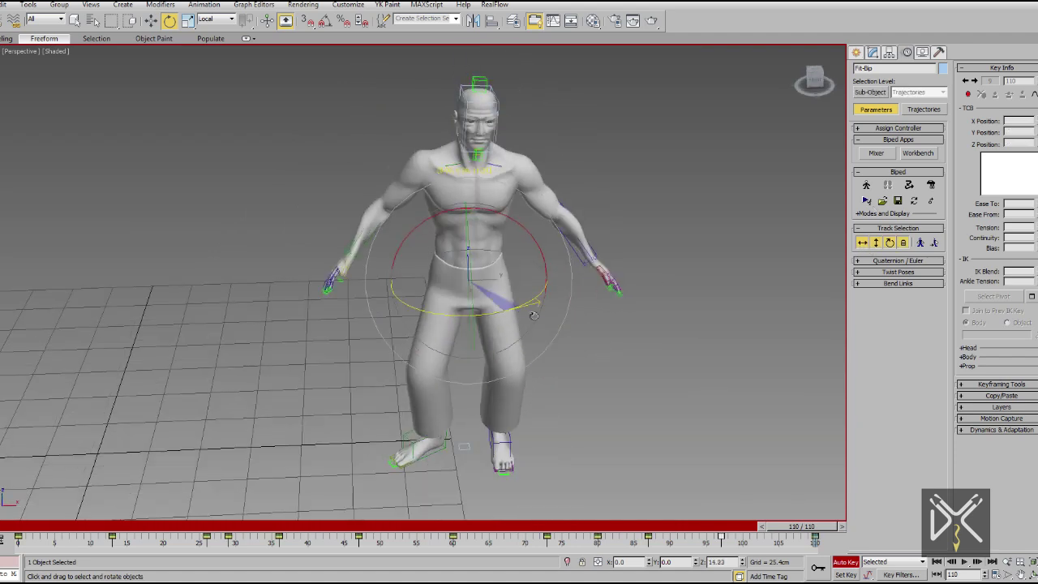
# - Rotate the foot flat and tilt Bip COM slightly in wireframe view
pyautogui.moveTo(499, 503)
pyautogui.mouseDown()
pyautogui.moveTo(485, 400)
pyautogui.moveTo(548, 397)
pyautogui.mouseUp()
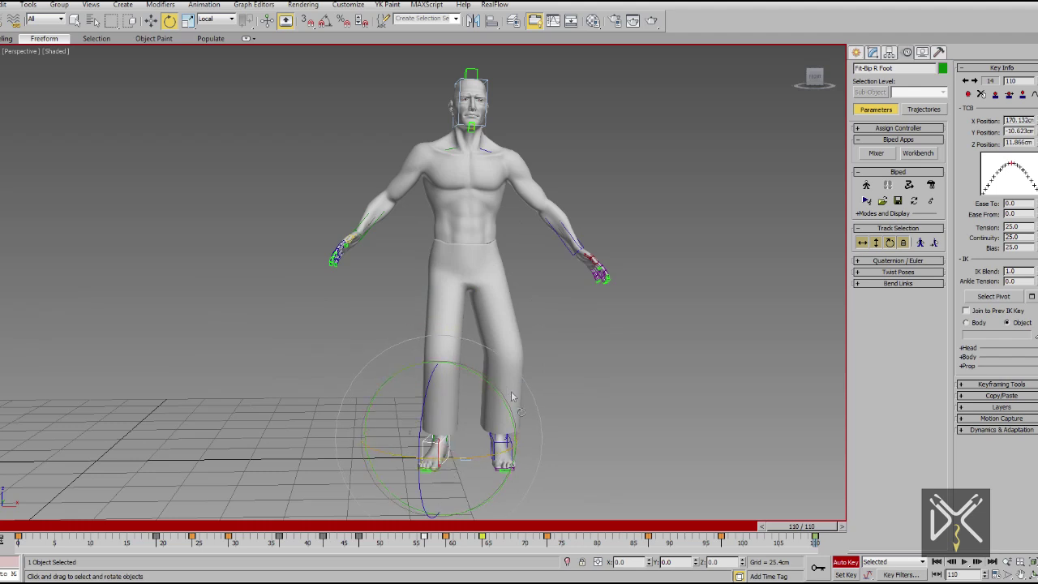
pyautogui.press('w')
pyautogui.click(473, 290)
pyautogui.keyDown('alt'); pyautogui.moveTo(524, 246); pyautogui.dragTo(600, 243, button='middle'); pyautogui.keyUp('alt')
pyautogui.moveTo(454, 324)
pyautogui.keyDown('alt'); pyautogui.mouseDown(button='middle')
pyautogui.moveTo(487, 341)
pyautogui.moveTo(483, 348)
pyautogui.moveTo(563, 267)
pyautogui.moveTo(563, 332)
pyautogui.mouseUp(button='middle'); pyautogui.keyUp('alt')
pyautogui.press('F3')
pyautogui.press('e')
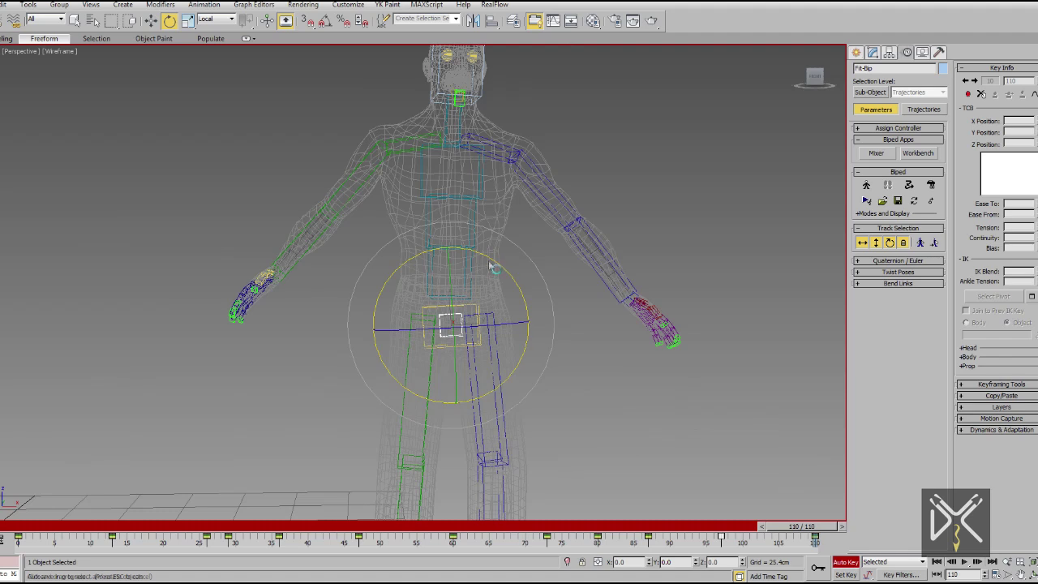
pyautogui.moveTo(491, 267); pyautogui.dragTo(502, 270)
# - Rotate the left forearm downward and swing the right arm toward the body
pyautogui.moveTo(403, 285); pyautogui.dragTo(403, 286)
pyautogui.moveTo(403, 285)
pyautogui.keyDown('alt'); pyautogui.mouseDown(button='middle')
pyautogui.moveTo(515, 301)
pyautogui.moveTo(428, 275)
pyautogui.moveTo(503, 244)
pyautogui.mouseUp(button='middle'); pyautogui.keyUp('alt')
pyautogui.click(499, 199)
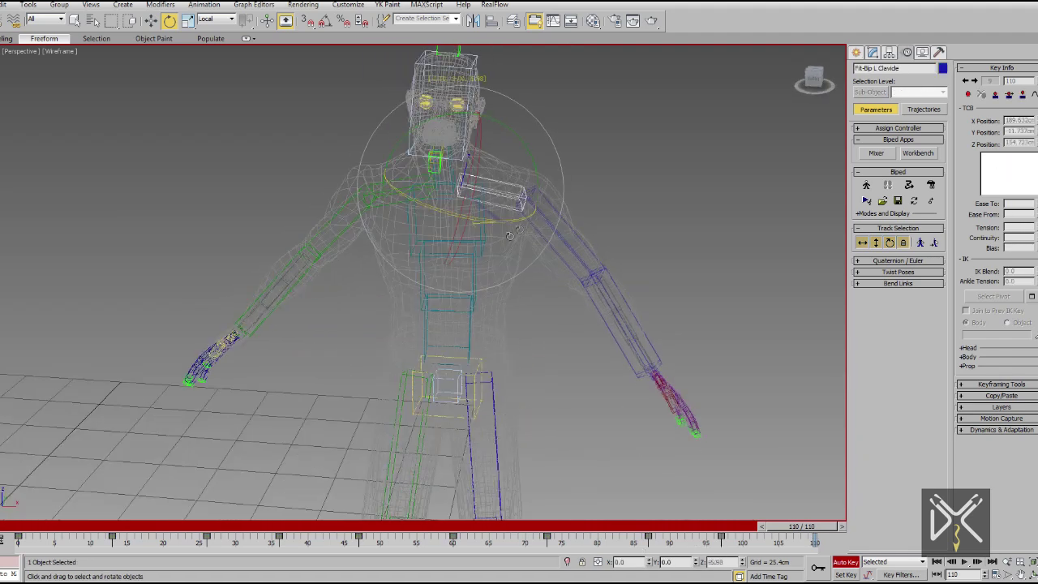
pyautogui.press('F3')
pyautogui.scroll(1, 467, 242)
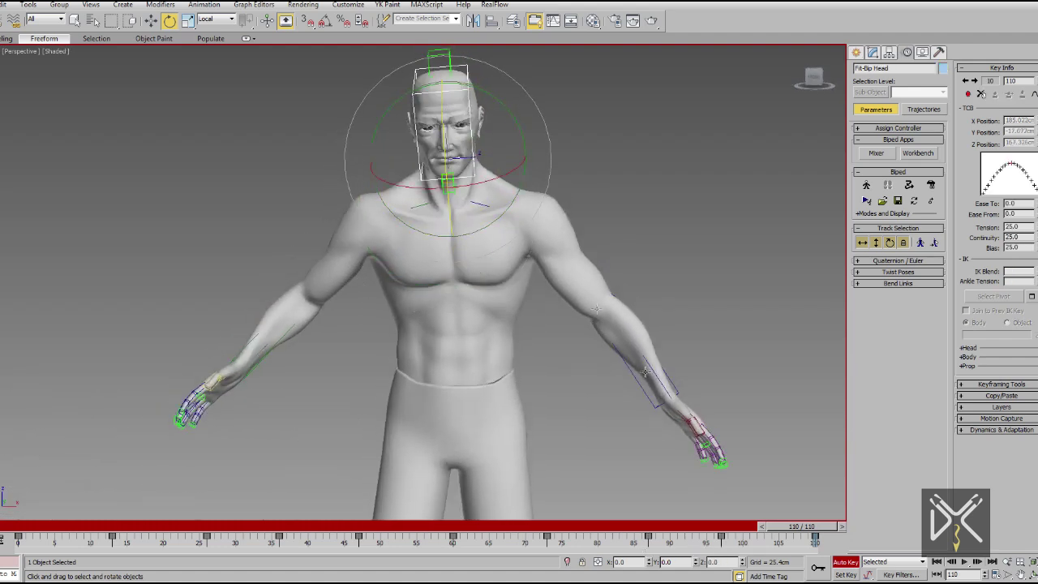
pyautogui.moveTo(588, 323); pyautogui.dragTo(479, 331)
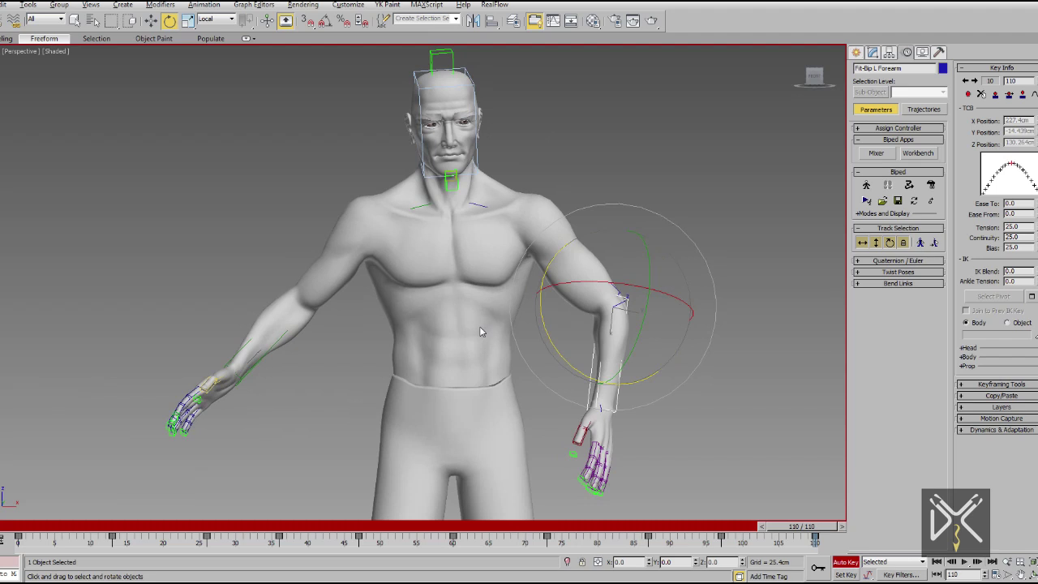
pyautogui.moveTo(349, 297); pyautogui.dragTo(345, 298)
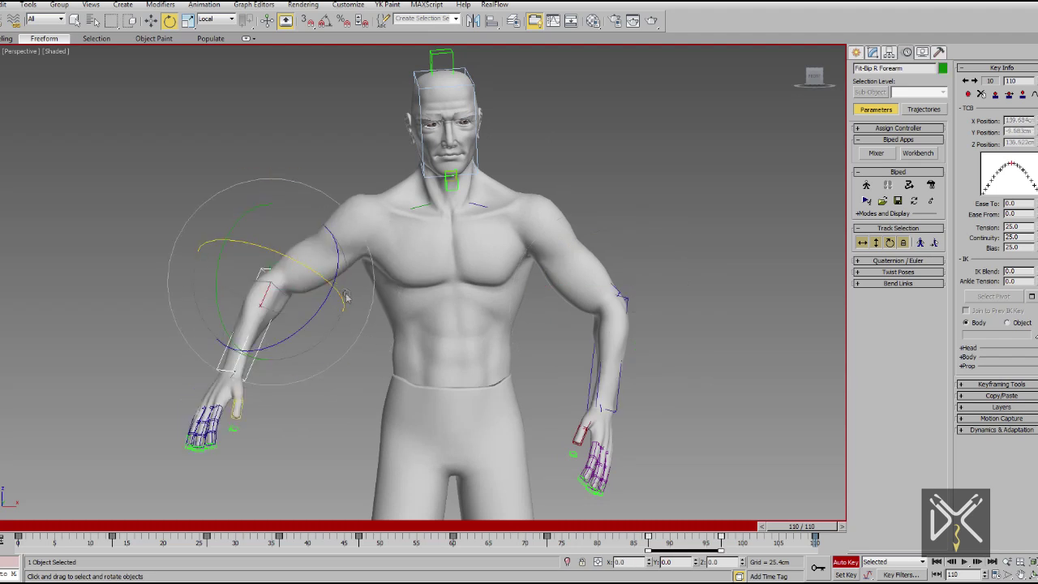
# - Rotate the upper arms in toward the body and check the arm pose around frame 100
pyautogui.click(286, 274)
pyautogui.moveTo(287, 274)
pyautogui.keyDown('alt'); pyautogui.mouseDown(button='middle')
pyautogui.moveTo(348, 199)
pyautogui.moveTo(489, 279)
pyautogui.mouseUp(button='middle'); pyautogui.keyUp('alt')
pyautogui.moveTo(624, 293); pyautogui.dragTo(568, 320)
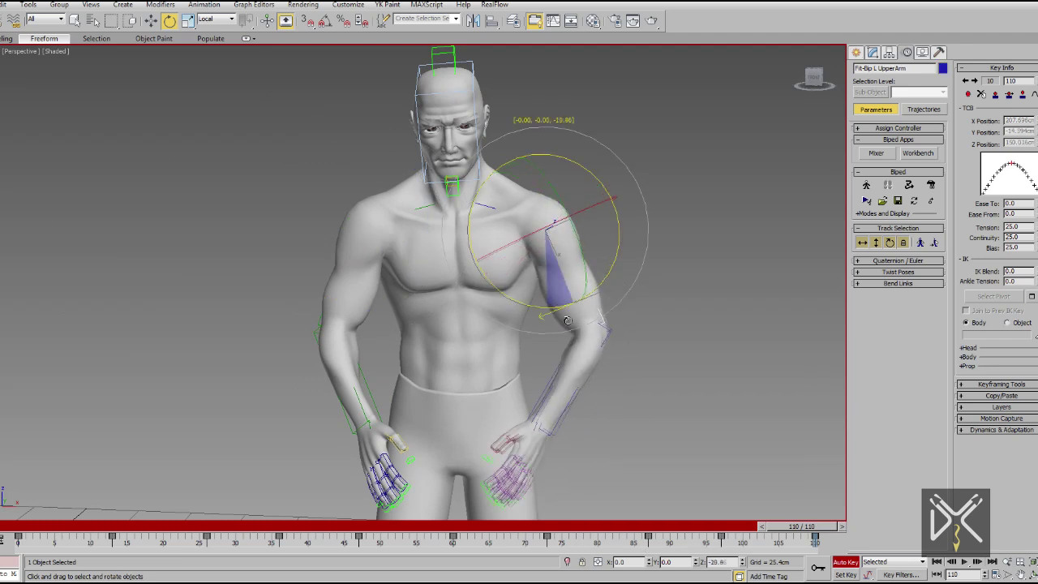
pyautogui.keyDown('alt'); pyautogui.moveTo(551, 241); pyautogui.dragTo(381, 350, button='middle'); pyautogui.keyUp('alt')
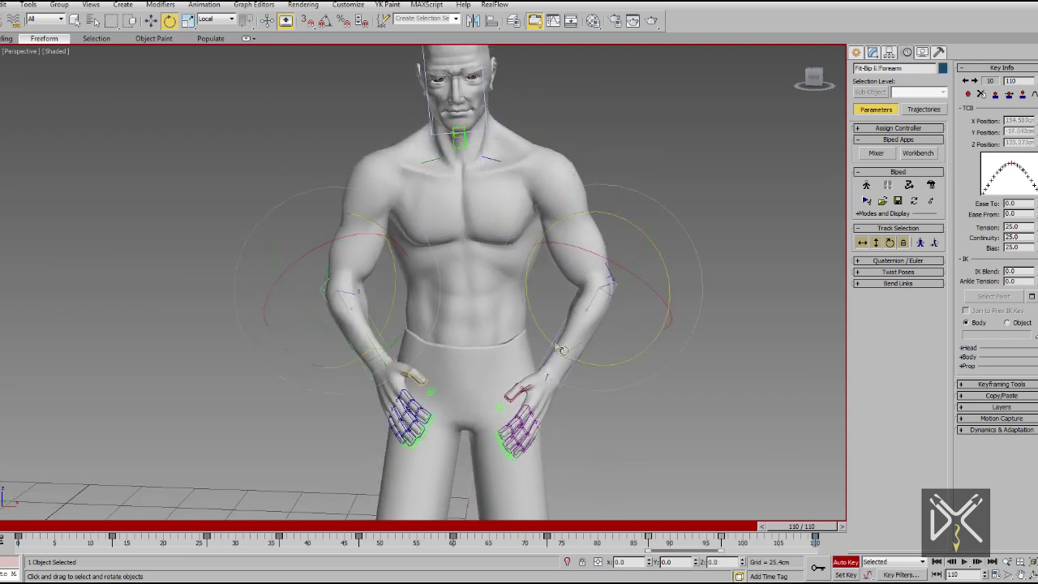
pyautogui.keyDown('alt'); pyautogui.moveTo(559, 354); pyautogui.dragTo(616, 341, button='middle'); pyautogui.keyUp('alt')
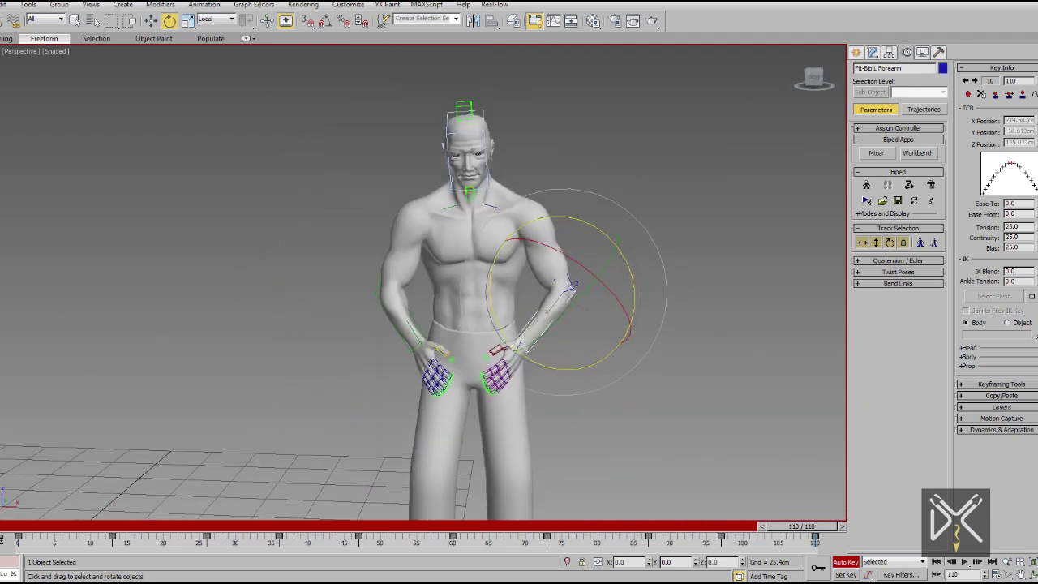
pyautogui.moveTo(767, 539)
pyautogui.mouseDown()
pyautogui.moveTo(302, 572)
pyautogui.moveTo(803, 550)
pyautogui.mouseUp()
pyautogui.press('e')
pyautogui.keyDown('ctrl'); pyautogui.click(343, 288); pyautogui.keyUp('ctrl')
# - Select all biped parts with Ctrl+A and move the time slider to the end frame
pyautogui.press('z')
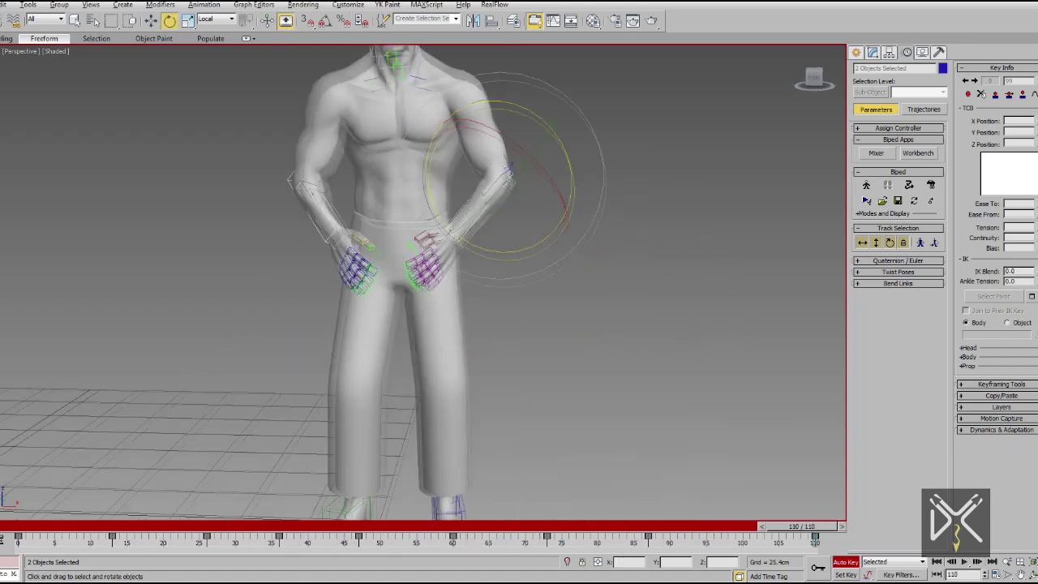
pyautogui.hotkey('ctrl', 'a')
pyautogui.press('z')
pyautogui.moveTo(799, 527)
pyautogui.mouseDown()
pyautogui.moveTo(346, 535)
pyautogui.moveTo(813, 533)
pyautogui.mouseUp()
pyautogui.scroll(2, 592, 364)
pyautogui.scroll(4, 613, 381)
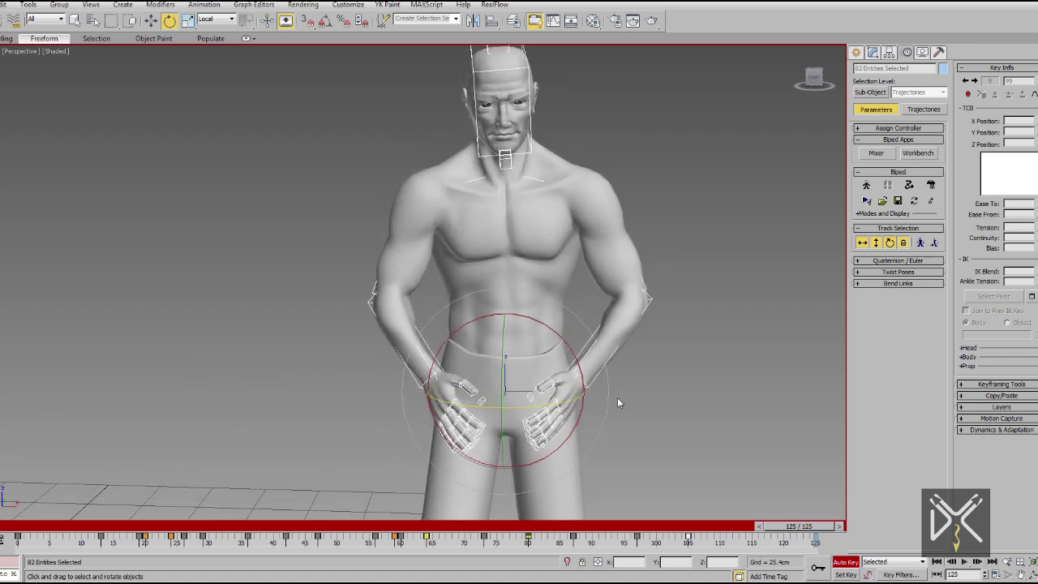
pyautogui.moveTo(597, 379)
pyautogui.keyDown('alt'); pyautogui.mouseDown(button='middle')
pyautogui.moveTo(540, 371)
pyautogui.moveTo(546, 274)
pyautogui.mouseUp(button='middle'); pyautogui.keyUp('alt')
# - Lean the biped's spine forward in wireframe view
pyautogui.press('F3')
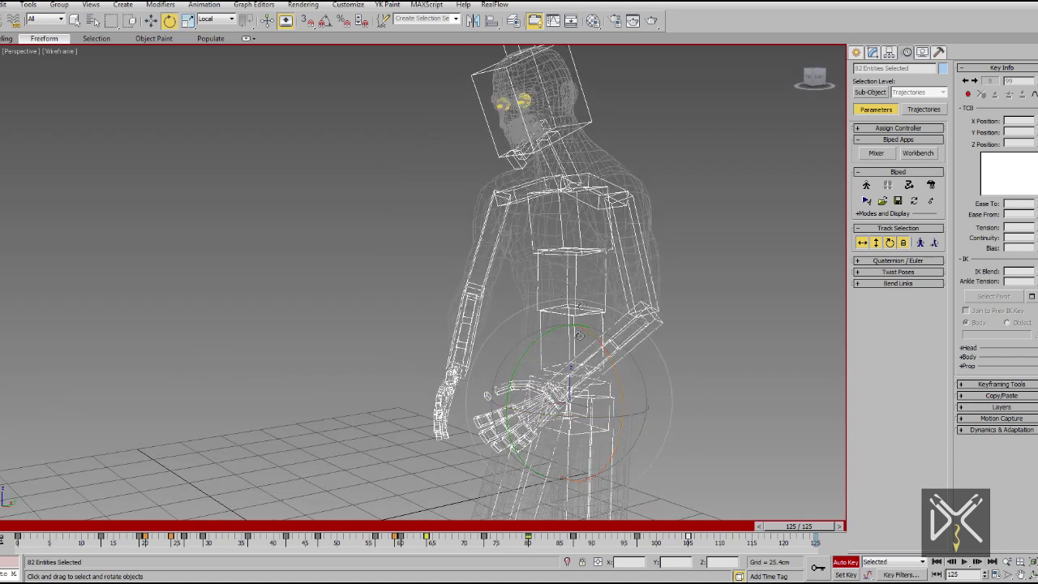
pyautogui.click(539, 322)
pyautogui.moveTo(539, 323); pyautogui.dragTo(525, 294)
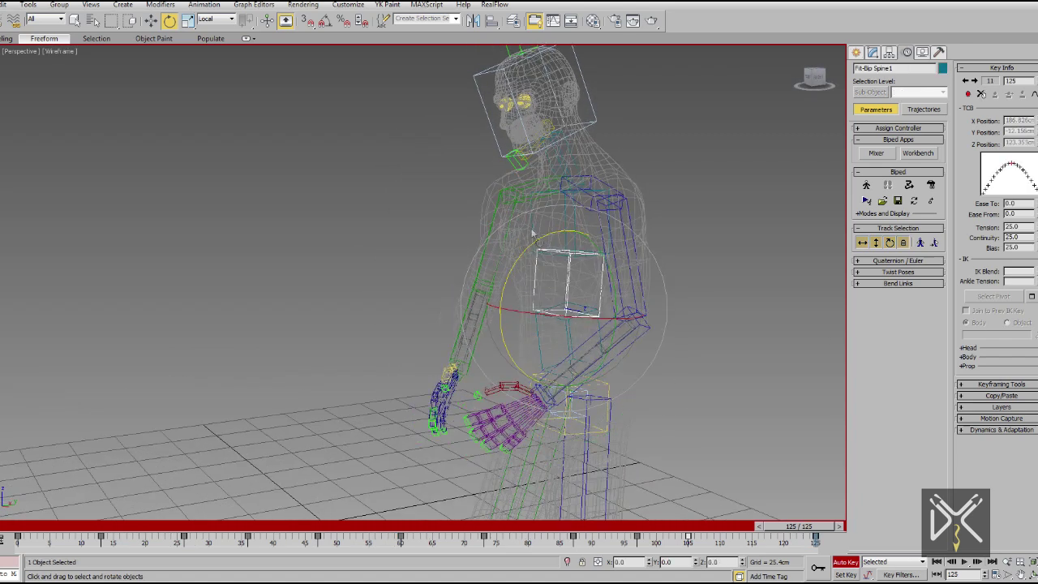
pyautogui.keyDown('alt'); pyautogui.moveTo(522, 281); pyautogui.dragTo(693, 279, button='middle'); pyautogui.keyUp('alt')
pyautogui.press('F3')
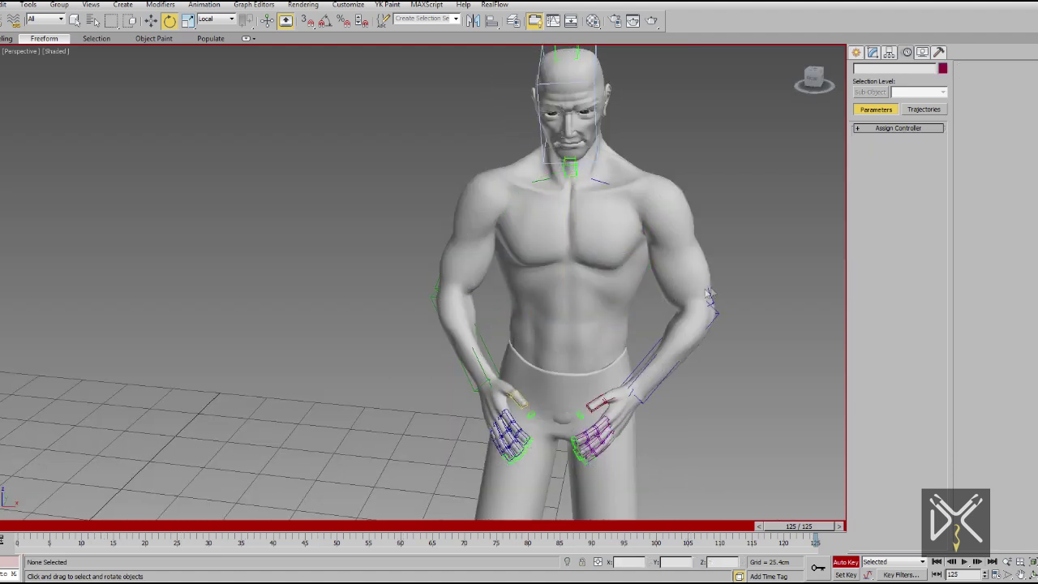
# - Rotate both upper arms and forearms so the arms hang straight down at the sides
pyautogui.press('F3')
pyautogui.moveTo(709, 294); pyautogui.dragTo(655, 304)
pyautogui.press('F3')
pyautogui.moveTo(672, 410); pyautogui.dragTo(685, 454)
pyautogui.press('F3')
pyautogui.click(511, 285)
pyautogui.press('F3')
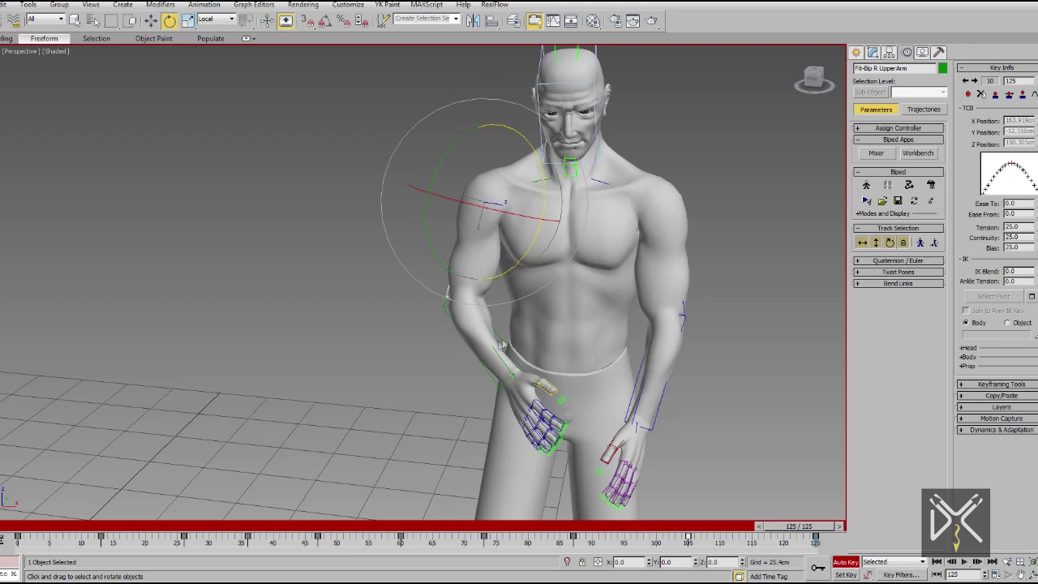
pyautogui.press('F3')
pyautogui.moveTo(502, 346); pyautogui.dragTo(462, 365)
pyautogui.press('F3')
pyautogui.keyDown('alt'); pyautogui.moveTo(535, 243); pyautogui.dragTo(571, 176, button='middle'); pyautogui.keyUp('alt')
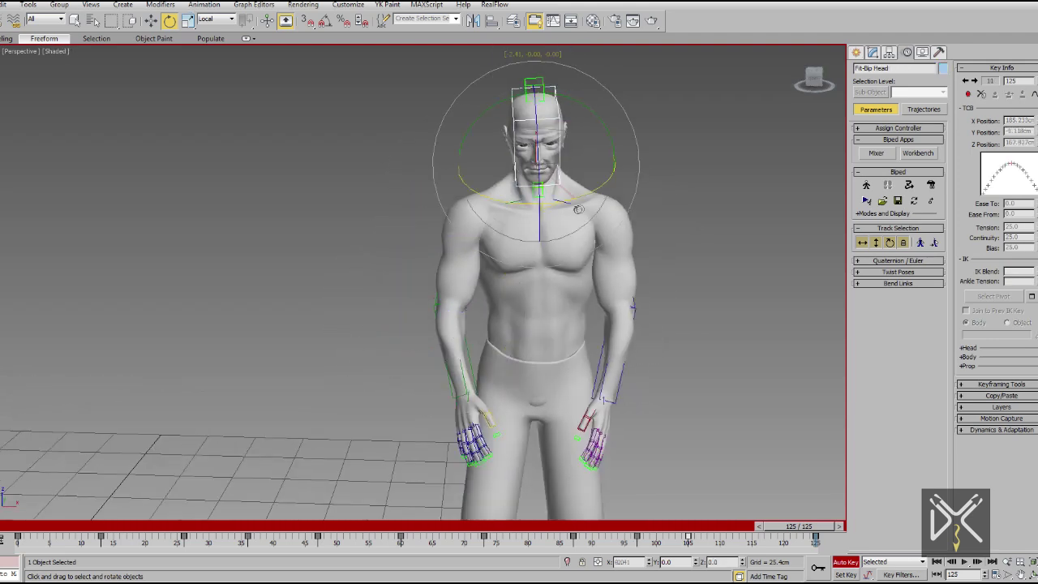
pyautogui.scroll(-3, 549, 163)
pyautogui.moveTo(799, 526)
pyautogui.mouseDown()
pyautogui.moveTo(369, 527)
pyautogui.moveTo(628, 526)
pyautogui.mouseUp()
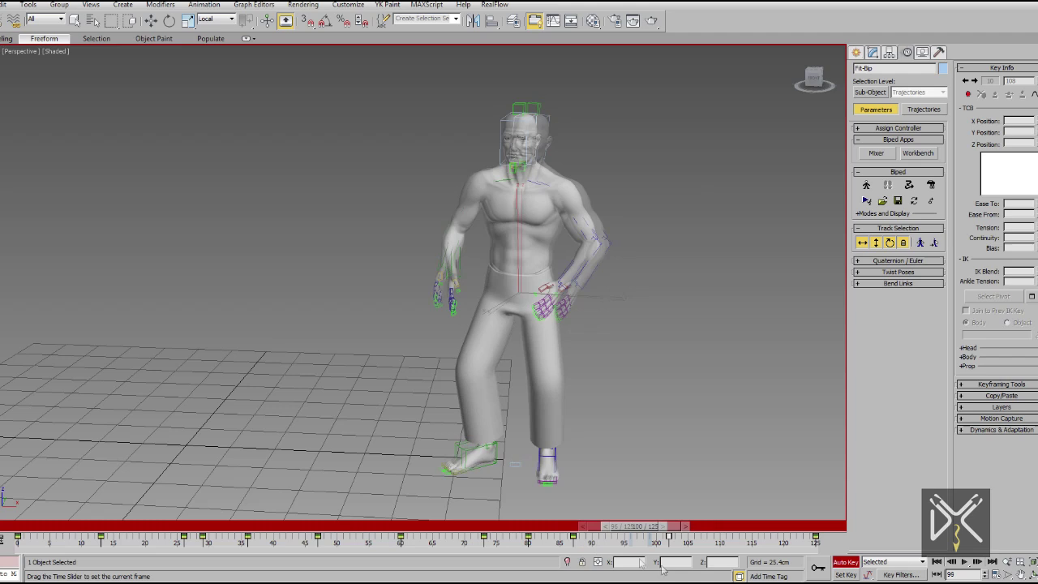
# - Orbit around the biped from both sides and scrub back to about frame 76
pyautogui.press('e')
pyautogui.scroll(3, 598, 359)
pyautogui.keyDown('alt'); pyautogui.moveTo(598, 358); pyautogui.dragTo(459, 390, button='middle'); pyautogui.keyUp('alt')
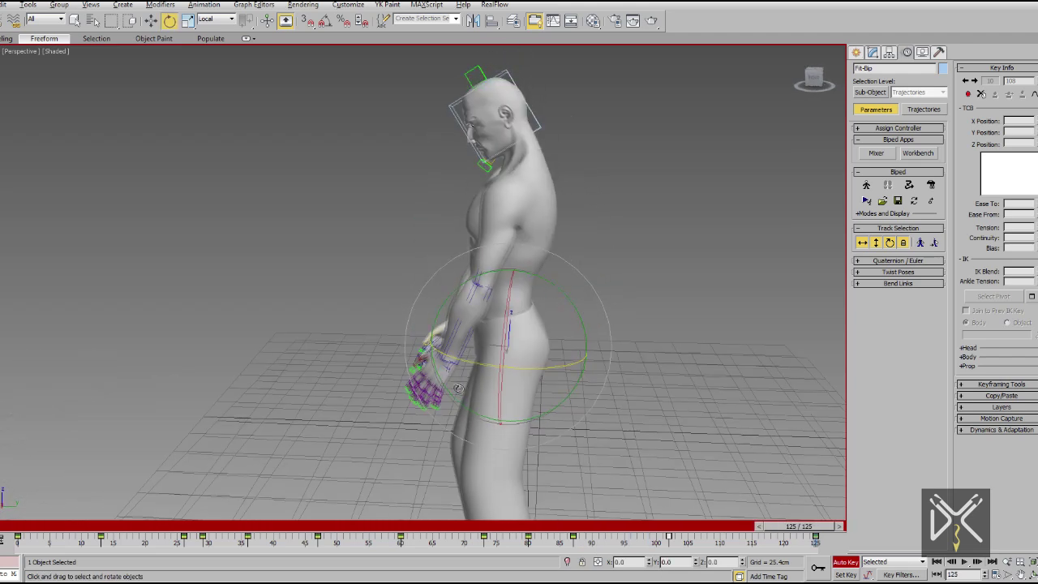
pyautogui.keyDown('alt'); pyautogui.moveTo(572, 121); pyautogui.dragTo(603, 247, button='middle'); pyautogui.keyUp('alt')
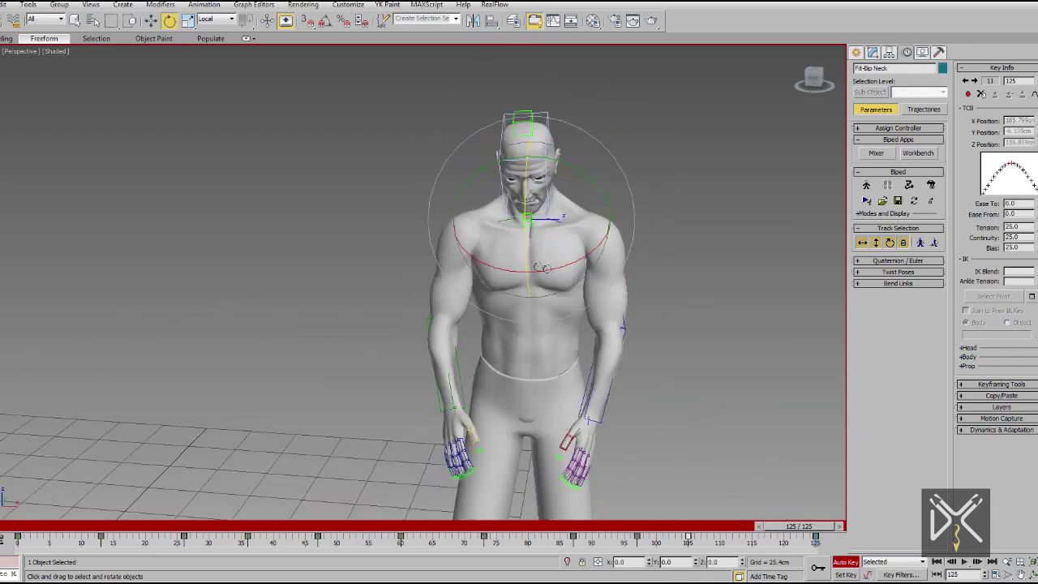
pyautogui.moveTo(777, 528)
pyautogui.mouseDown()
pyautogui.moveTo(653, 493)
pyautogui.moveTo(516, 511)
pyautogui.moveTo(626, 521)
pyautogui.moveTo(578, 542)
pyautogui.mouseUp()
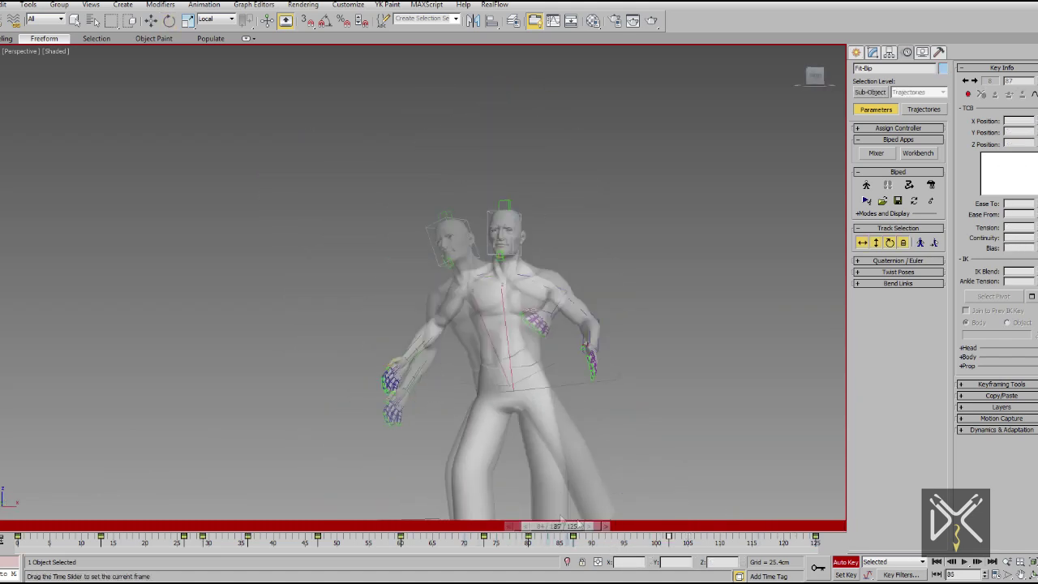
# - Play and stop the flip animation twice, then select the whole biped
pyautogui.click(965, 562)
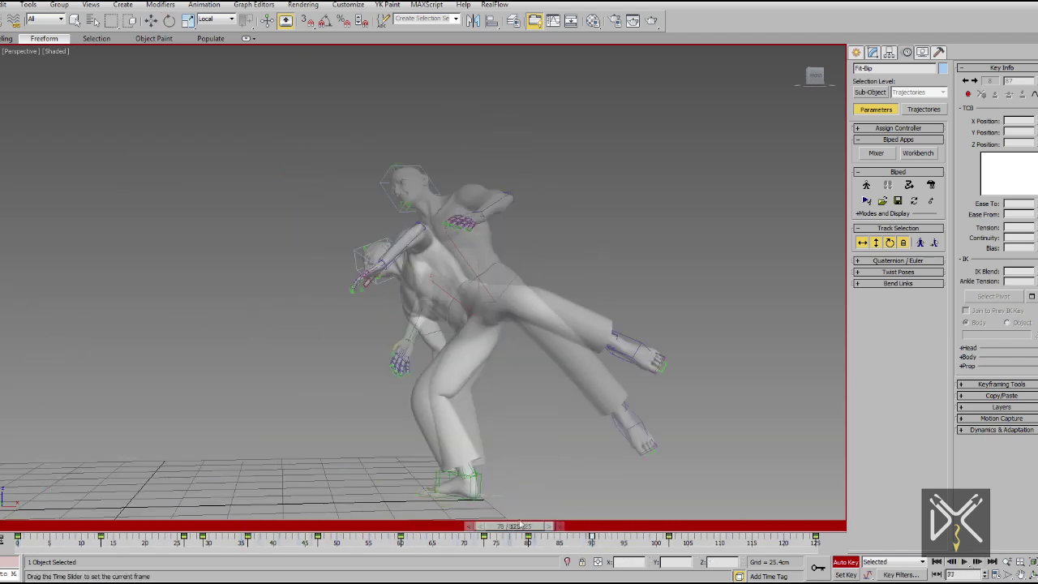
pyautogui.click(672, 527)
pyautogui.click(965, 562)
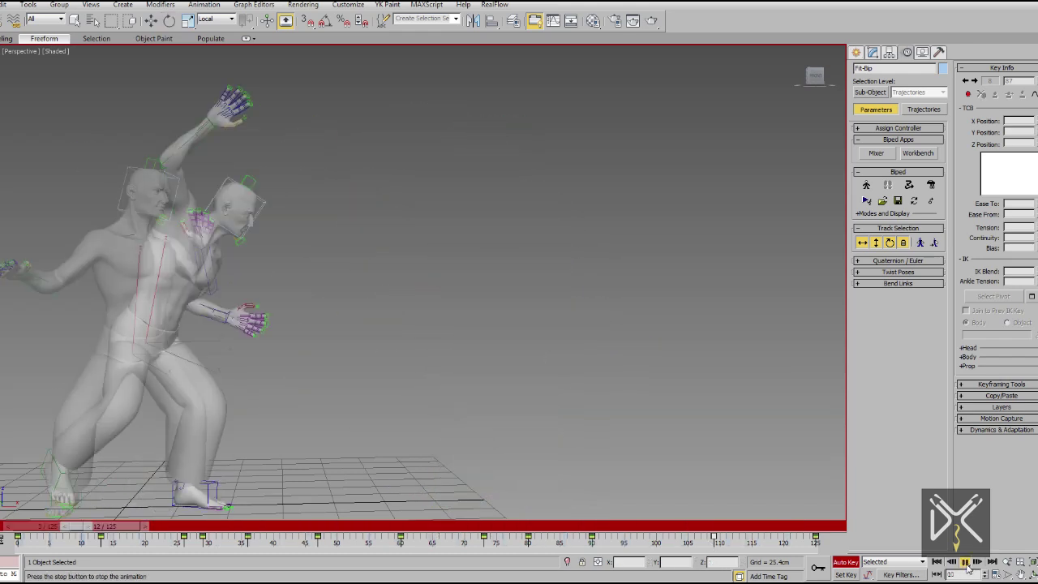
pyautogui.click(966, 561)
pyautogui.hotkey('ctrl', 'a')
pyautogui.keyDown('ctrl'); pyautogui.keyDown('alt'); pyautogui.moveTo(698, 539); pyautogui.dragTo(665, 558, button='right'); pyautogui.keyUp('alt'); pyautogui.keyUp('ctrl')
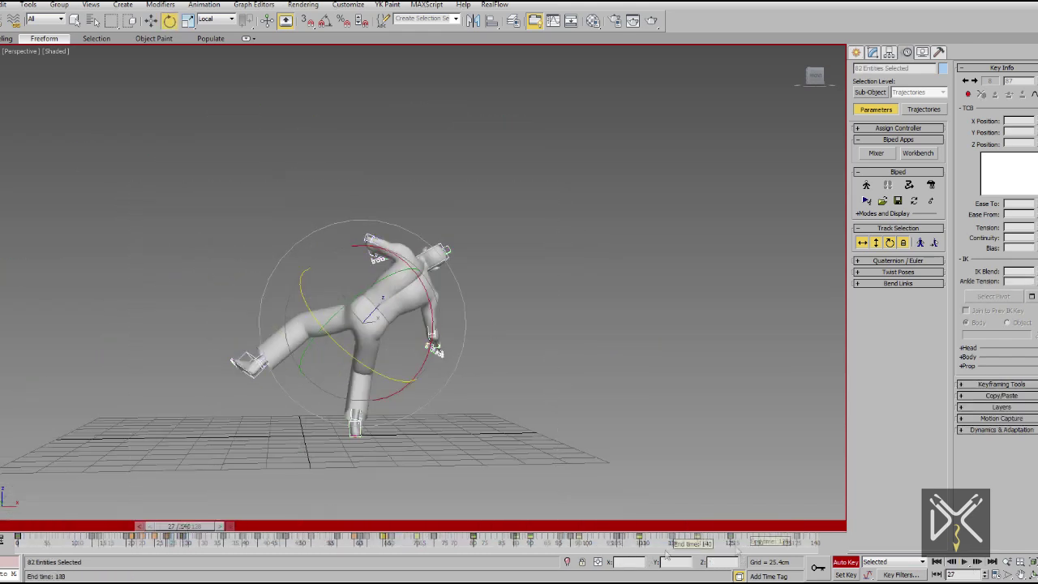
pyautogui.click(965, 561)
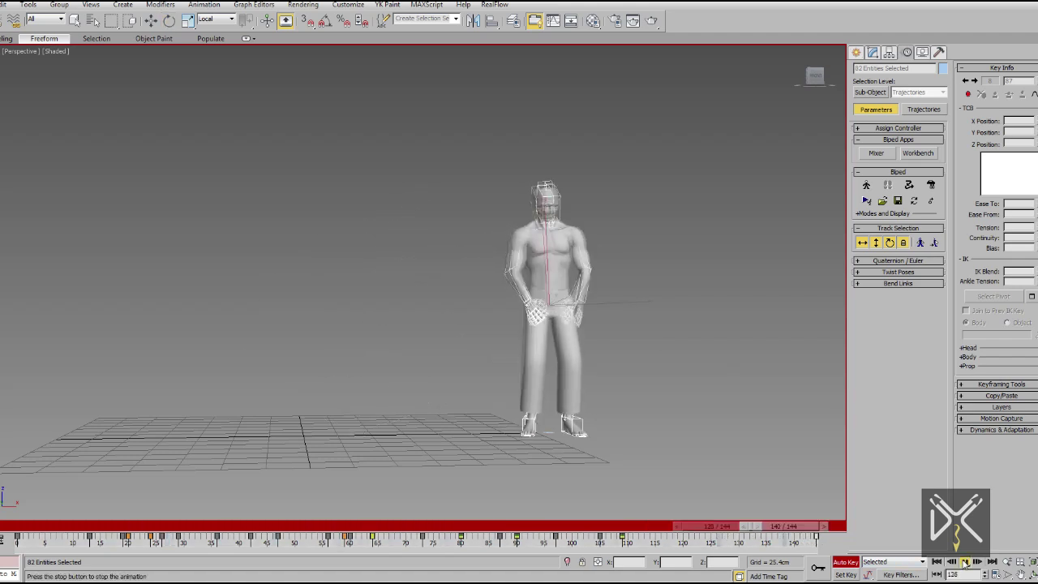
pyautogui.moveTo(706, 525)
pyautogui.mouseDown()
pyautogui.moveTo(484, 525)
pyautogui.moveTo(635, 526)
pyautogui.mouseUp()
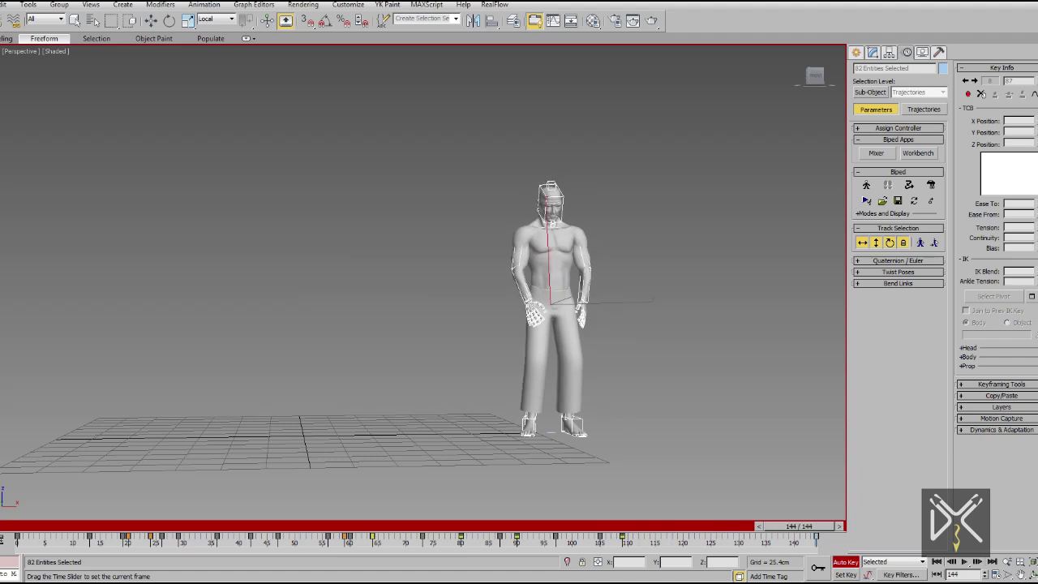
pyautogui.press('e')
pyautogui.scroll(3, 552, 308)
pyautogui.moveTo(508, 471); pyautogui.dragTo(452, 499, button='middle')
pyautogui.moveTo(604, 526); pyautogui.dragTo(377, 484)
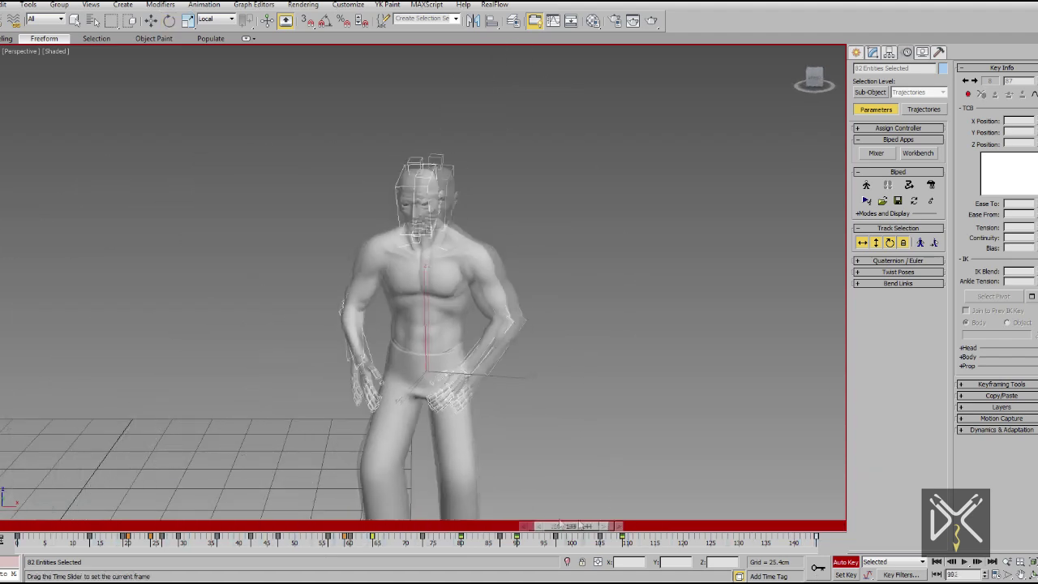
pyautogui.moveTo(377, 485); pyautogui.dragTo(635, 545)
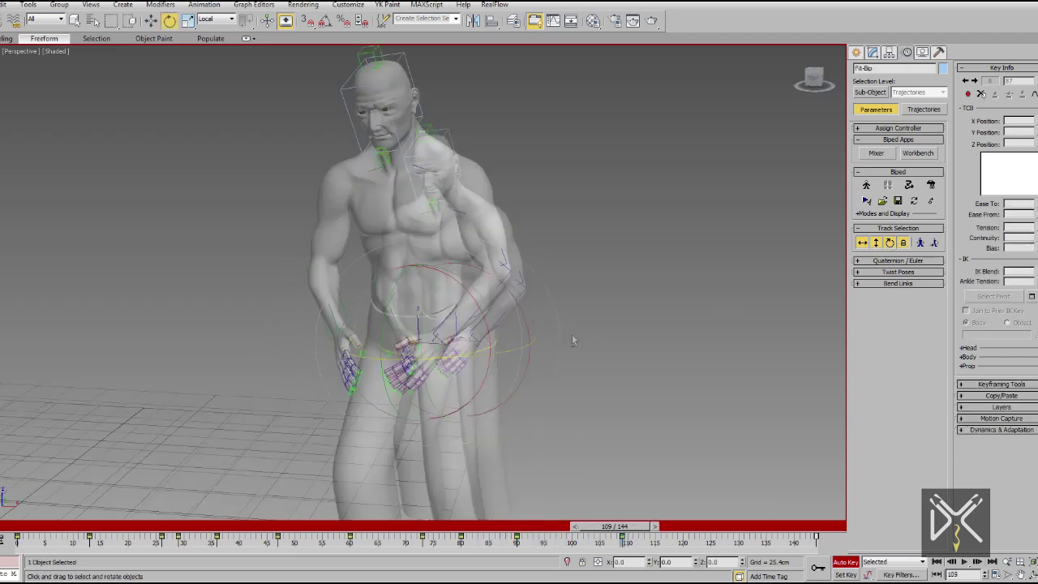
pyautogui.moveTo(615, 527); pyautogui.dragTo(566, 528)
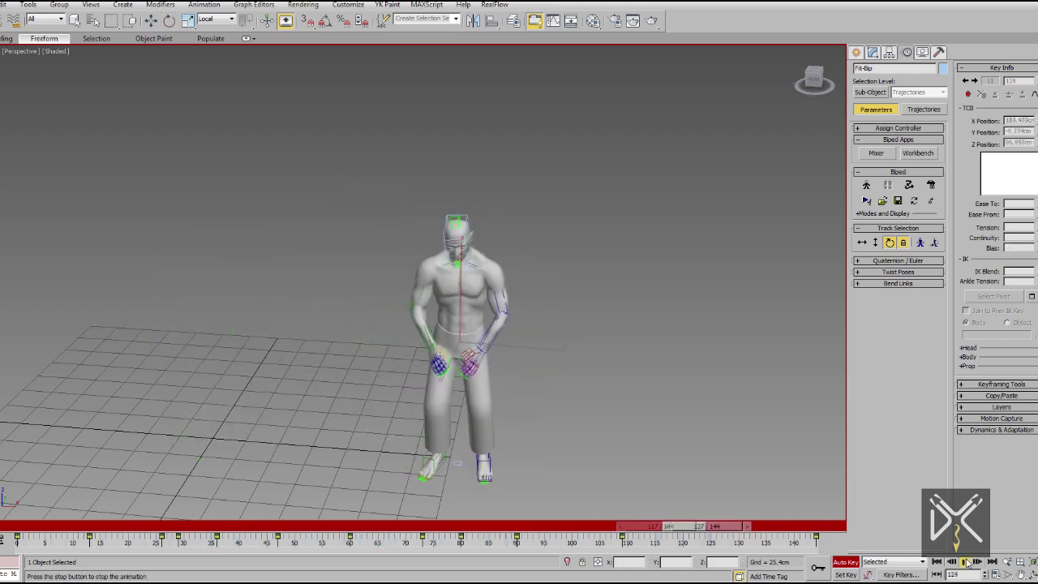
pyautogui.click(967, 562)
pyautogui.press('e')
pyautogui.moveTo(550, 536)
pyautogui.mouseDown()
pyautogui.moveTo(294, 571)
pyautogui.moveTo(273, 486)
pyautogui.moveTo(356, 406)
pyautogui.mouseUp()
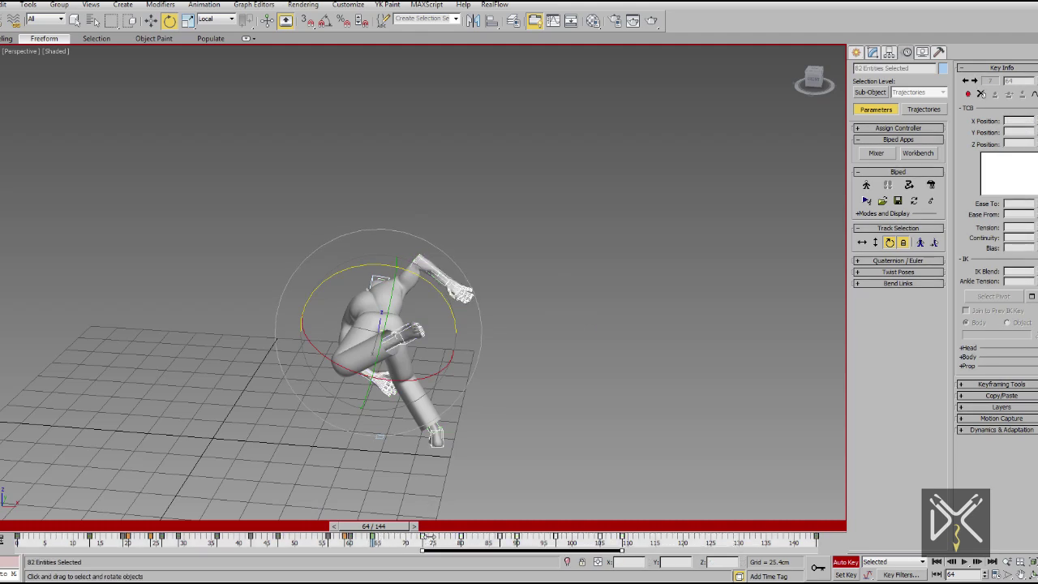
pyautogui.moveTo(446, 542)
pyautogui.mouseDown()
pyautogui.moveTo(523, 558)
pyautogui.moveTo(323, 510)
pyautogui.mouseUp()
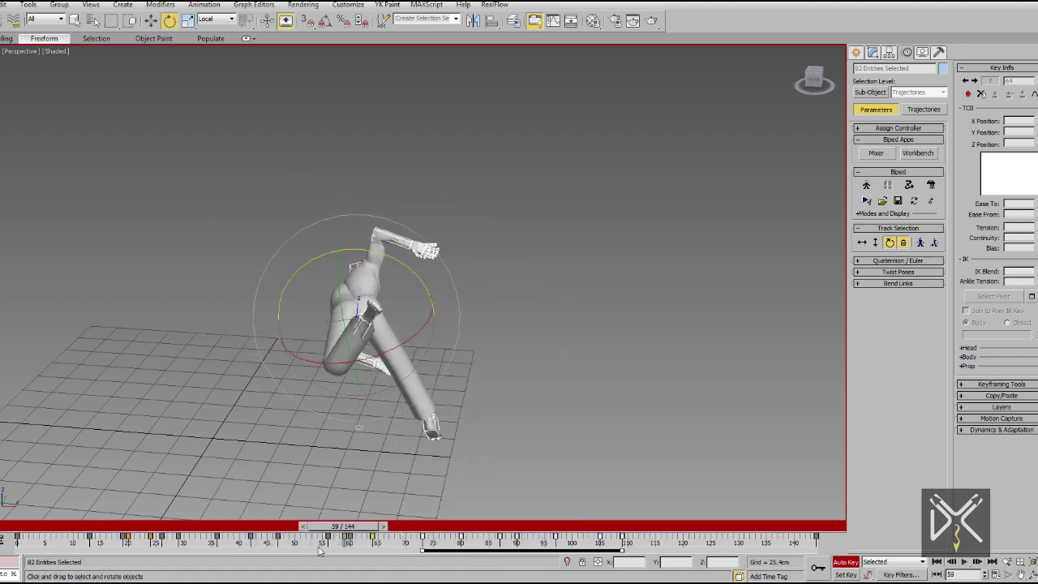
pyautogui.moveTo(349, 527)
pyautogui.mouseDown()
pyautogui.moveTo(554, 542)
pyautogui.moveTo(377, 541)
pyautogui.mouseUp()
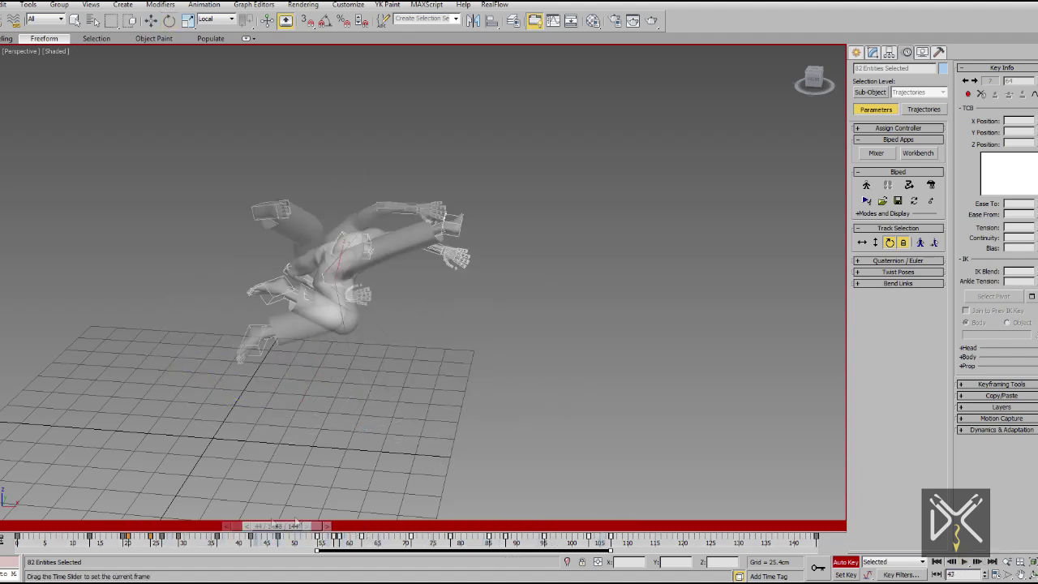
pyautogui.keyDown('alt'); pyautogui.moveTo(404, 428); pyautogui.dragTo(876, 256, button='middle'); pyautogui.keyUp('alt')
pyautogui.moveTo(375, 526)
pyautogui.mouseDown()
pyautogui.moveTo(245, 527)
pyautogui.moveTo(622, 527)
pyautogui.moveTo(503, 520)
pyautogui.mouseUp()
pyautogui.click(965, 562)
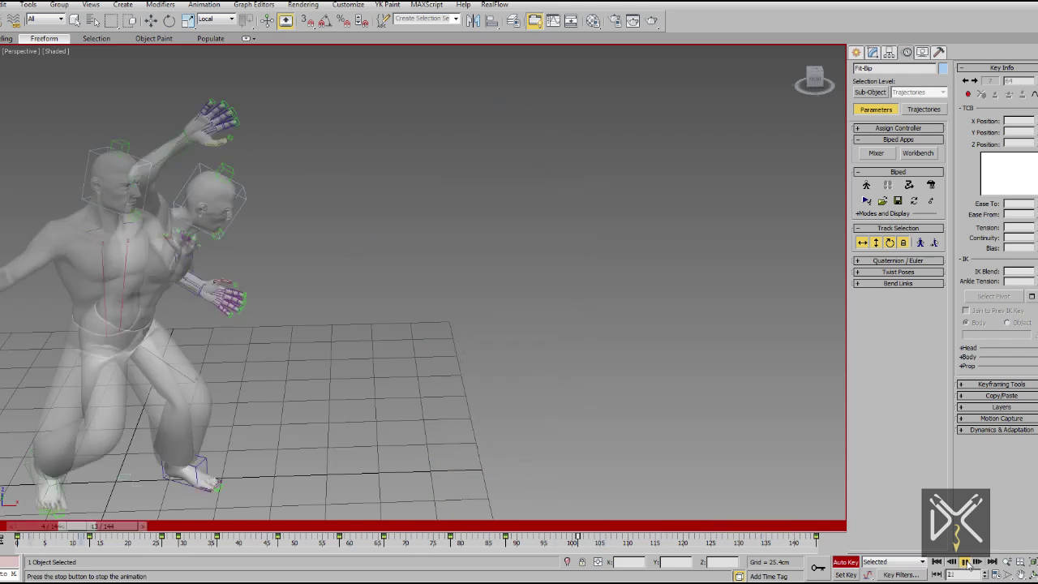
pyautogui.click(966, 561)
pyautogui.moveTo(573, 533)
pyautogui.mouseDown()
pyautogui.moveTo(509, 520)
pyautogui.moveTo(778, 525)
pyautogui.moveTo(523, 510)
pyautogui.mouseUp()
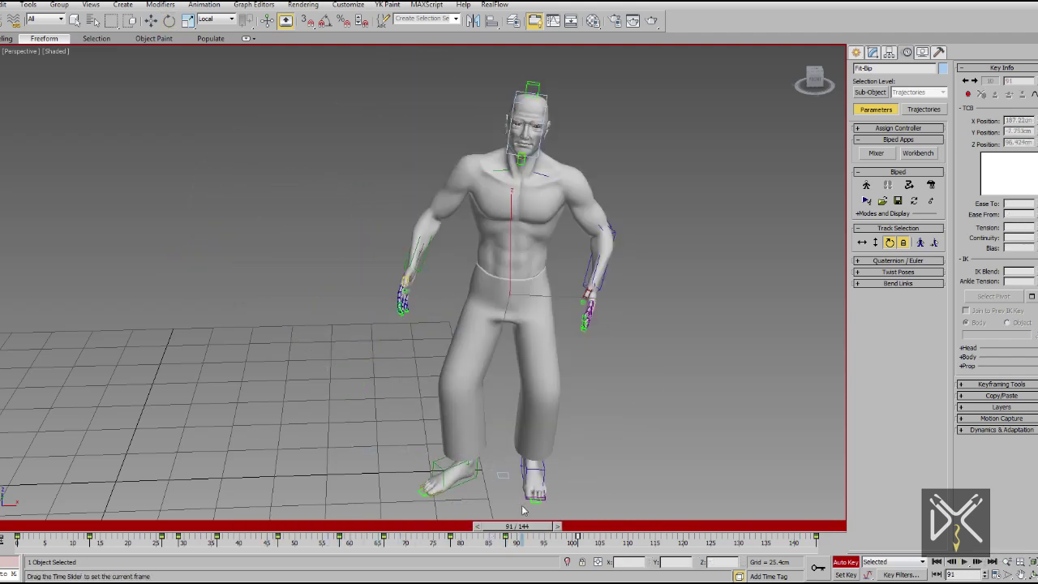
pyautogui.click(965, 562)
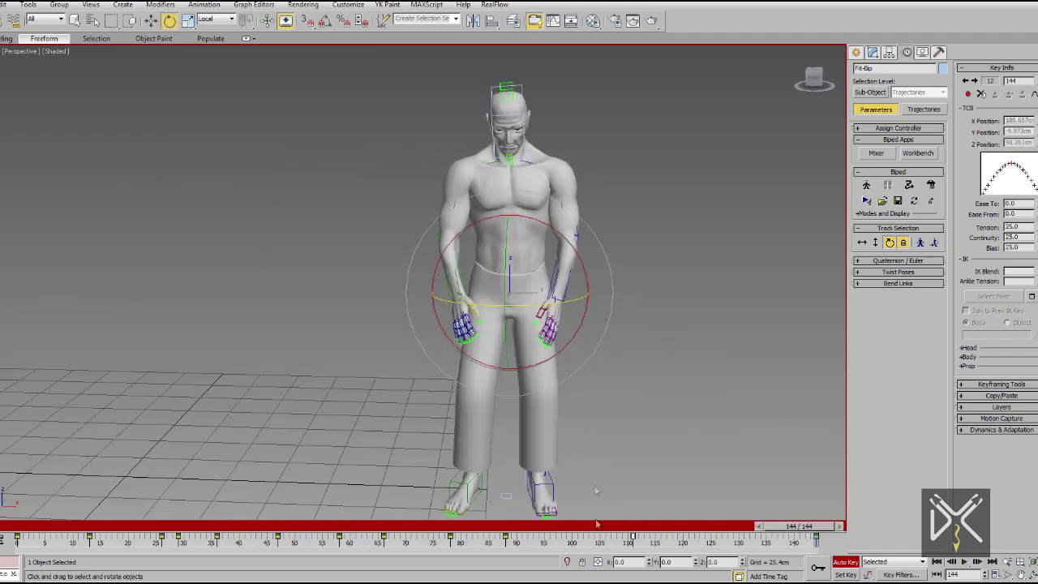
pyautogui.moveTo(799, 526); pyautogui.dragTo(511, 528)
pyautogui.click(966, 562)
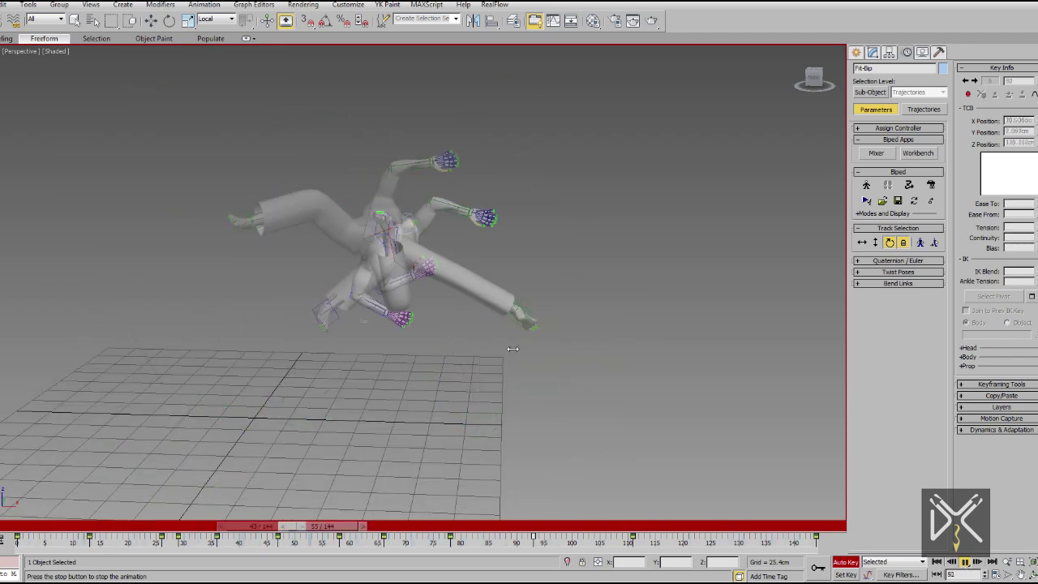
pyautogui.moveTo(722, 527)
pyautogui.mouseDown()
pyautogui.moveTo(479, 527)
pyautogui.moveTo(567, 535)
pyautogui.mouseUp()
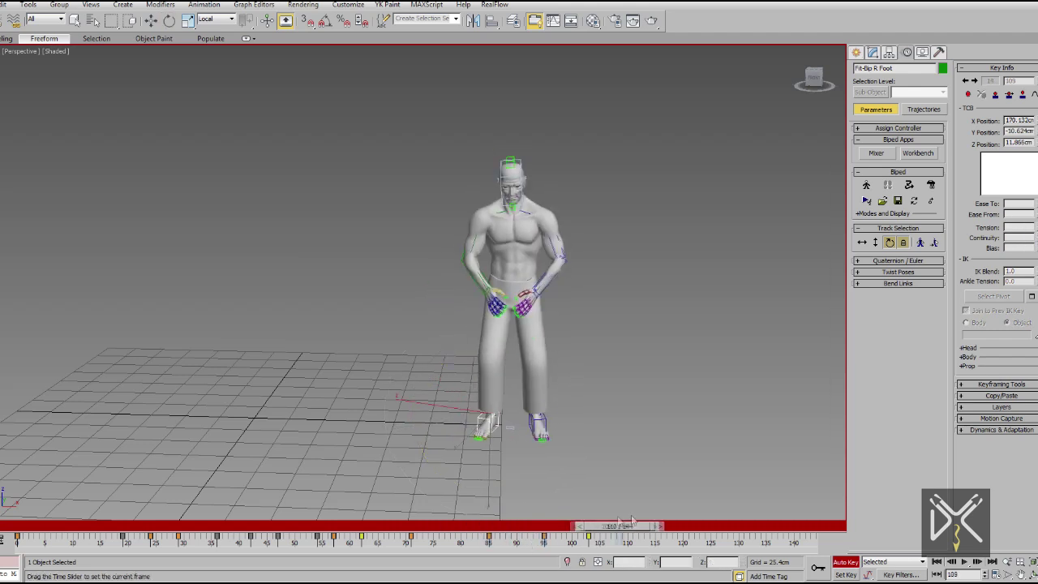
pyautogui.moveTo(584, 527); pyautogui.dragTo(517, 539)
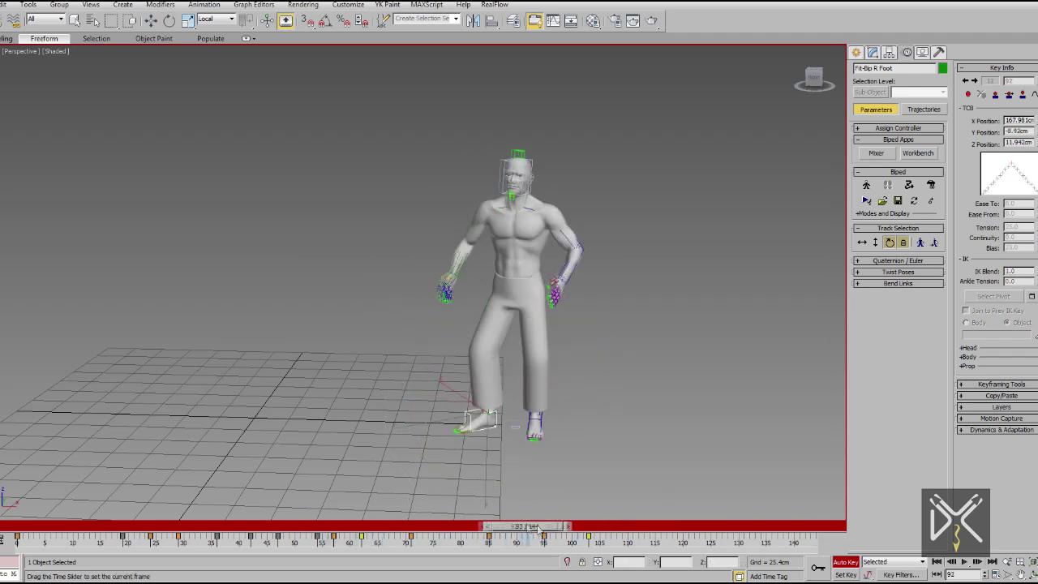
pyautogui.click(964, 562)
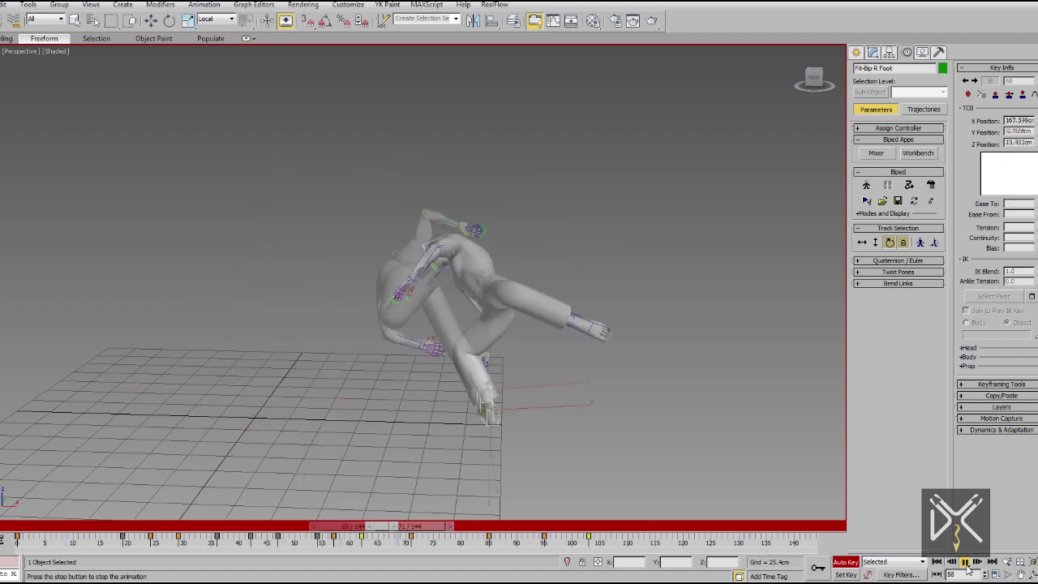
pyautogui.click(965, 562)
pyautogui.press('e')
pyautogui.click(170, 49)
pyautogui.moveTo(583, 357); pyautogui.dragTo(465, 342, button='middle')
pyautogui.moveTo(566, 526)
pyautogui.mouseDown()
pyautogui.moveTo(233, 550)
pyautogui.moveTo(516, 544)
pyautogui.mouseUp()
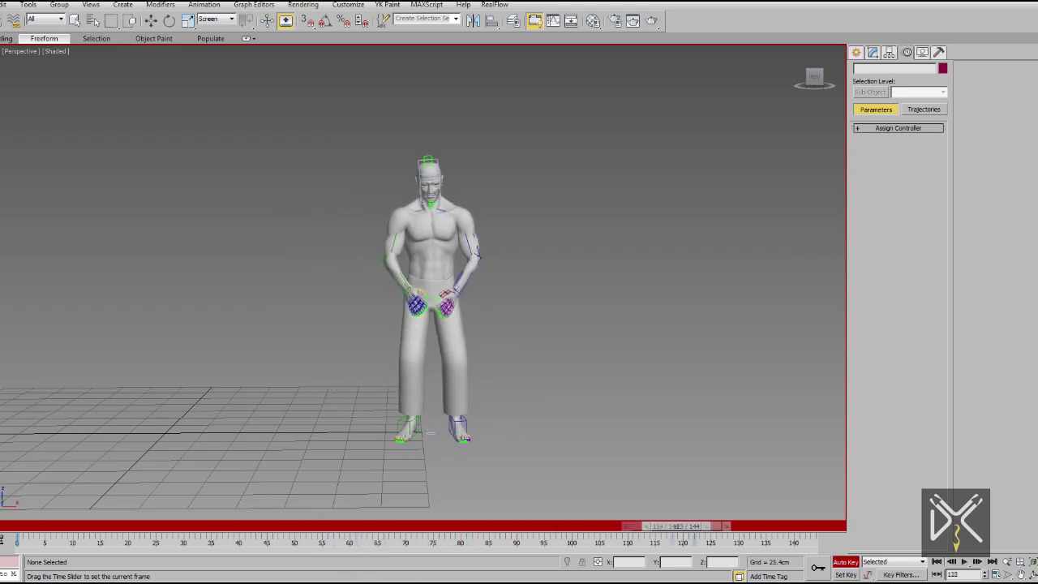
# - Frame the hands in wireframe and select the left hand with its fingers
pyautogui.press('w')
pyautogui.scroll(5, 438, 308)
pyautogui.click(374, 268)
pyautogui.press('F4')
pyautogui.press('F3')
pyautogui.click(616, 320)
pyautogui.keyDown('alt'); pyautogui.moveTo(616, 320); pyautogui.dragTo(448, 322, button='middle'); pyautogui.keyUp('alt')
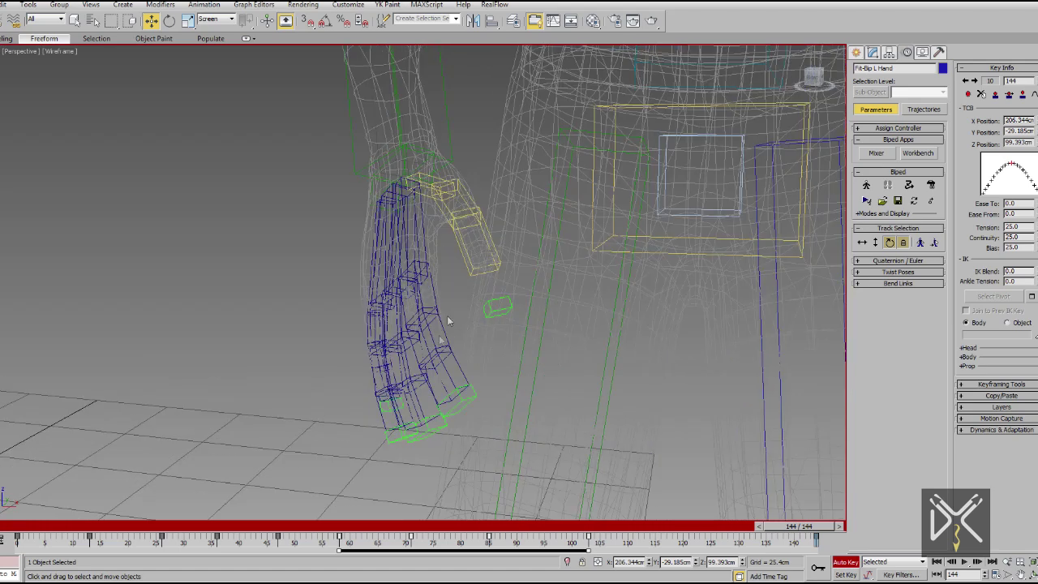
pyautogui.doubleClick(400, 395)
pyautogui.keyDown('alt'); pyautogui.moveTo(348, 398); pyautogui.dragTo(224, 92, button='middle'); pyautogui.keyUp('alt')
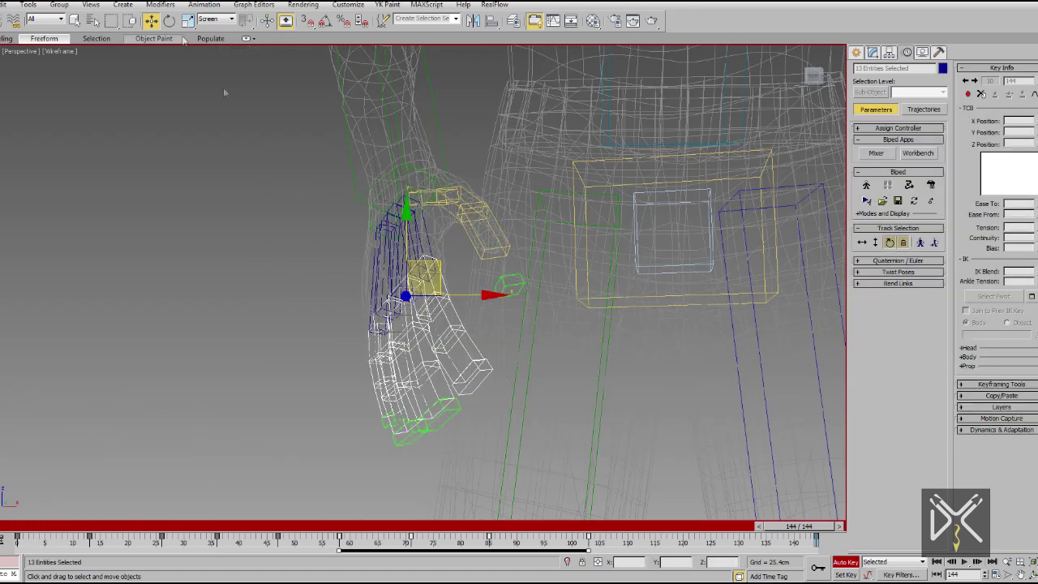
# - At frame 103, select the first right finger joint in shaded view
pyautogui.moveTo(799, 526); pyautogui.dragTo(589, 526)
pyautogui.press('F3')
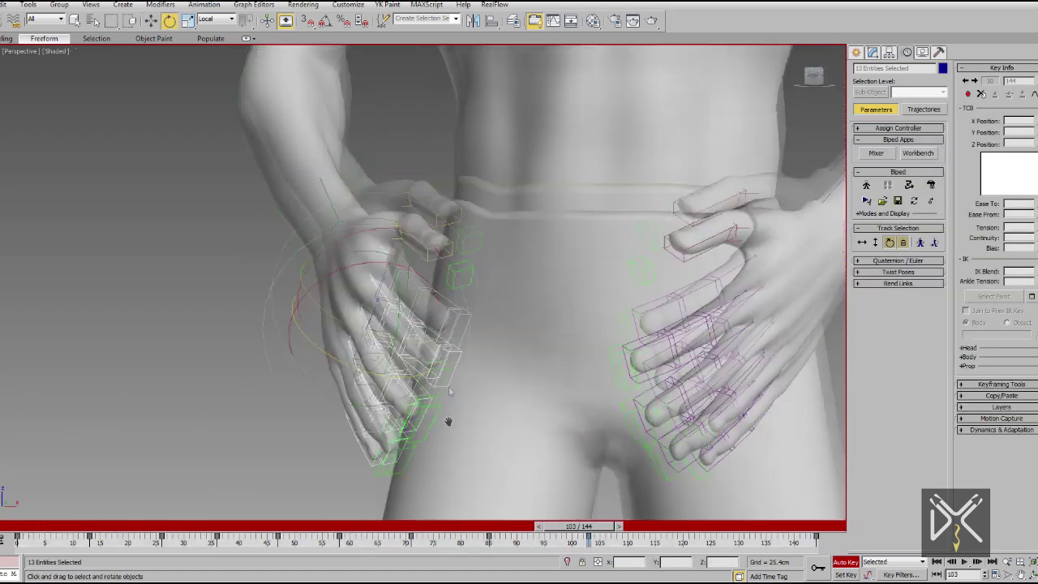
pyautogui.keyDown('alt'); pyautogui.moveTo(448, 417); pyautogui.dragTo(408, 408, button='middle'); pyautogui.keyUp('alt')
pyautogui.moveTo(493, 387)
pyautogui.keyDown('alt'); pyautogui.mouseDown(button='middle')
pyautogui.moveTo(491, 308)
pyautogui.moveTo(466, 394)
pyautogui.moveTo(467, 281)
pyautogui.mouseUp(button='middle'); pyautogui.keyUp('alt')
pyautogui.click(466, 281)
pyautogui.scroll(1, 467, 280)
pyautogui.scroll(4, 479, 308)
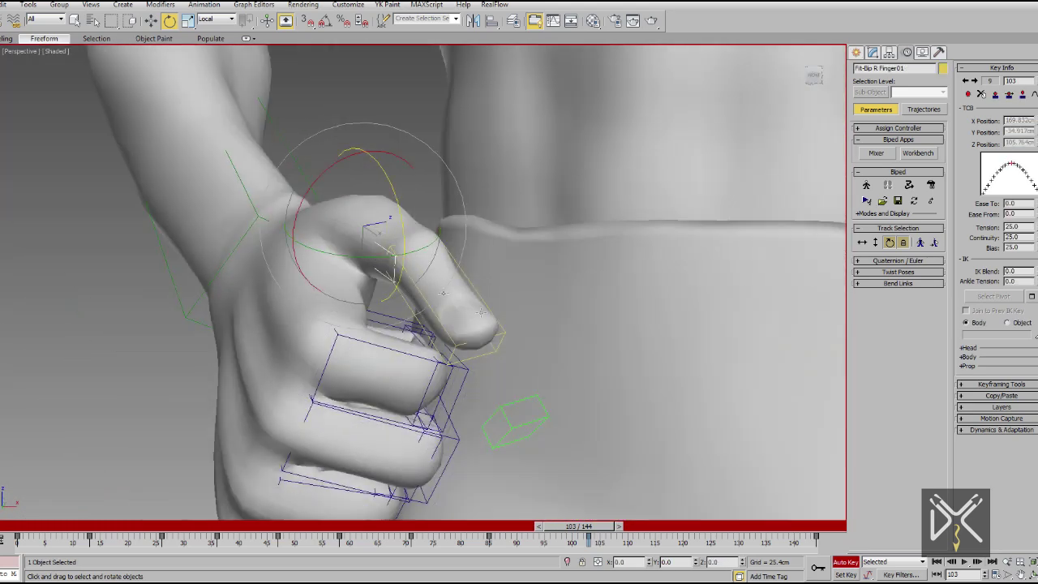
pyautogui.moveTo(424, 227)
pyautogui.keyDown('alt'); pyautogui.mouseDown(button='middle')
pyautogui.moveTo(483, 326)
pyautogui.moveTo(473, 374)
pyautogui.mouseUp(button='middle'); pyautogui.keyUp('alt')
pyautogui.scroll(-5, 502, 314)
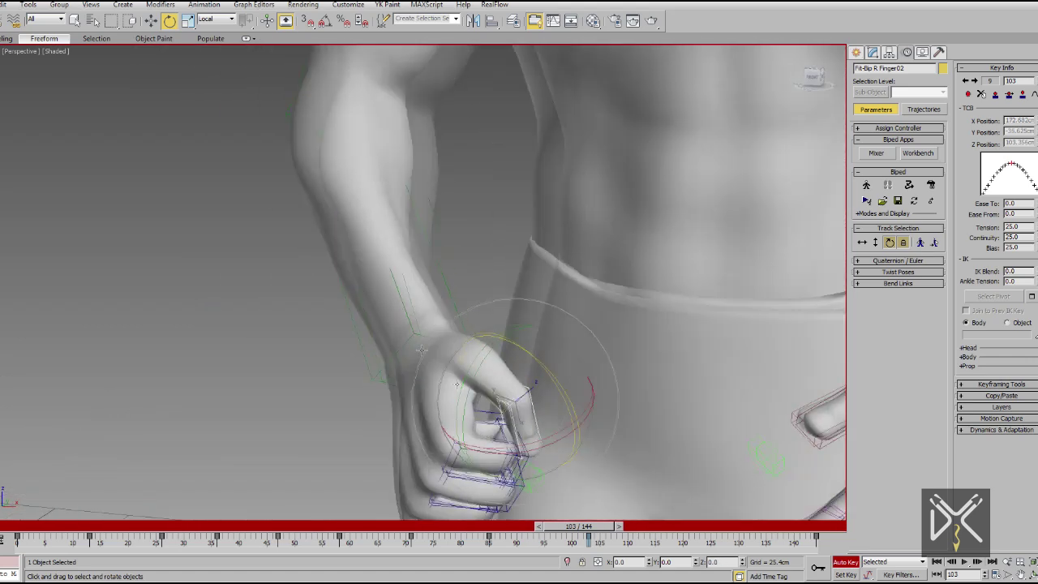
# - Select the right thumb base and next right finger joints, toggling wireframe to see the bones
pyautogui.press('F3')
pyautogui.click(473, 373)
pyautogui.click(463, 352)
pyautogui.press('F3')
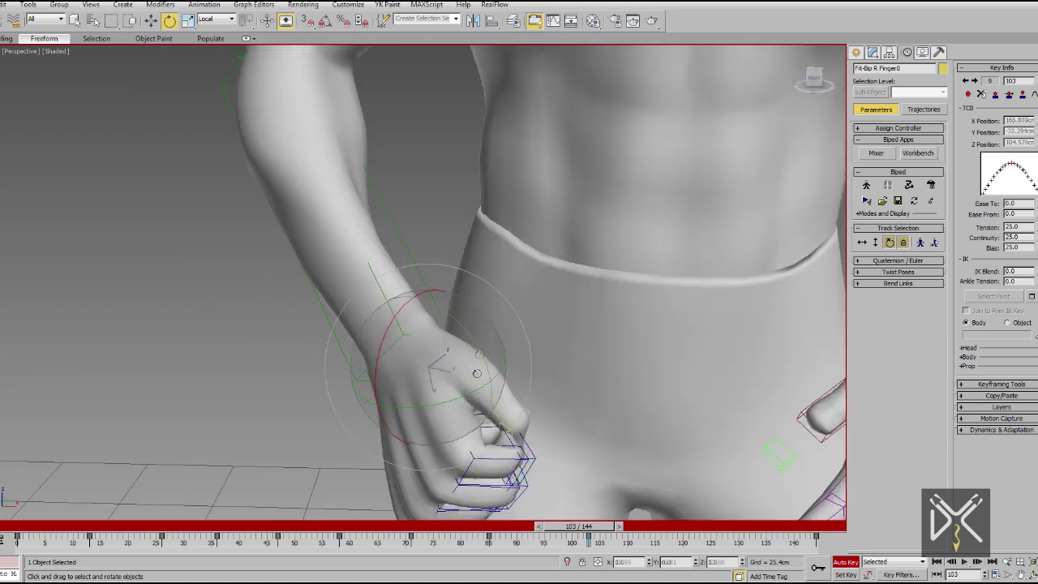
pyautogui.scroll(-4, 479, 408)
pyautogui.keyDown('alt'); pyautogui.moveTo(478, 408); pyautogui.dragTo(403, 349, button='middle'); pyautogui.keyUp('alt')
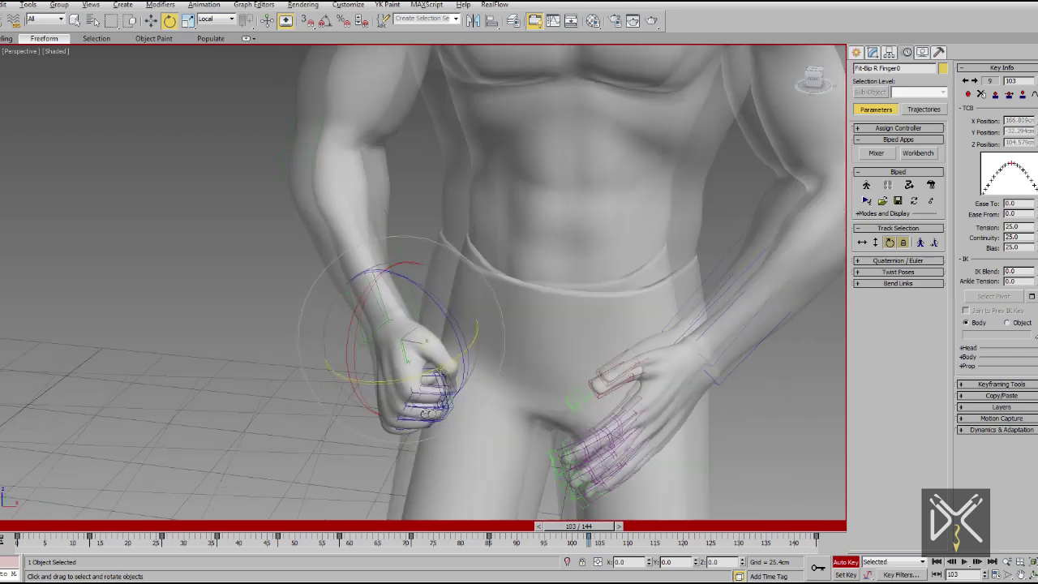
pyautogui.click(403, 349)
pyautogui.press('F3')
pyautogui.click(387, 410)
pyautogui.press('F3')
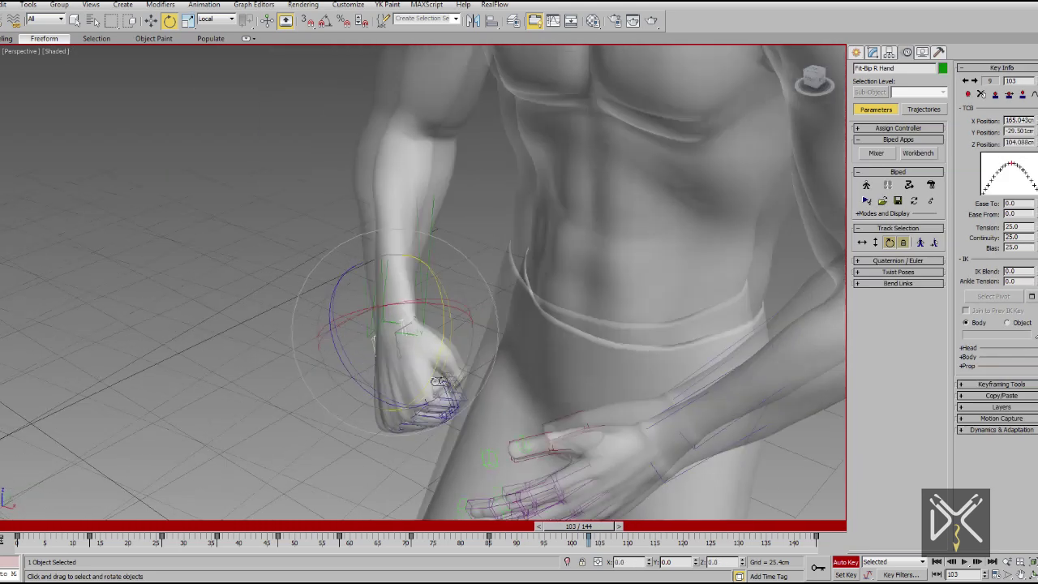
pyautogui.keyDown('alt'); pyautogui.moveTo(457, 316); pyautogui.dragTo(411, 335, button='middle'); pyautogui.keyUp('alt')
# - Copy the clenched right-hand RFing04 posture and check the fists at final frame 144
pyautogui.press('F3')
pyautogui.doubleClick(414, 397)
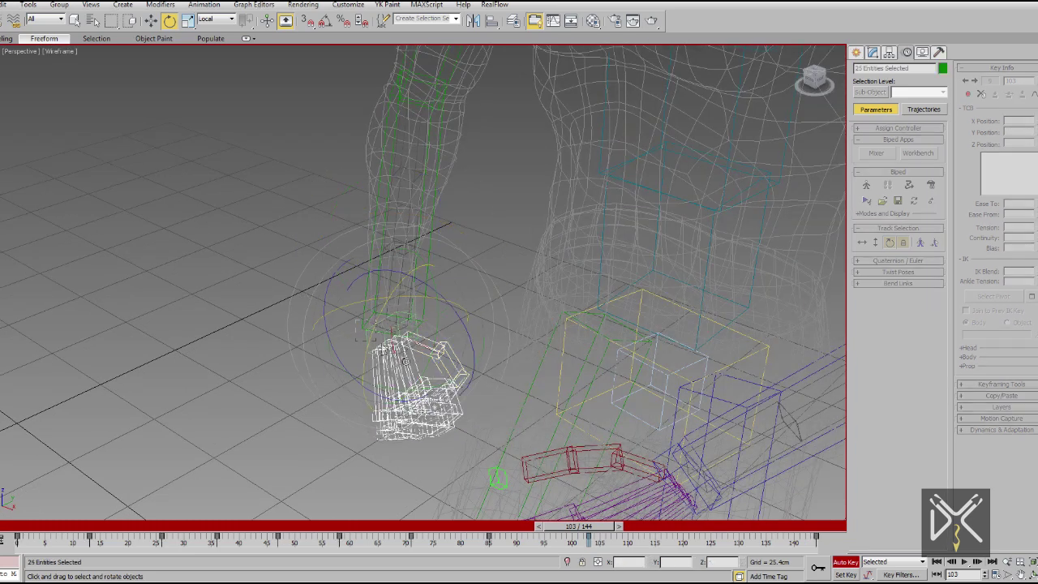
pyautogui.click(1002, 395)
pyautogui.keyDown('alt'); pyautogui.moveTo(568, 341); pyautogui.dragTo(637, 342, button='middle'); pyautogui.keyUp('alt')
pyautogui.hotkey('ctrl', 'z')
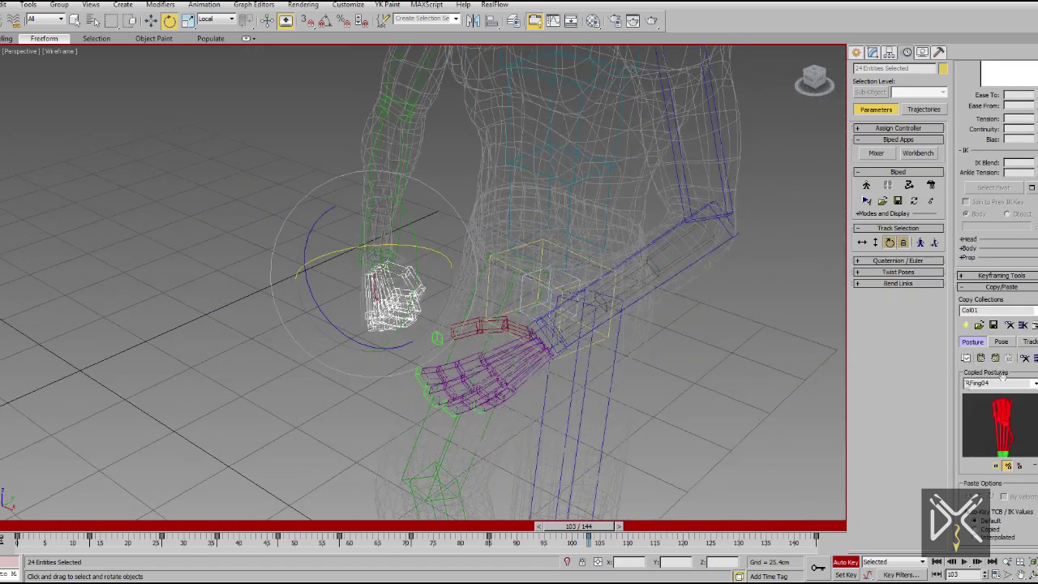
pyautogui.press('End')
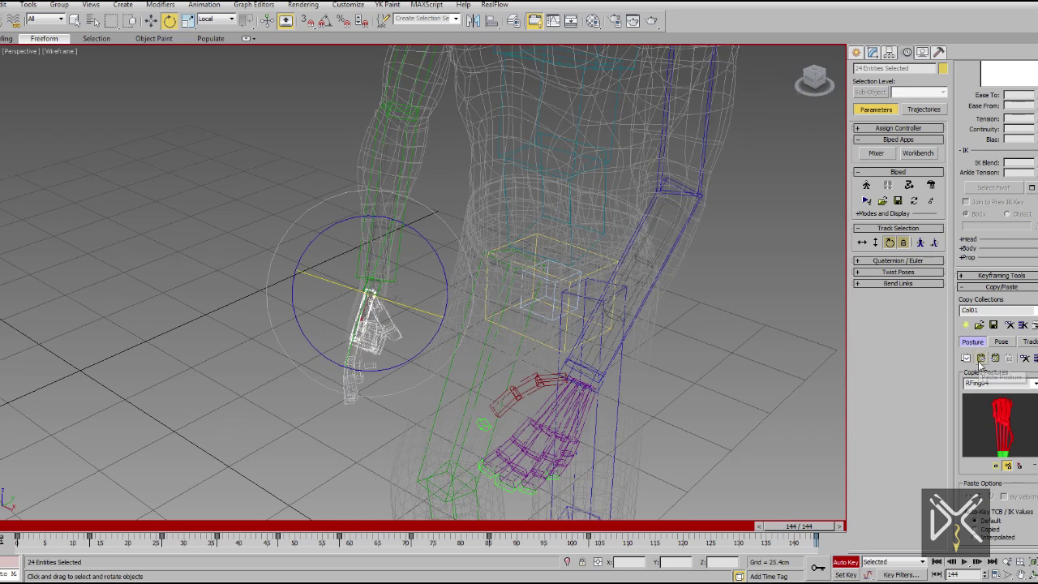
pyautogui.press('F3')
pyautogui.moveTo(801, 526)
pyautogui.mouseDown()
pyautogui.moveTo(485, 498)
pyautogui.moveTo(777, 500)
pyautogui.mouseUp()
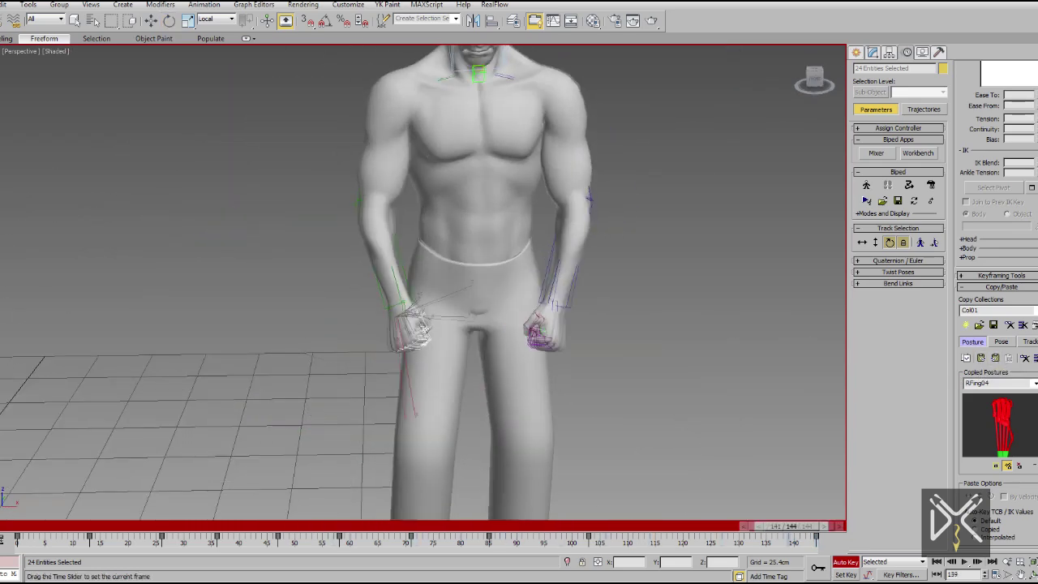
# - Select the head, scrub to the lunge near frame 80, and play to frame 100
pyautogui.click(551, 272)
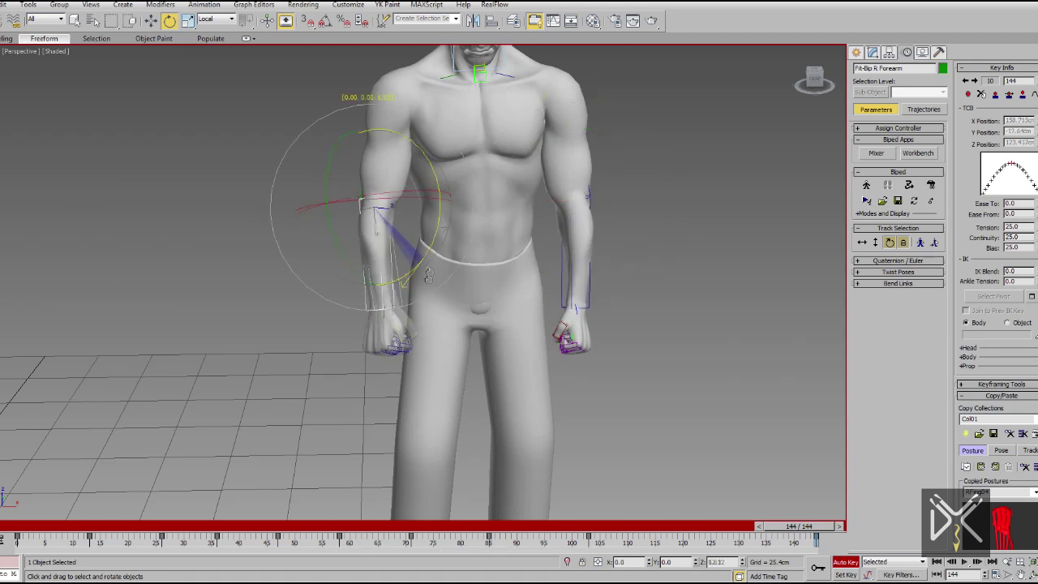
pyautogui.scroll(-2, 429, 275)
pyautogui.click(502, 92)
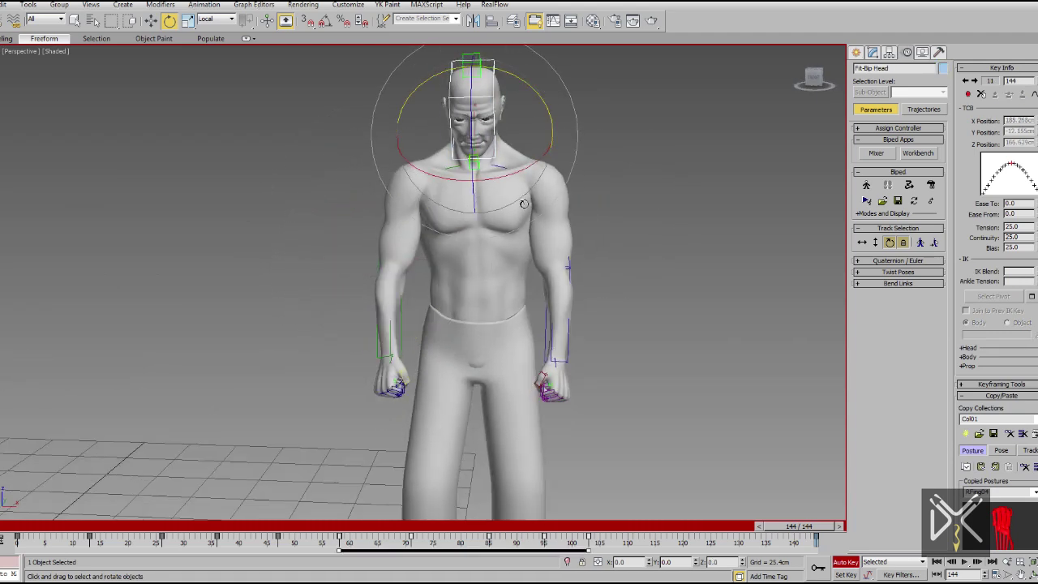
pyautogui.keyDown('alt'); pyautogui.moveTo(525, 203); pyautogui.dragTo(478, 212, button='middle'); pyautogui.keyUp('alt')
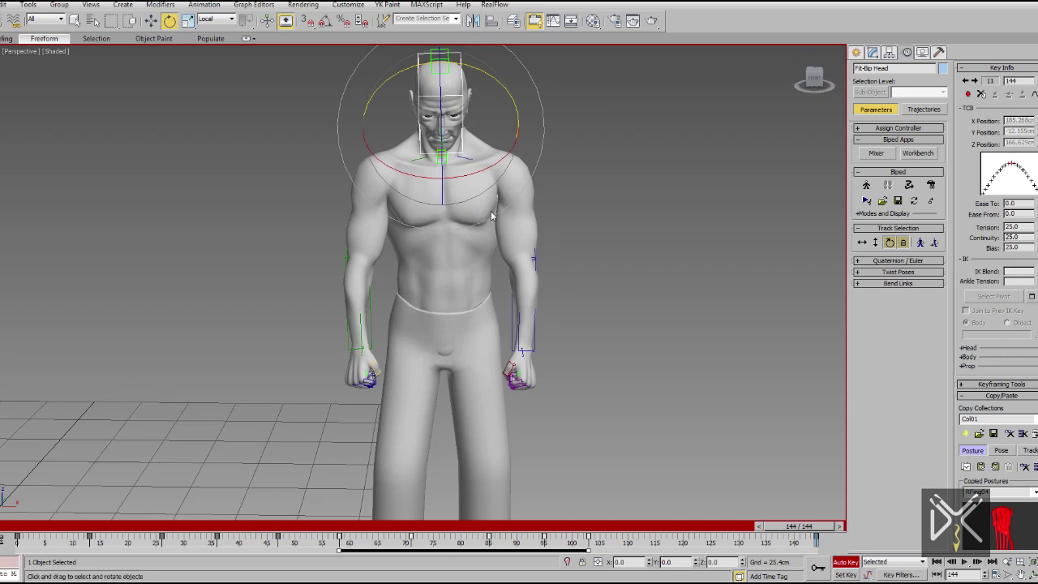
pyautogui.moveTo(797, 526); pyautogui.dragTo(24, 525)
pyautogui.click(966, 562)
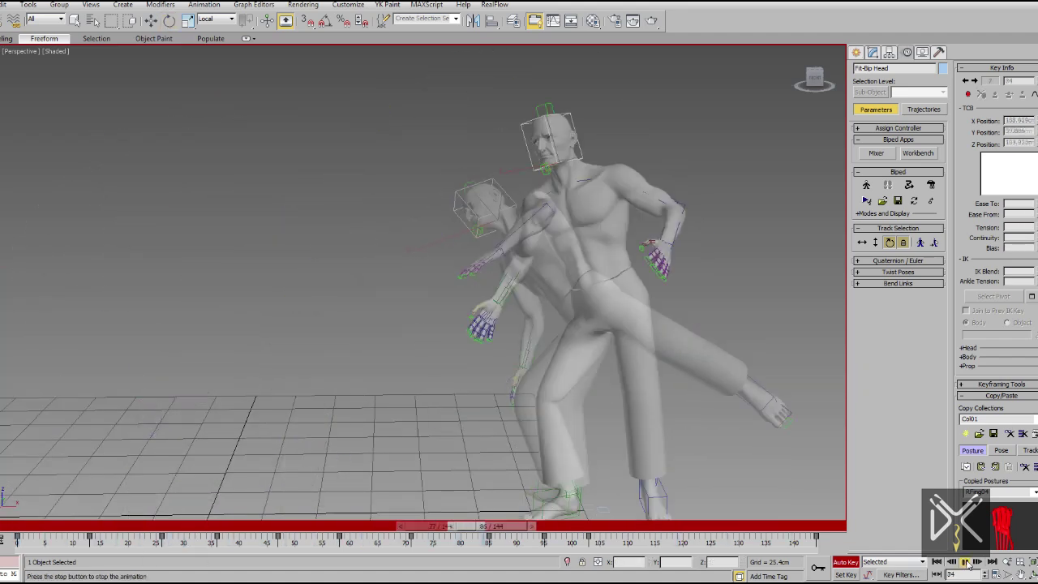
pyautogui.click(965, 561)
# - Play the animation from frame 0, then turn Auto Key off and show the Create panel
pyautogui.press('e')
pyautogui.moveTo(566, 526)
pyautogui.mouseDown()
pyautogui.moveTo(301, 526)
pyautogui.moveTo(199, 541)
pyautogui.mouseUp()
pyautogui.moveTo(355, 420); pyautogui.dragTo(434, 355, button='middle')
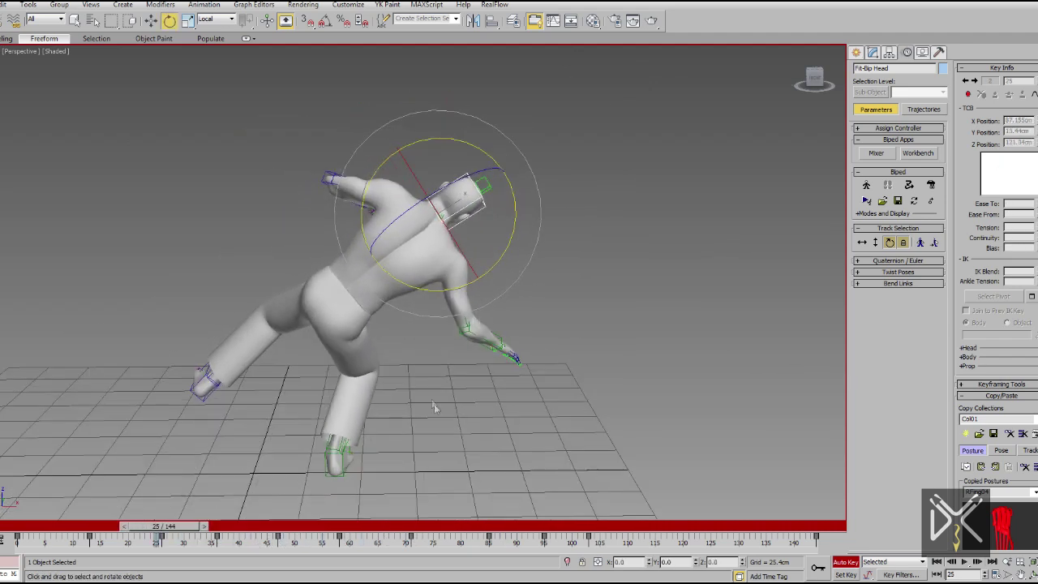
pyautogui.scroll(-3, 430, 421)
pyautogui.click(10, 527)
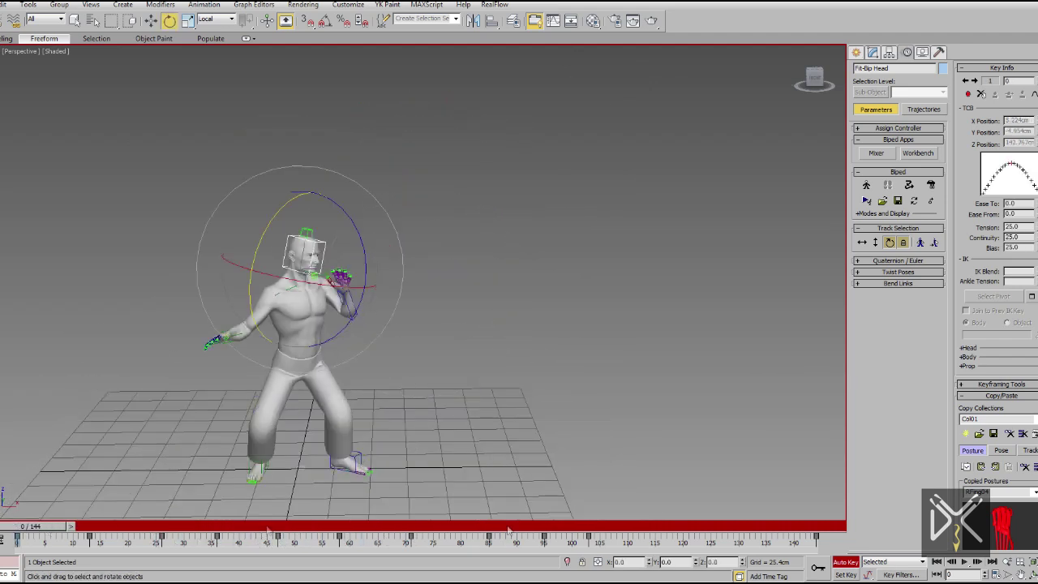
pyautogui.click(966, 562)
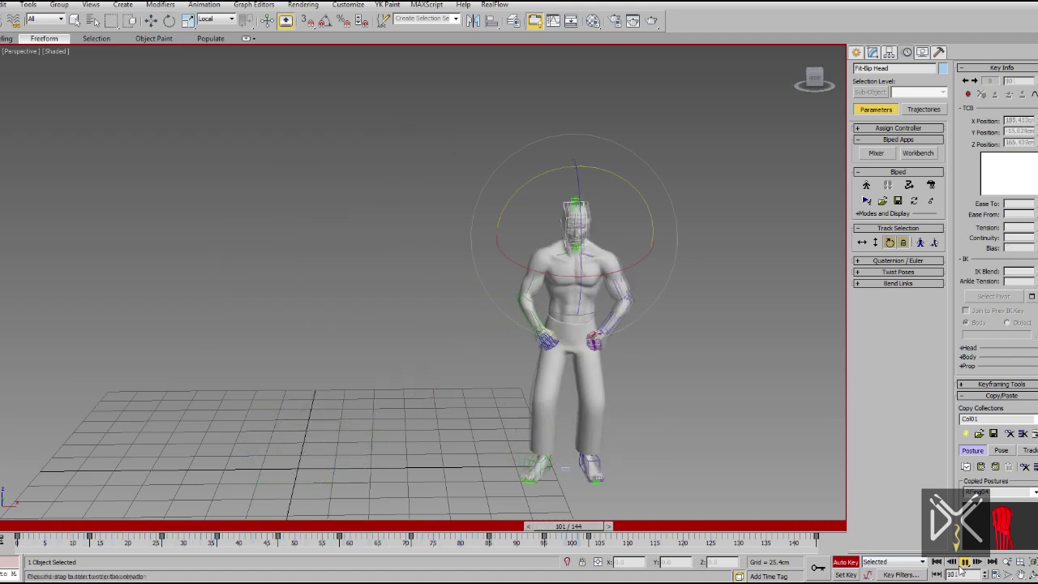
pyautogui.click(844, 563)
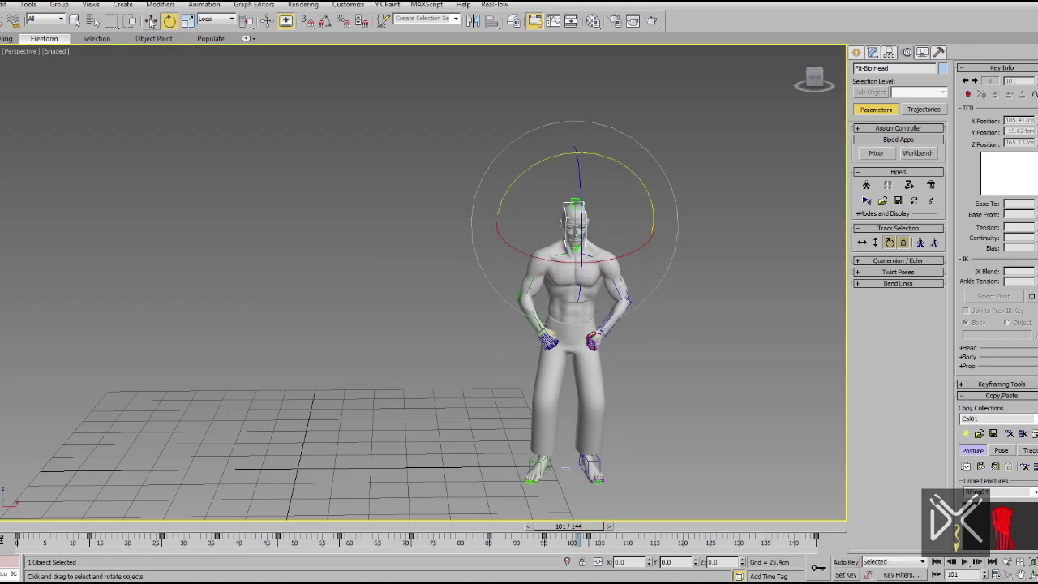
pyautogui.click(857, 52)
# - Scrub to frame 51 and replay the biped's 144-frame flip animation
pyautogui.moveTo(752, 387); pyautogui.dragTo(732, 335, button='middle')
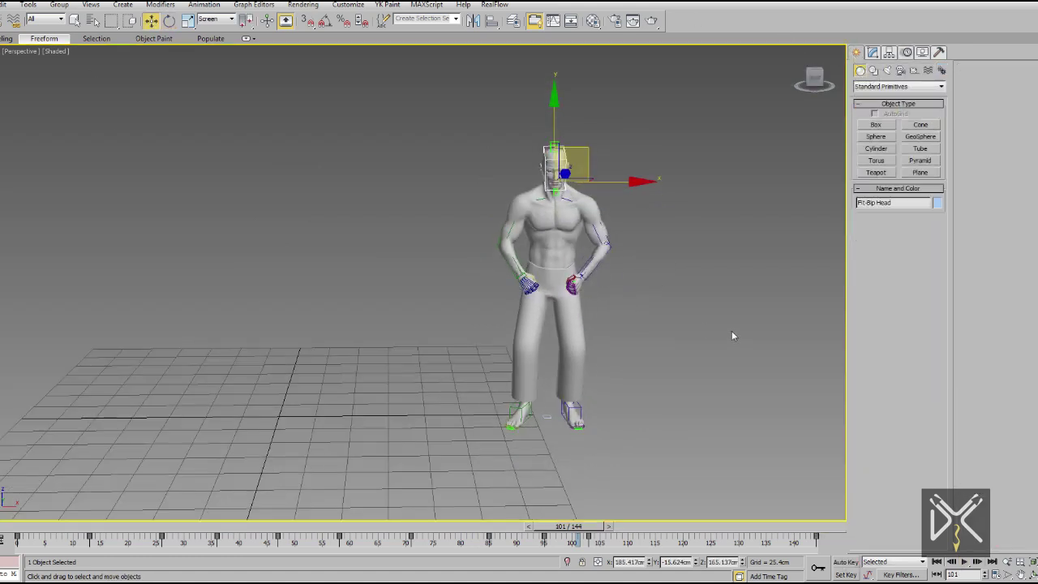
pyautogui.moveTo(568, 525)
pyautogui.mouseDown()
pyautogui.moveTo(276, 515)
pyautogui.moveTo(489, 549)
pyautogui.moveTo(262, 563)
pyautogui.moveTo(244, 542)
pyautogui.moveTo(49, 542)
pyautogui.moveTo(244, 542)
pyautogui.moveTo(405, 575)
pyautogui.moveTo(25, 572)
pyautogui.mouseUp()
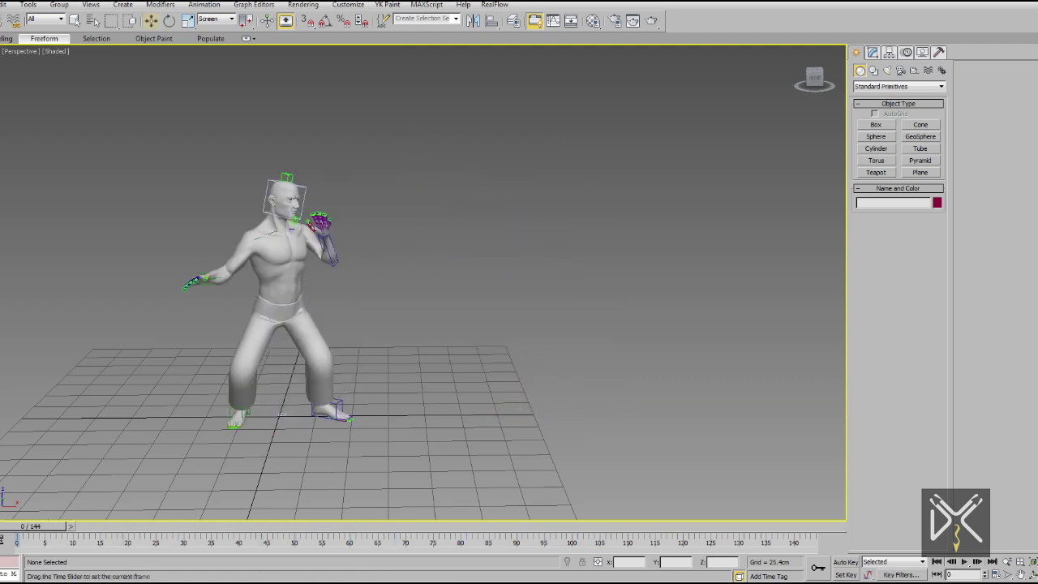
pyautogui.click(963, 564)
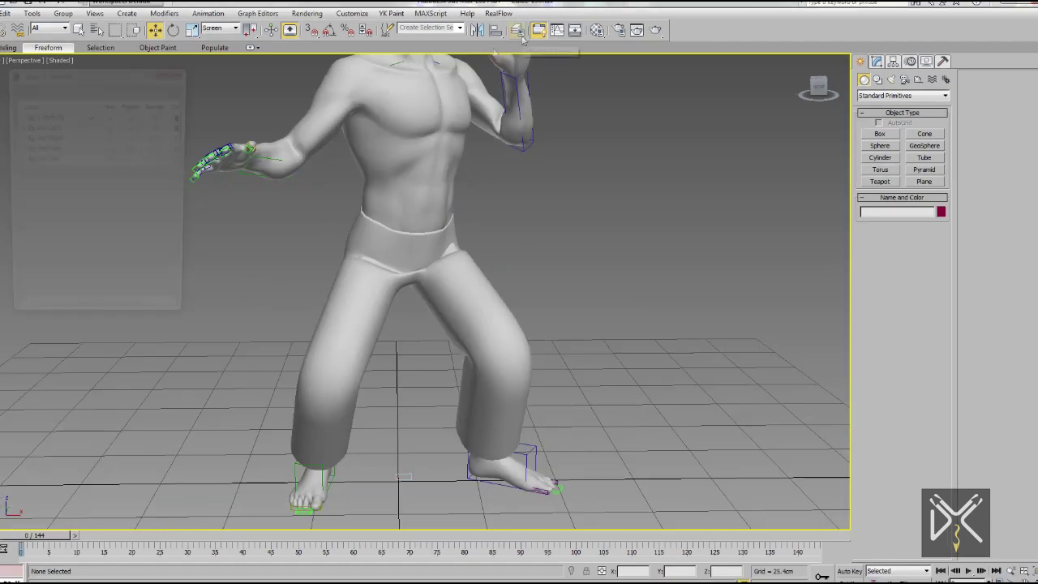
# - Hide the Man Body layer and select the whole biped at frame 51
pyautogui.click(111, 144)
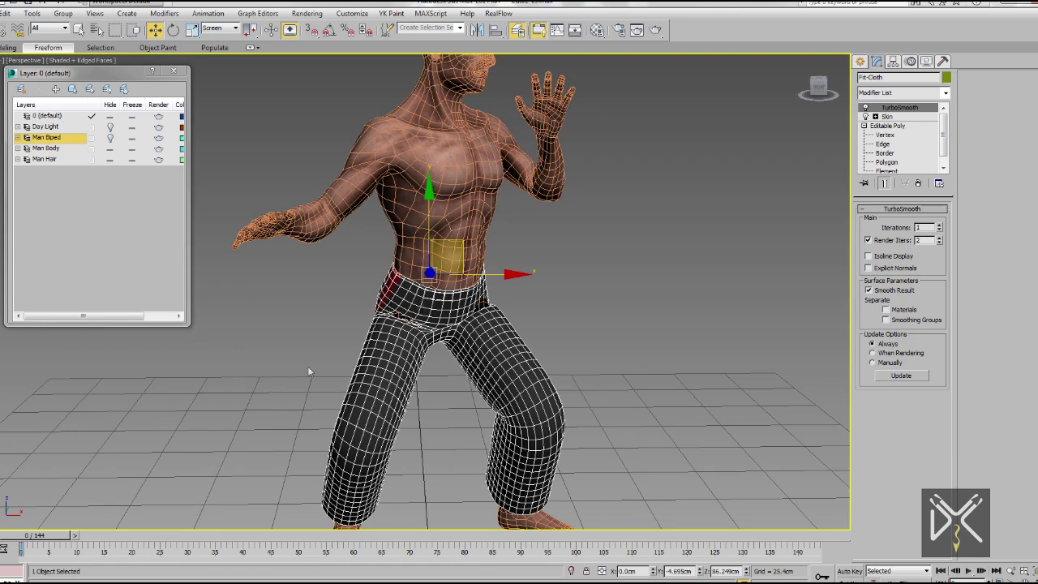
pyautogui.scroll(-3, 307, 371)
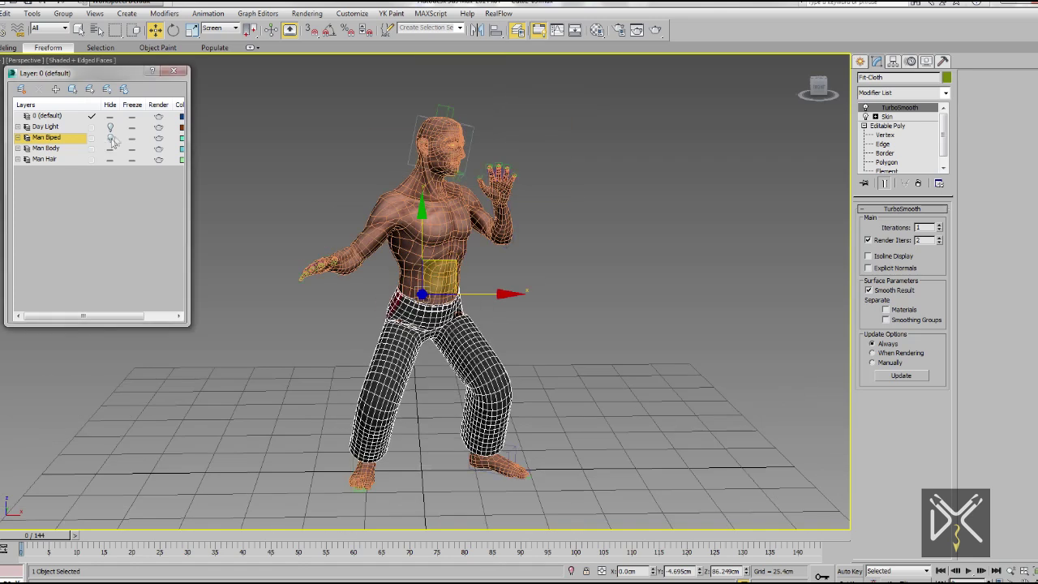
pyautogui.click(111, 148)
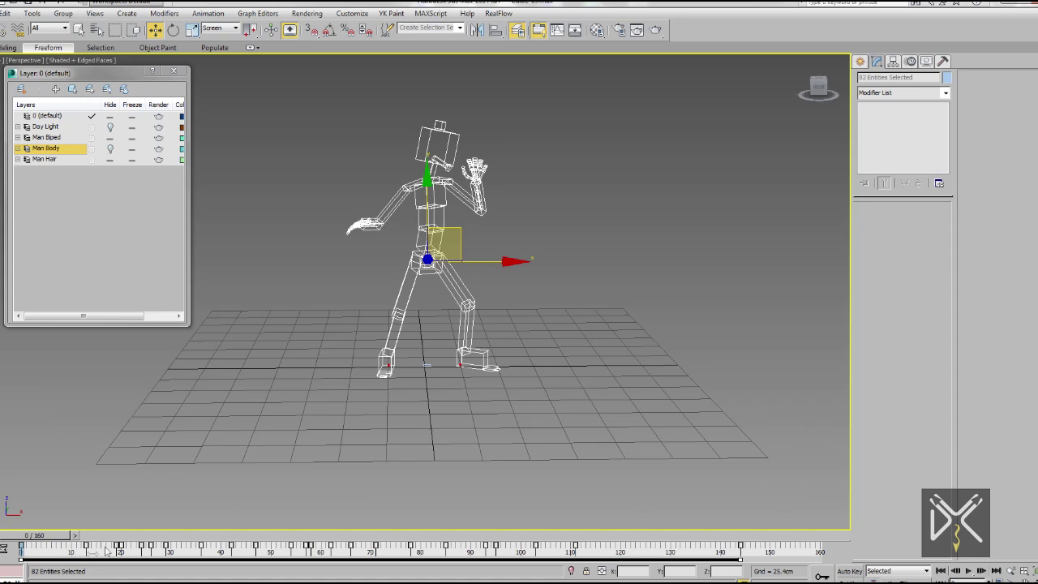
pyautogui.click(533, 388)
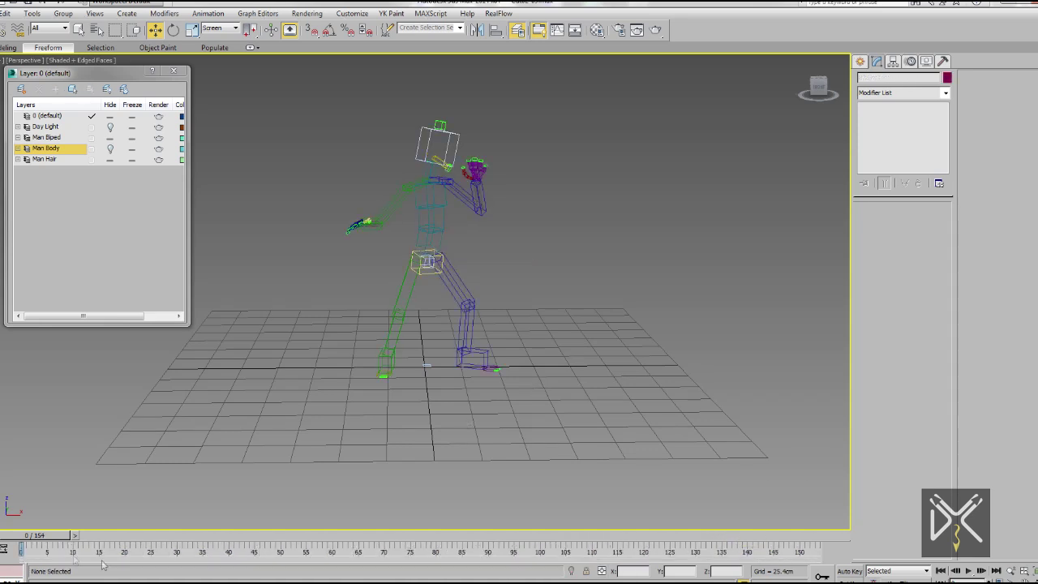
pyautogui.moveTo(46, 536); pyautogui.dragTo(278, 550)
pyautogui.click(112, 149)
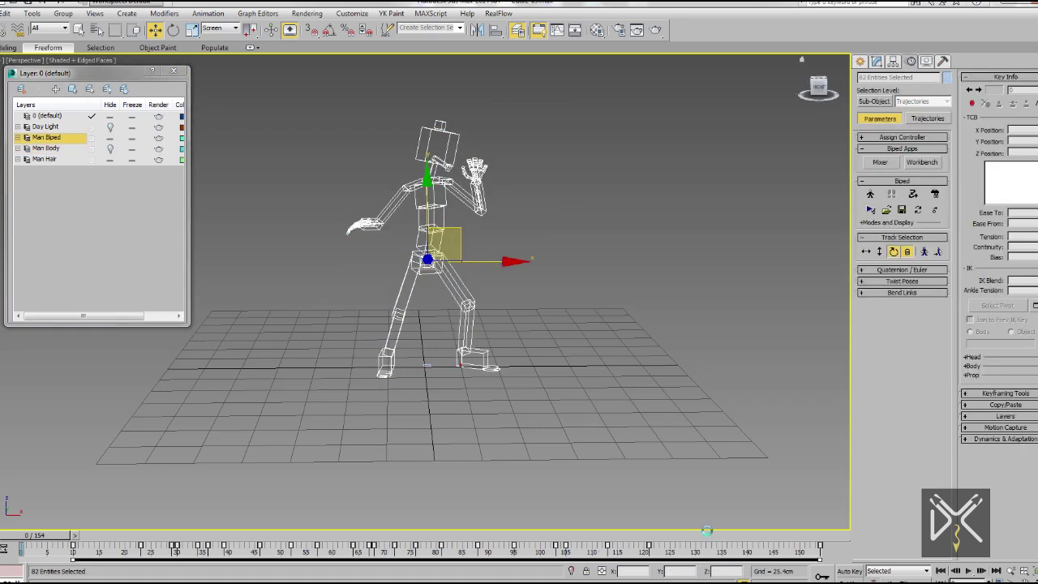
# - Copy the biped's Figure Mode T-pose and, with Auto Key on, key it at frame 0
pyautogui.click(871, 195)
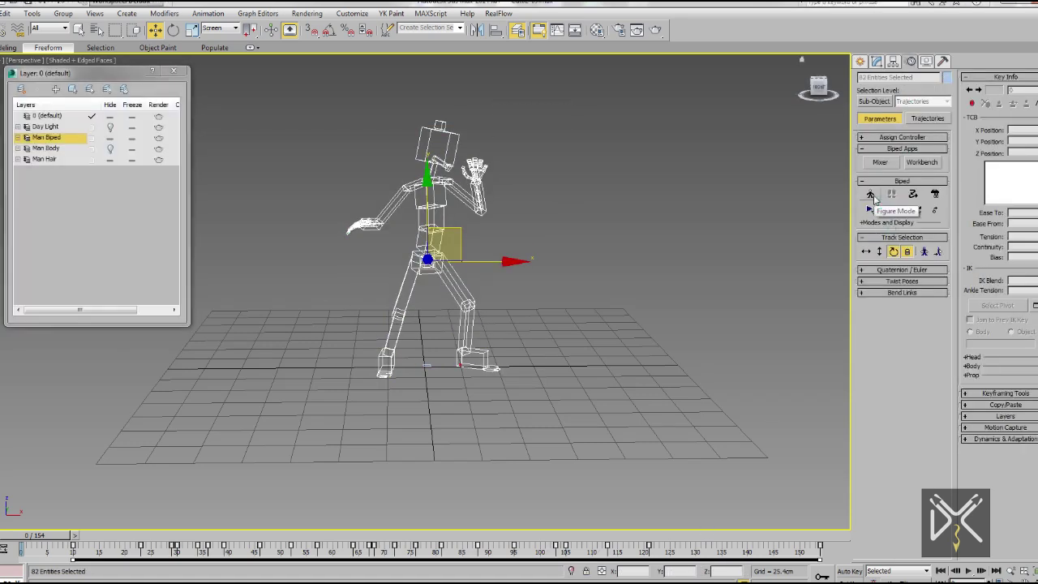
pyautogui.click(880, 252)
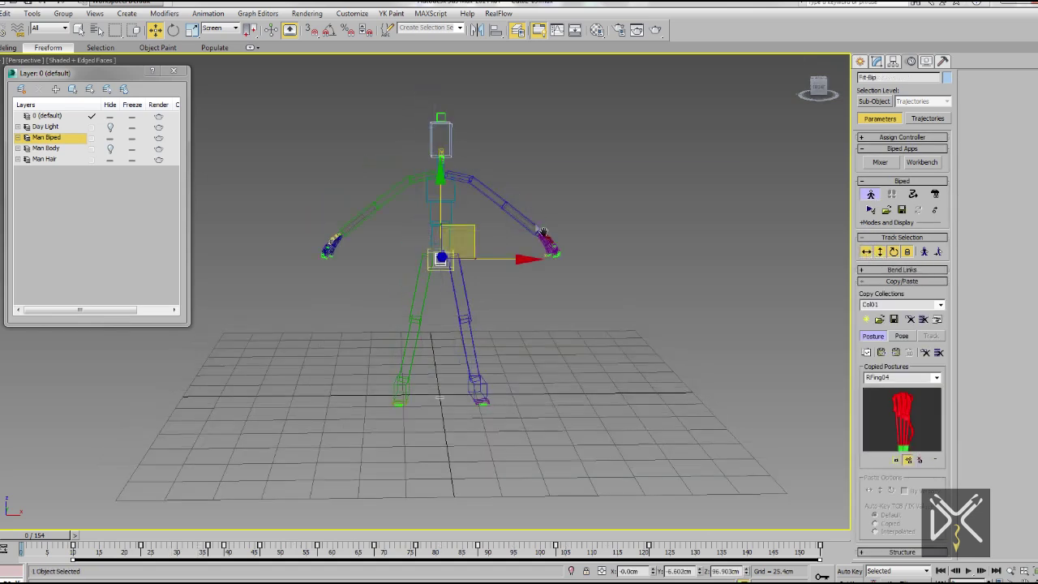
pyautogui.click(871, 195)
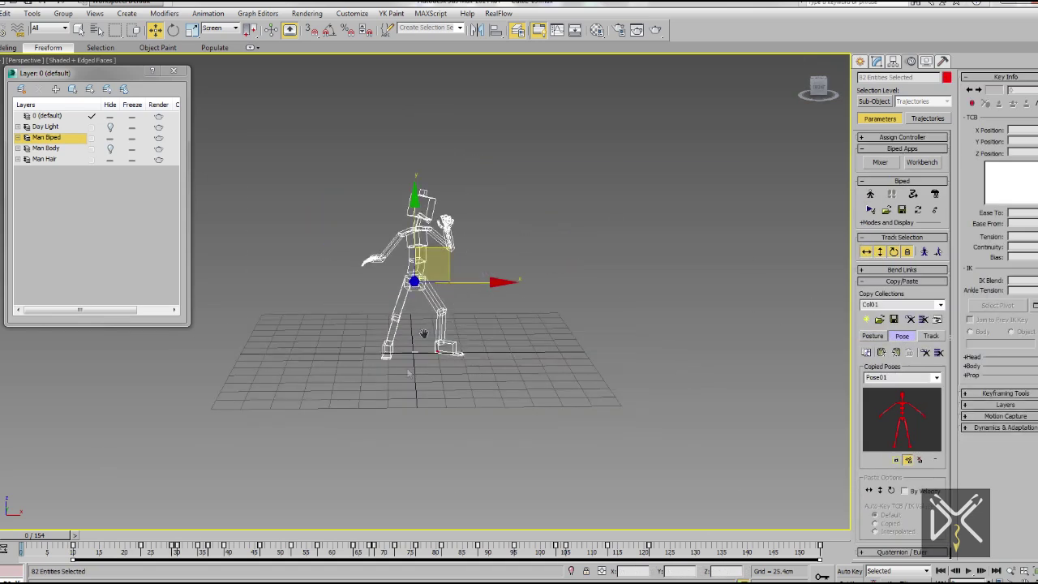
pyautogui.press('n')
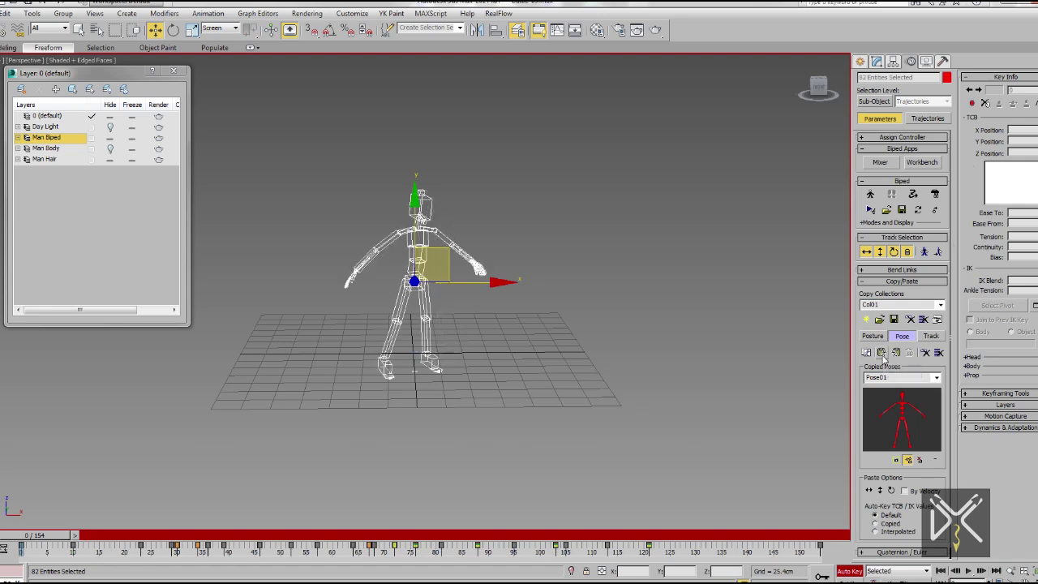
pyautogui.moveTo(36, 536); pyautogui.dragTo(18, 535)
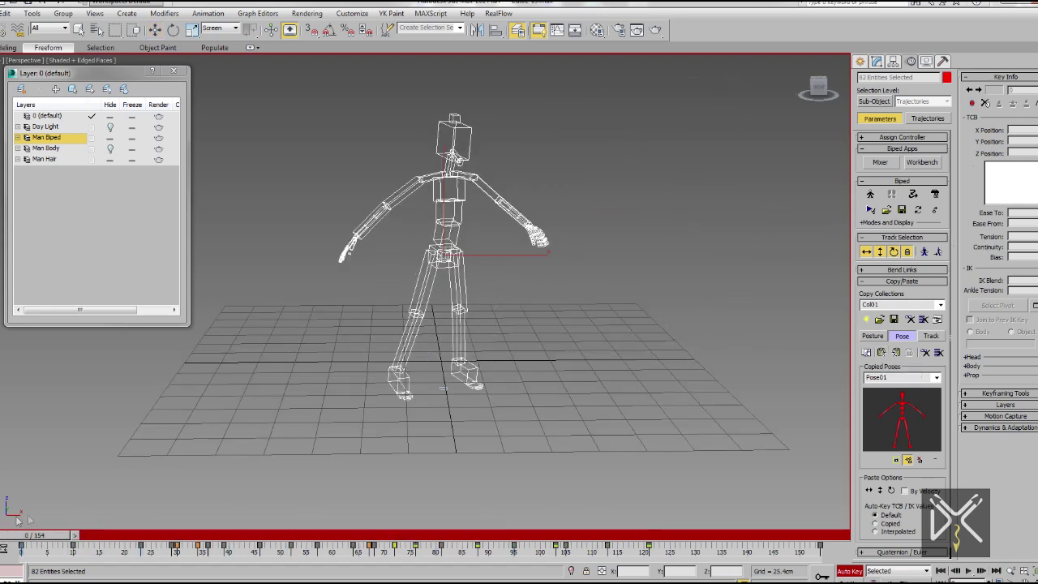
pyautogui.moveTo(93, 535)
pyautogui.mouseDown()
pyautogui.moveTo(268, 536)
pyautogui.moveTo(33, 535)
pyautogui.moveTo(300, 536)
pyautogui.moveTo(33, 535)
pyautogui.mouseUp()
# - Turn Auto Key off, unhide the Man Body layer and select the cloth pants
pyautogui.click(656, 312)
pyautogui.press('n')
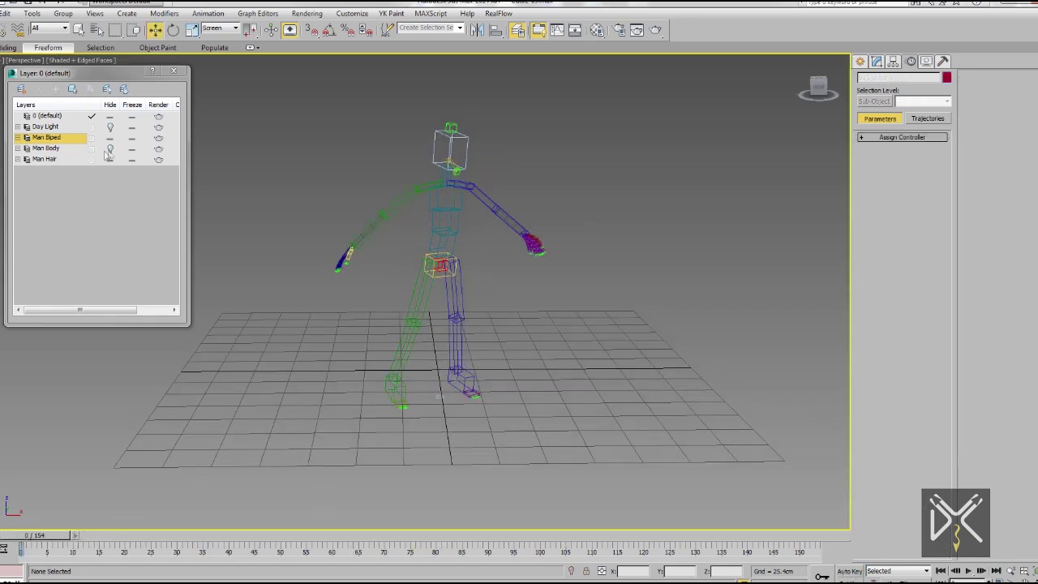
pyautogui.click(109, 148)
pyautogui.click(442, 244)
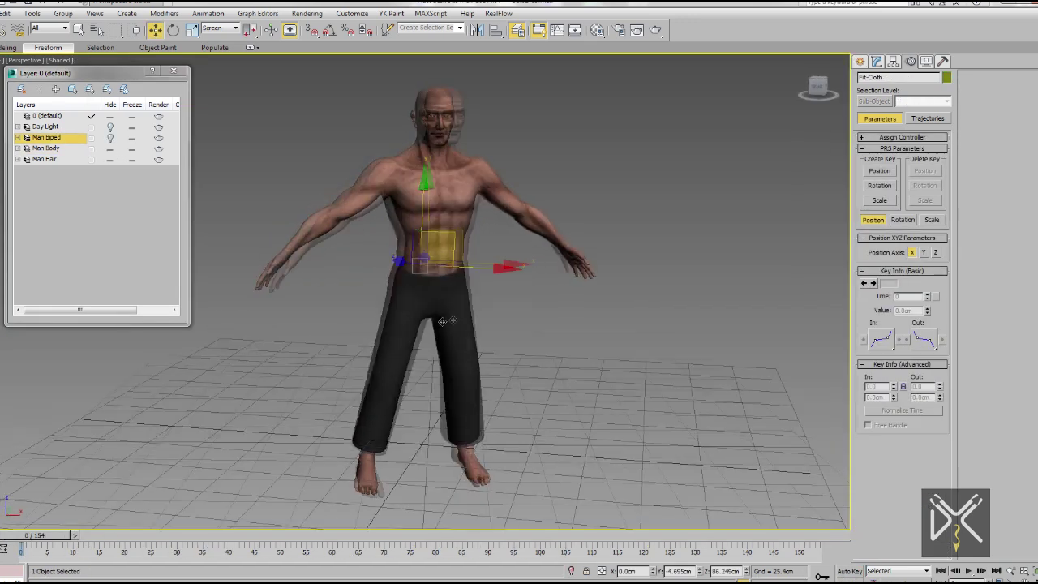
pyautogui.moveTo(49, 536)
pyautogui.mouseDown()
pyautogui.moveTo(535, 535)
pyautogui.moveTo(45, 537)
pyautogui.mouseUp()
pyautogui.scroll(3, 466, 322)
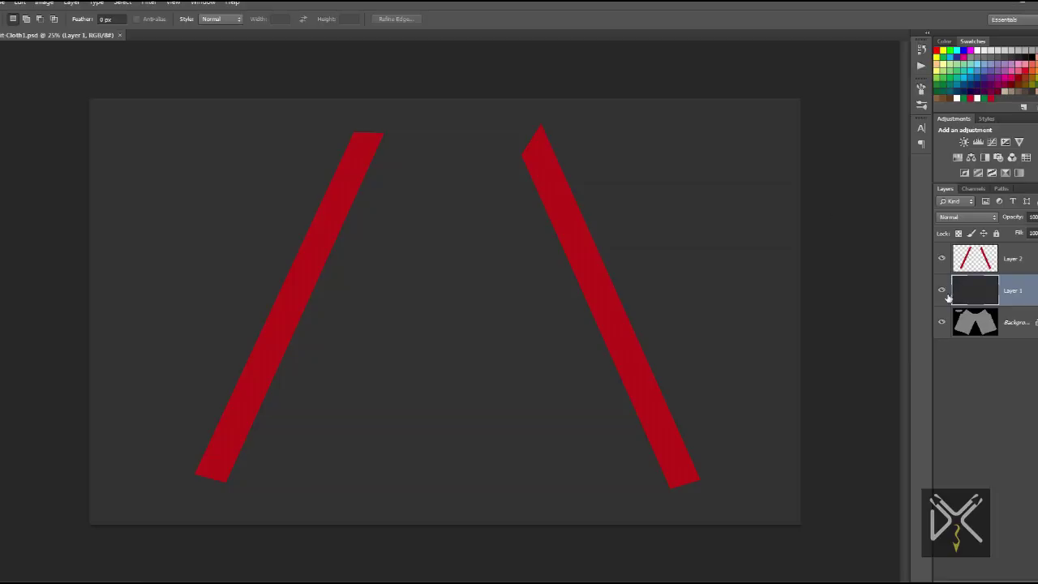
# - Hide the stripe and dark grey layers and paint white along the waistband with a soft brush
pyautogui.moveTo(949, 297); pyautogui.dragTo(949, 260)
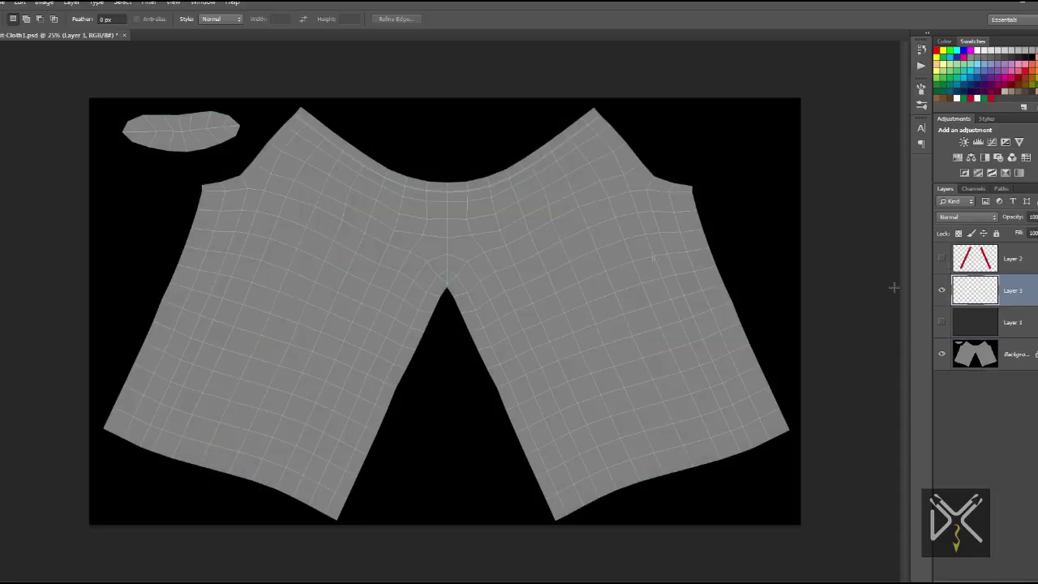
pyautogui.press('b')
pyautogui.rightClick(397, 229)
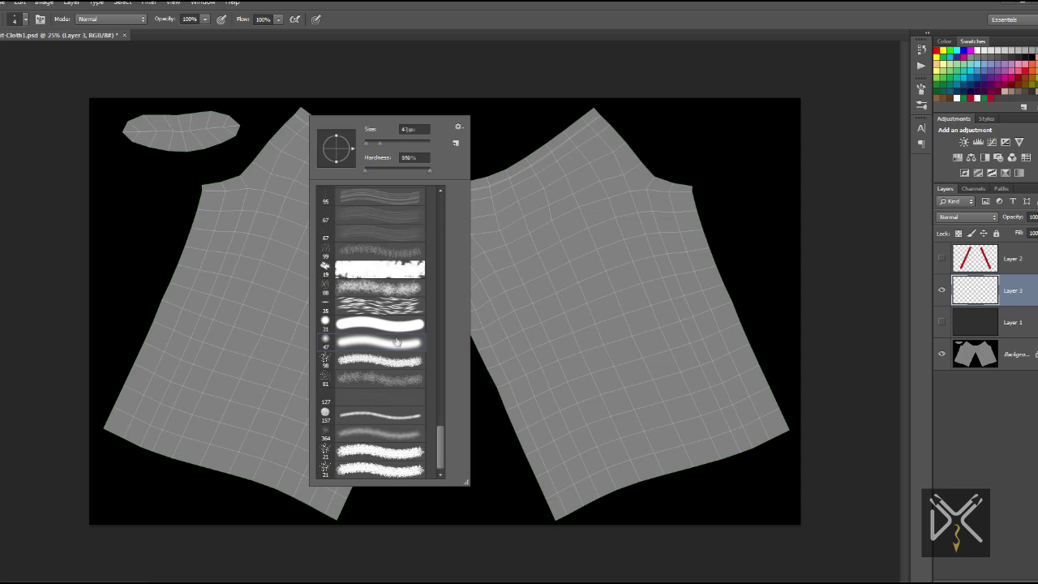
pyautogui.moveTo(303, 108); pyautogui.dragTo(369, 159)
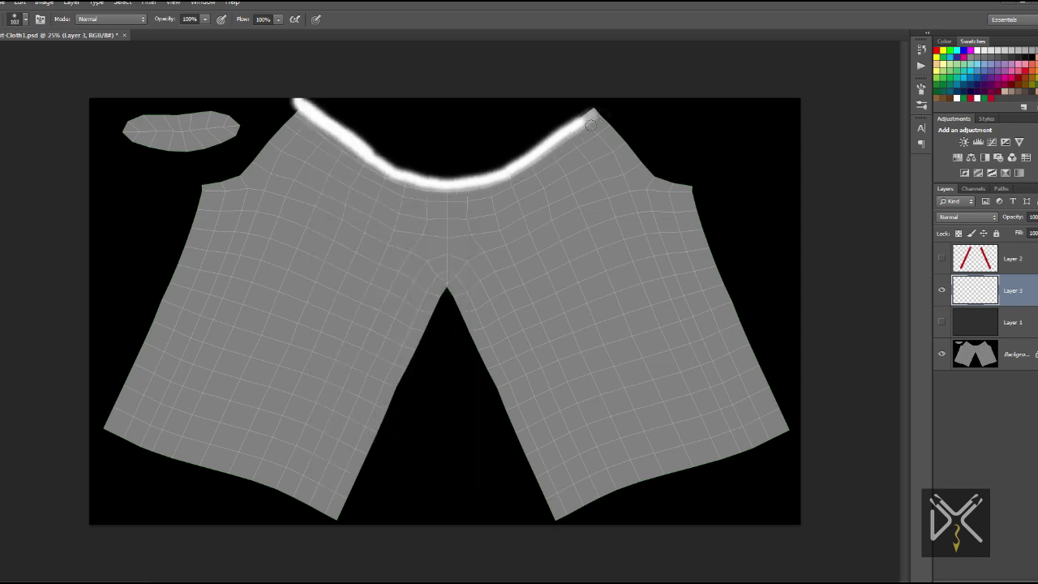
pyautogui.keyDown('alt'); pyautogui.scroll(3, 590, 124); pyautogui.keyUp('alt')
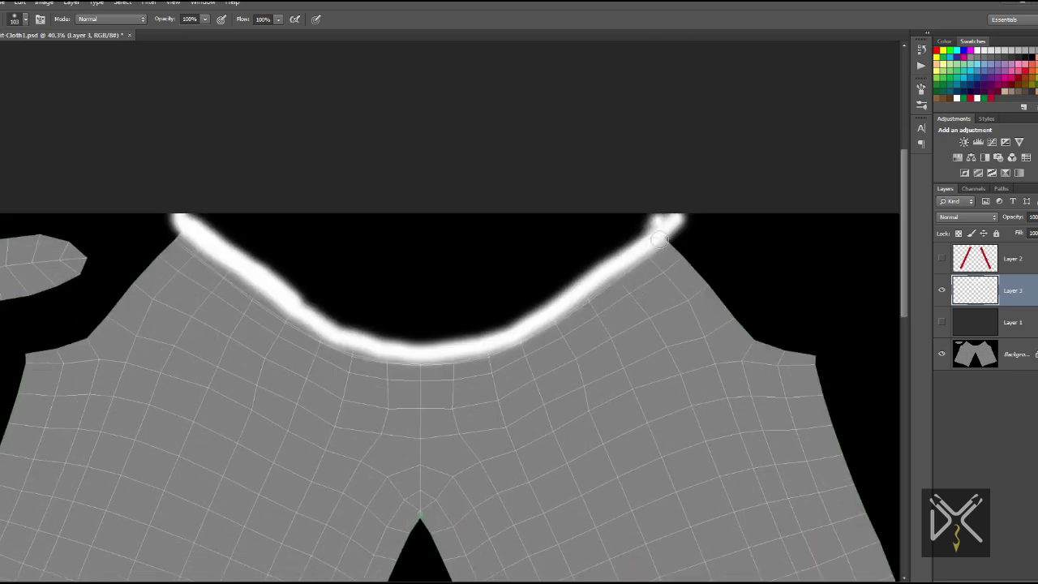
pyautogui.moveTo(190, 228); pyautogui.dragTo(358, 296)
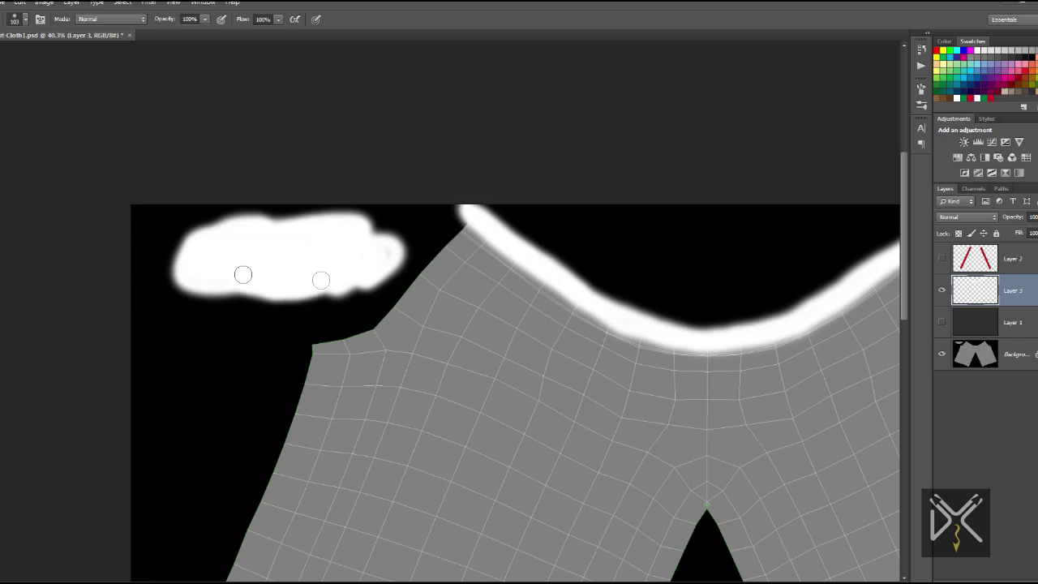
pyautogui.keyDown('alt'); pyautogui.scroll(-3, 293, 272); pyautogui.keyUp('alt')
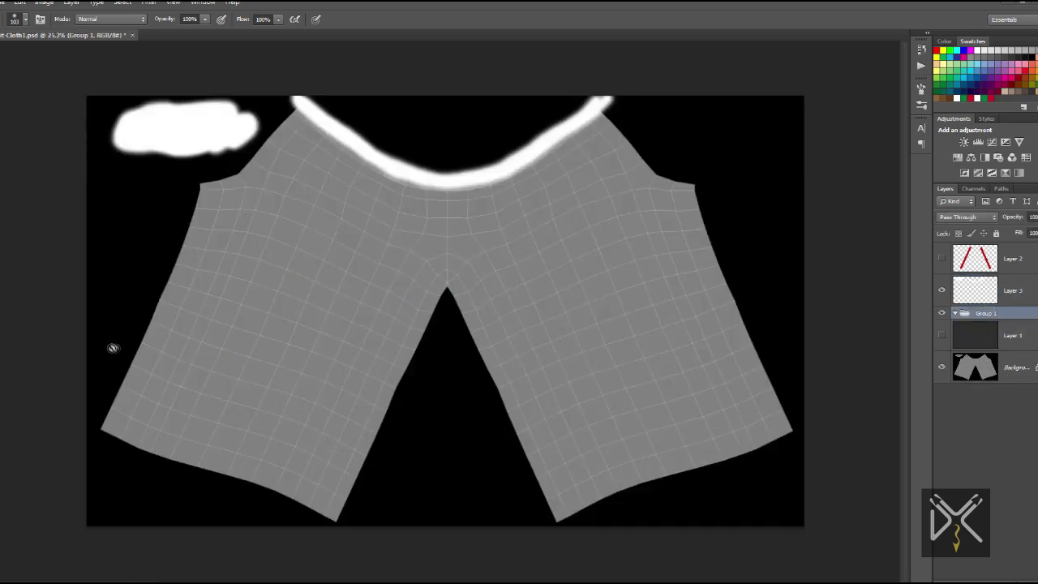
# - Fill the layer with black and flatten the image, discarding hidden layers
pyautogui.hotkey('alt', 'BackSpace')
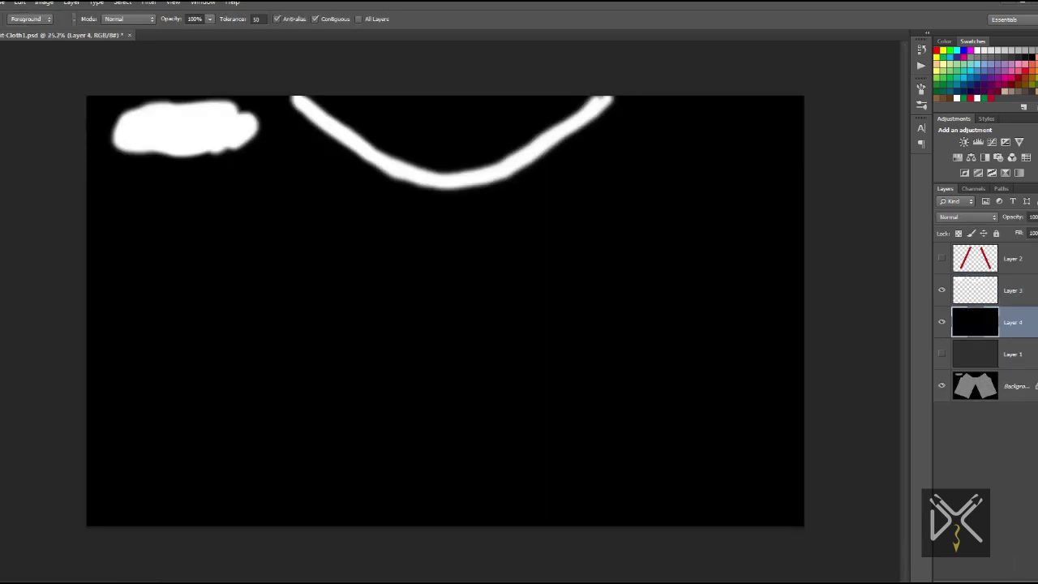
pyautogui.press('v')
pyautogui.click(96, 2)
pyautogui.click(93, 366)
pyautogui.click(492, 223)
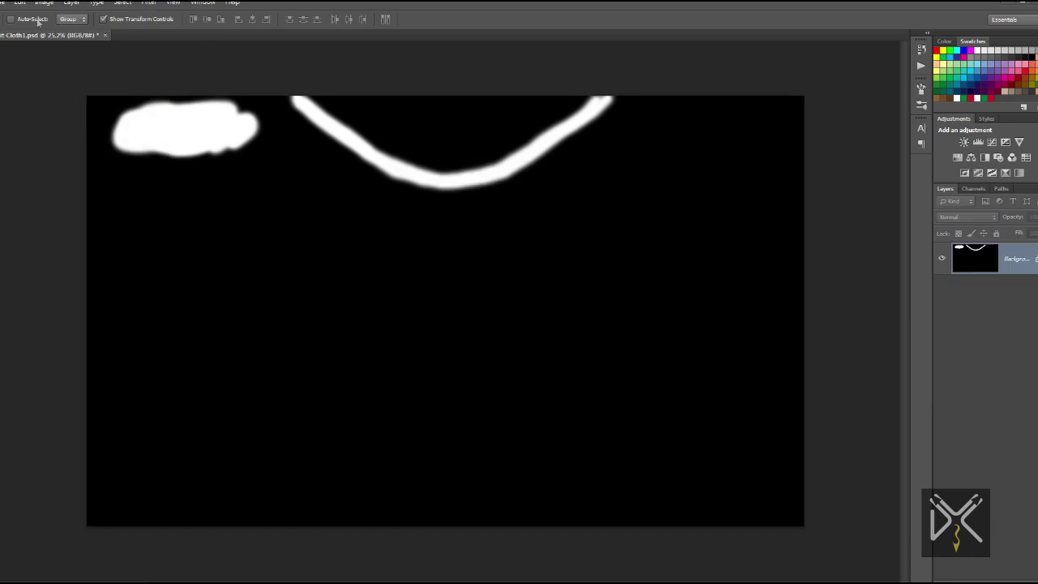
# - Save the mask as Fit-Cloth Mask.jpg, a JPEG in the Modeling folder
pyautogui.click(6, 2)
pyautogui.click(48, 127)
pyautogui.click(221, 19)
pyautogui.click(159, 369)
pyautogui.click(81, 457)
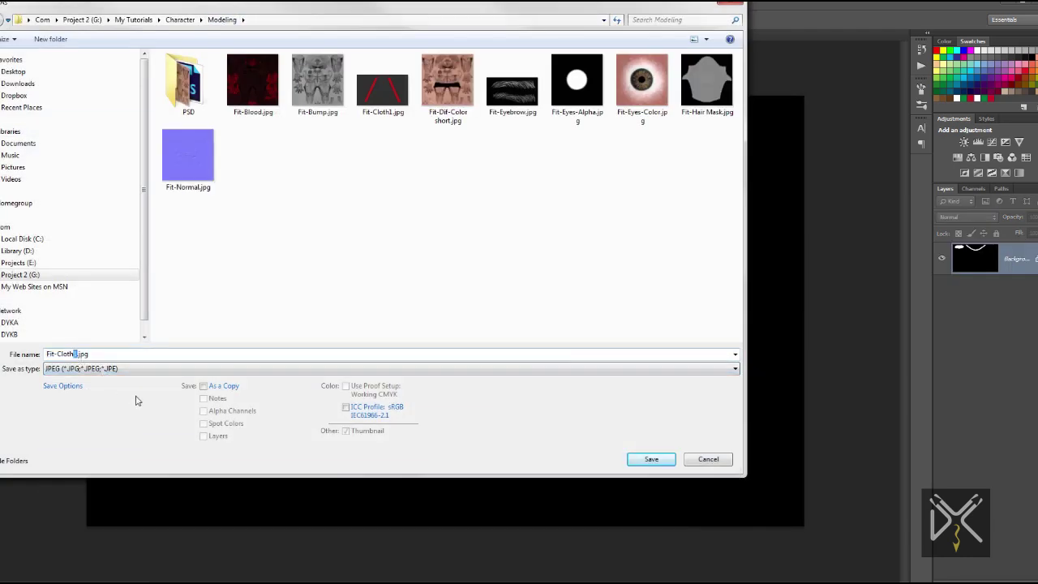
pyautogui.click(652, 459)
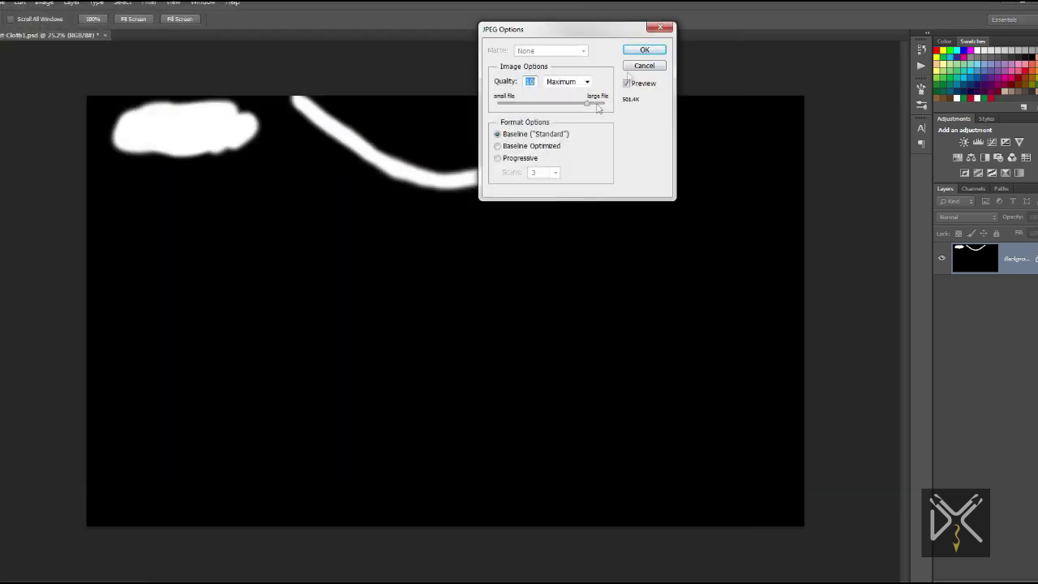
pyautogui.click(645, 49)
# - Resize the mask image to 20 in Image Size and apply it
pyautogui.click(44, 2)
pyautogui.click(77, 81)
pyautogui.write('20')
pyautogui.press('Return')
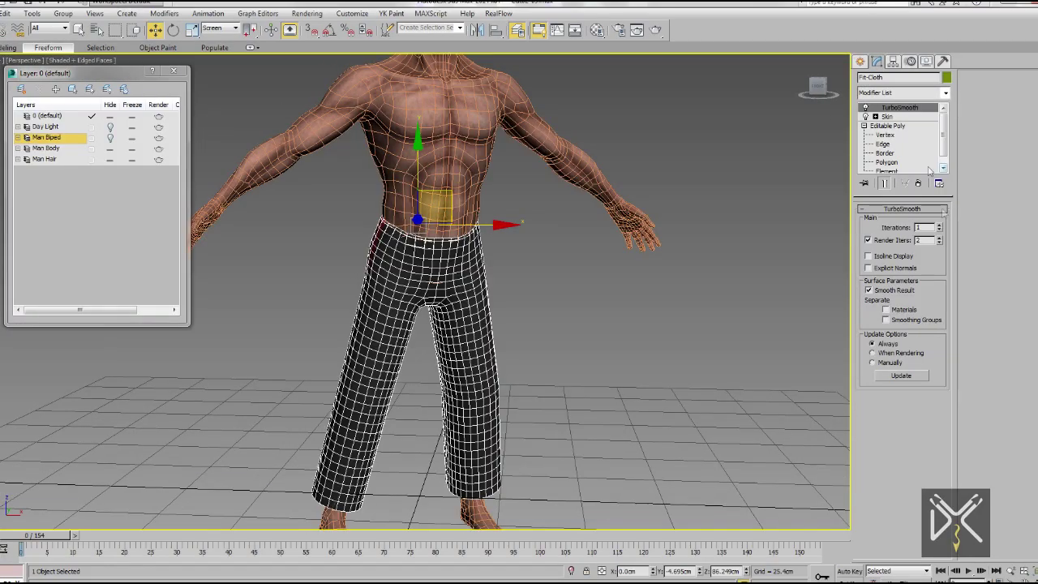
# - Set TurboSmooth iterations to 2, add a Cloth modifier, and create a new cloth group
pyautogui.click(939, 225)
pyautogui.click(908, 97)
pyautogui.click(889, 127)
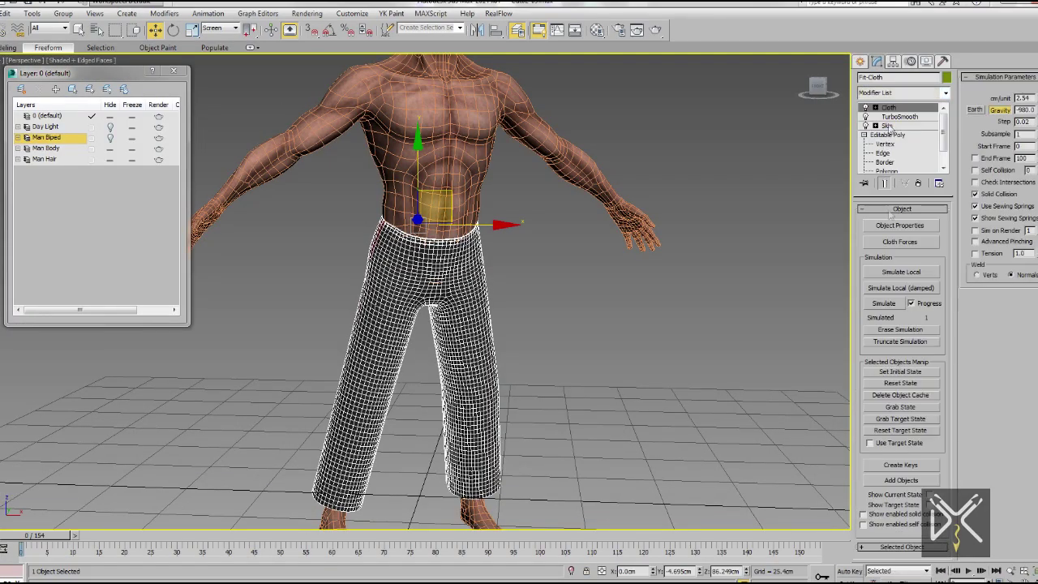
pyautogui.click(896, 111)
pyautogui.click(879, 222)
pyautogui.press('Return')
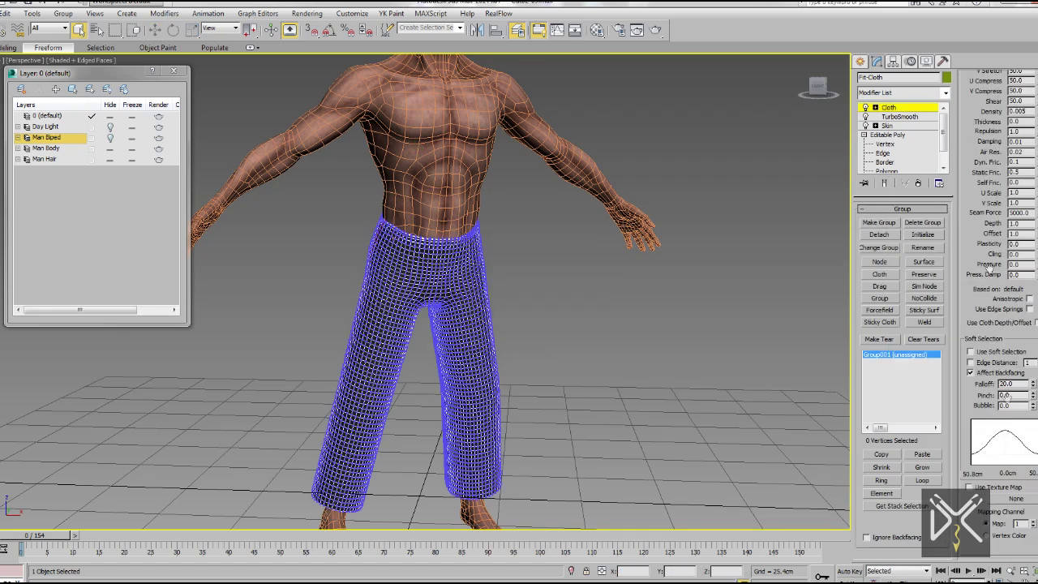
# - Weight the new group with the Fit-Cloth Mask.jpg bitmap from the Modeling folder
pyautogui.click(997, 507)
pyautogui.doubleClick(278, 144)
pyautogui.click(177, 21)
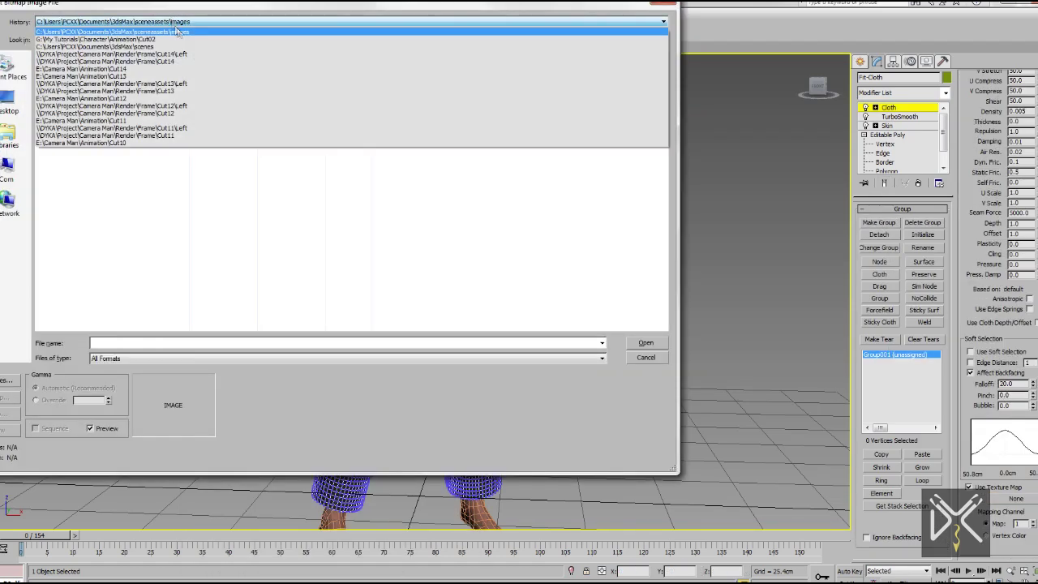
pyautogui.click(185, 42)
pyautogui.doubleClick(68, 107)
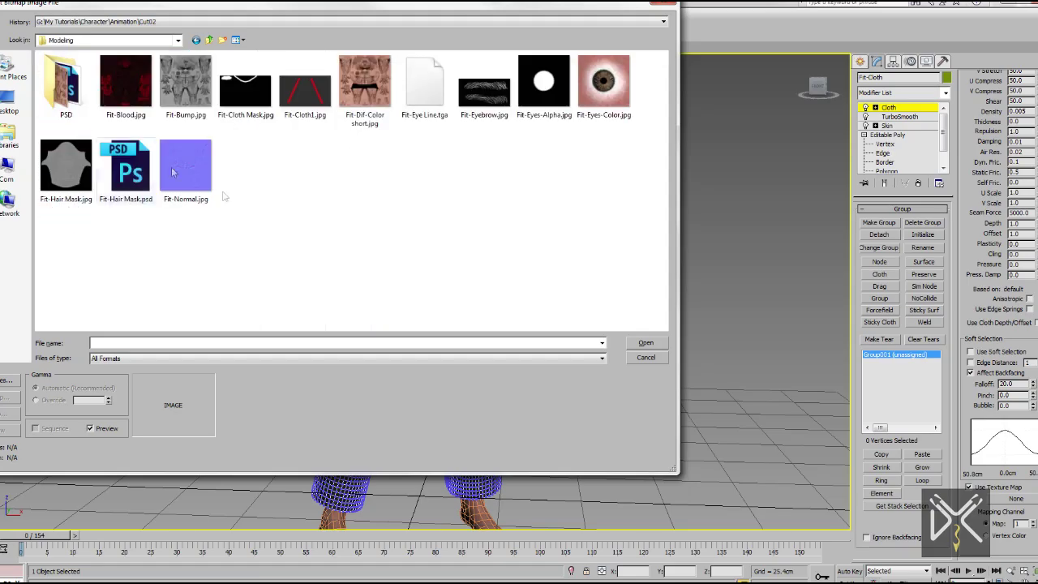
pyautogui.doubleClick(252, 101)
pyautogui.keyDown('alt'); pyautogui.moveTo(477, 362); pyautogui.dragTo(568, 365, button='middle'); pyautogui.keyUp('alt')
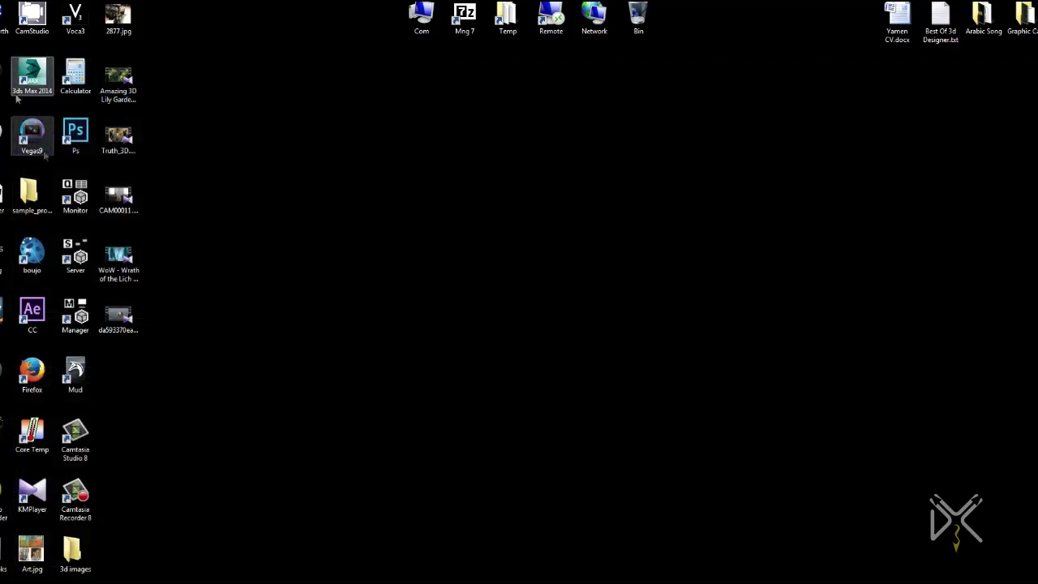
# - Launch Photoshop and open the Fit-Cloth Mask image
pyautogui.doubleClick(74, 132)
pyautogui.hotkey('ctrl', 'o')
pyautogui.scroll(-5, 452, 255)
pyautogui.doubleClick(512, 244)
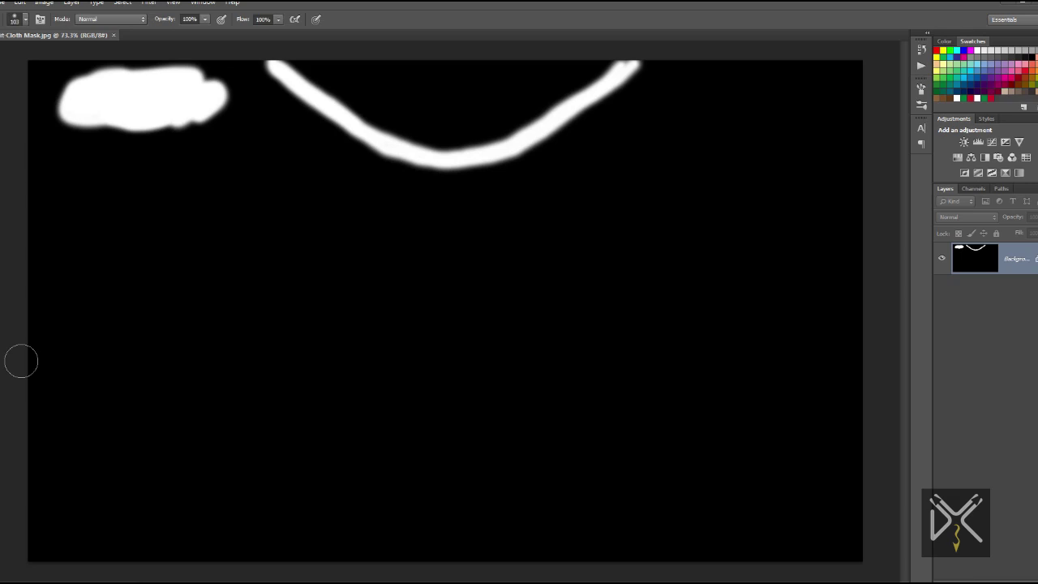
# - Paint white over the waistband curve to thicken it along the lower edge
pyautogui.moveTo(290, 84)
pyautogui.mouseDown()
pyautogui.moveTo(459, 171)
pyautogui.moveTo(661, 78)
pyautogui.mouseUp()
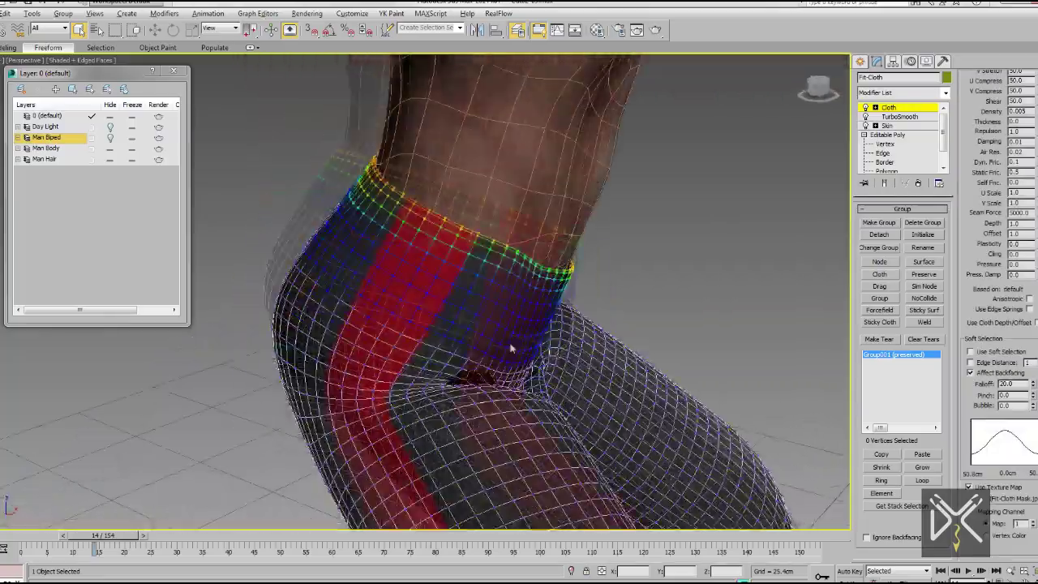
# - Select the waistband group Group001 and set it to Preserve
pyautogui.keyDown('alt'); pyautogui.moveTo(511, 348); pyautogui.dragTo(422, 348, button='middle'); pyautogui.keyUp('alt')
pyautogui.click(898, 108)
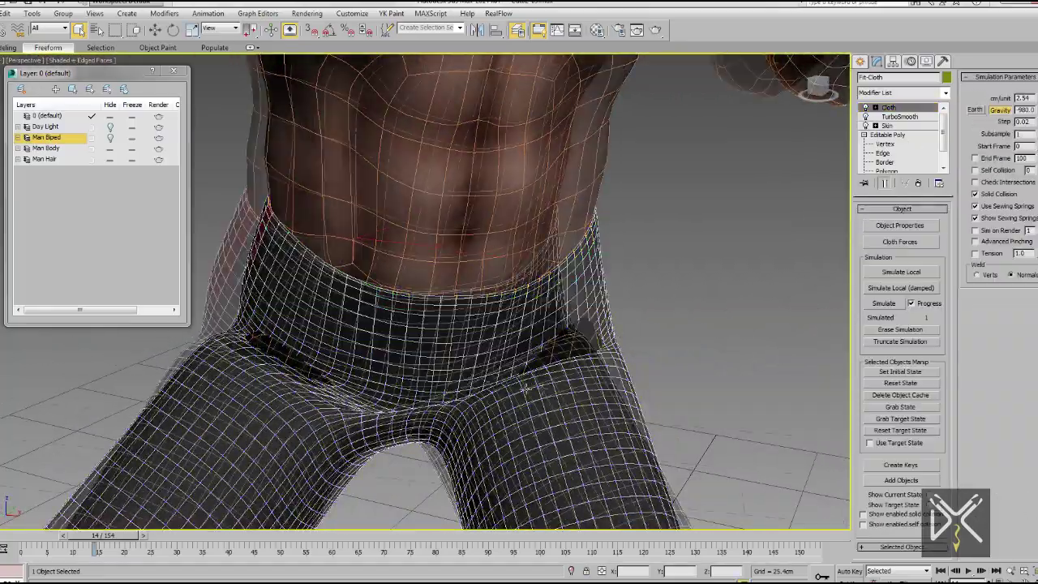
pyautogui.click(917, 354)
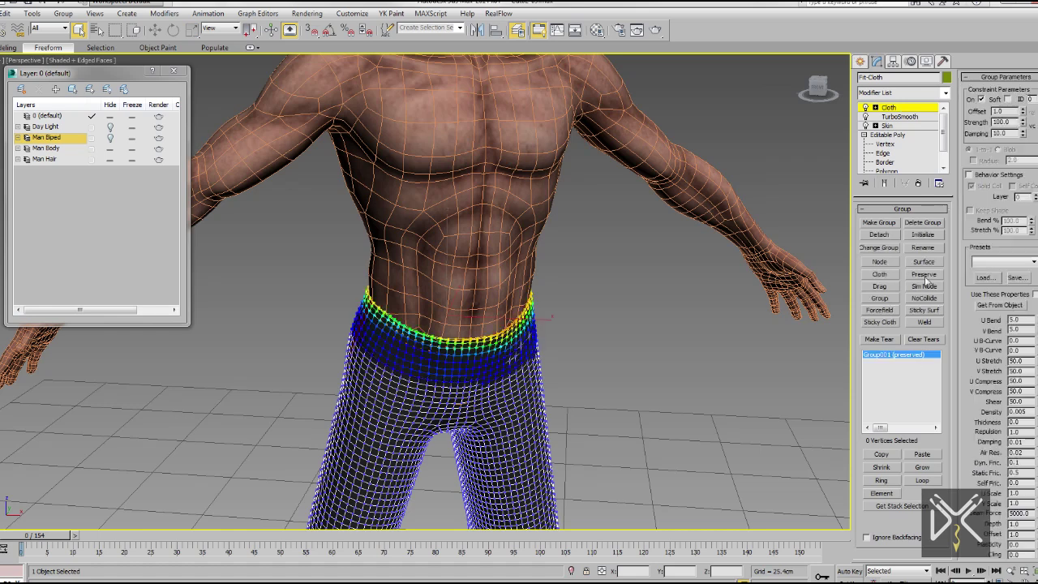
pyautogui.click(899, 108)
# - Add Fit-Body as a collision object in Object Properties and start the cloth simulation
pyautogui.click(900, 225)
pyautogui.click(406, 142)
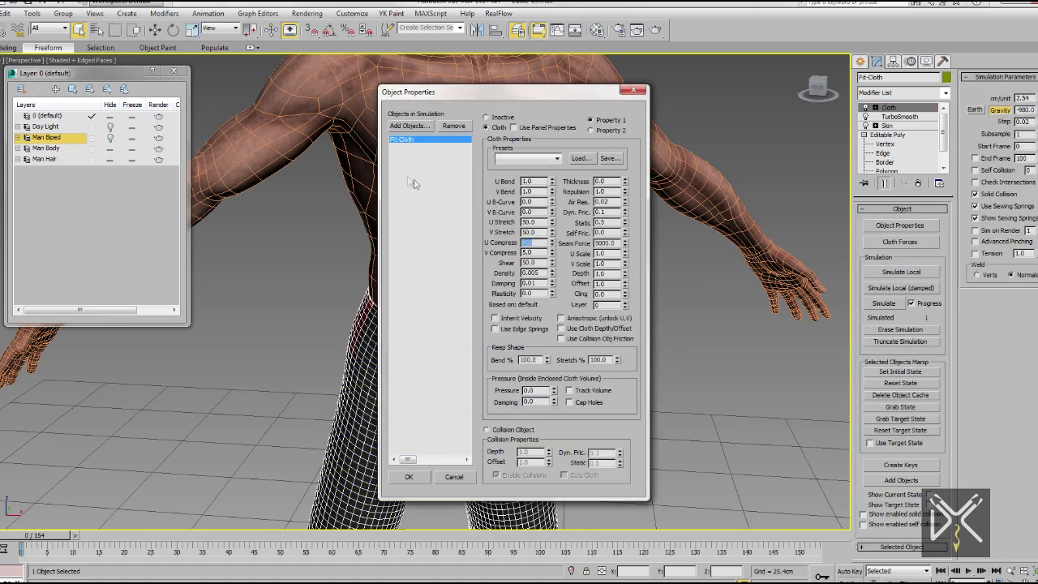
pyautogui.click(410, 126)
pyautogui.doubleClick(389, 84)
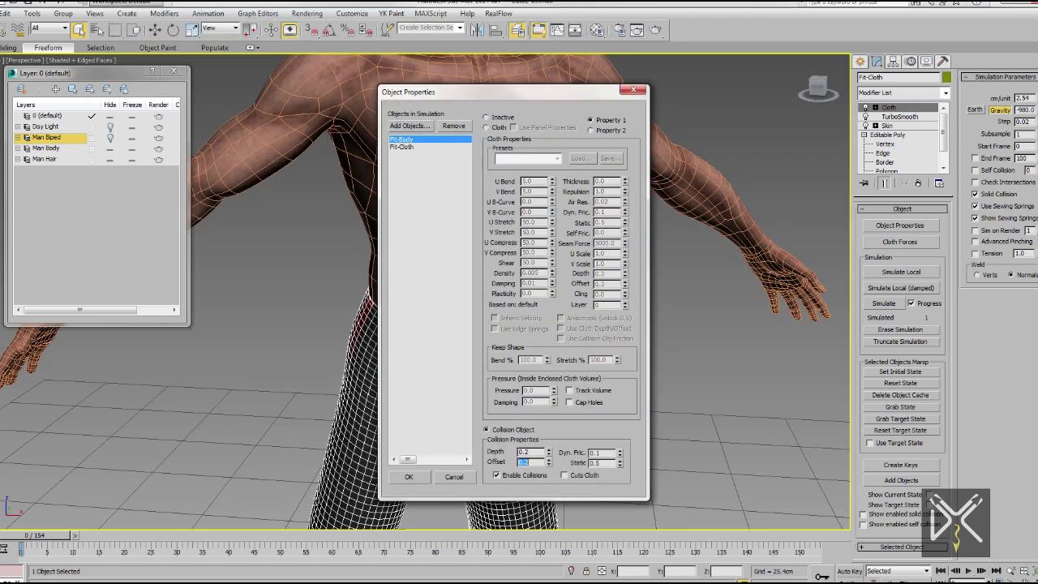
pyautogui.click(410, 476)
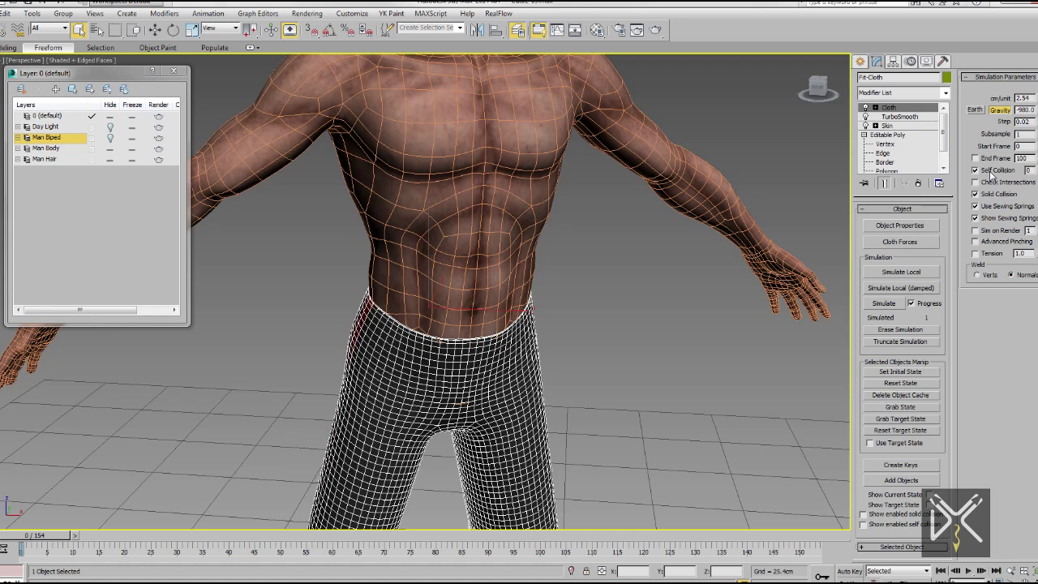
pyautogui.scroll(-5, 533, 308)
pyautogui.scroll(-5, 487, 329)
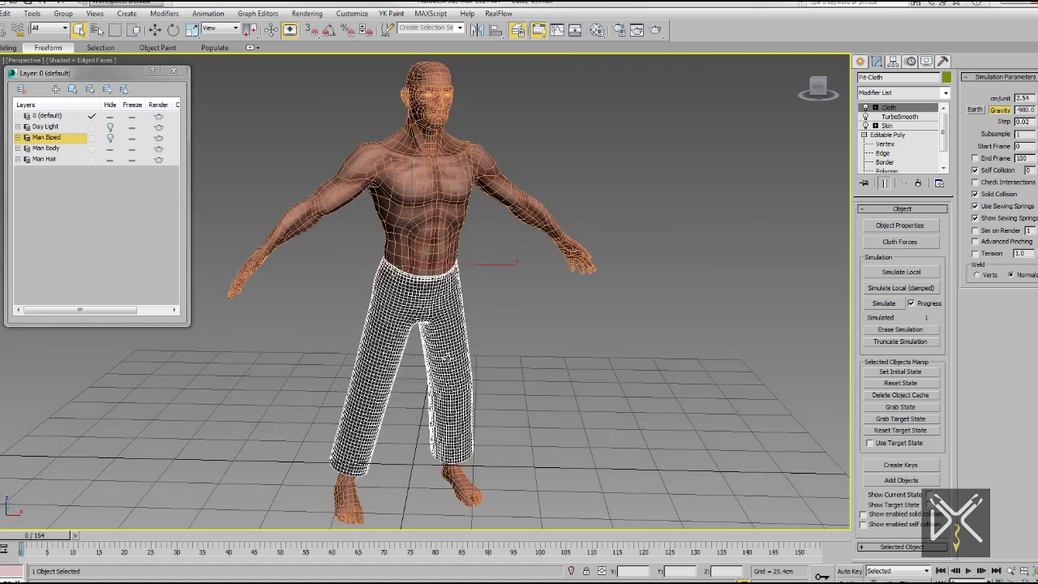
pyautogui.click(886, 304)
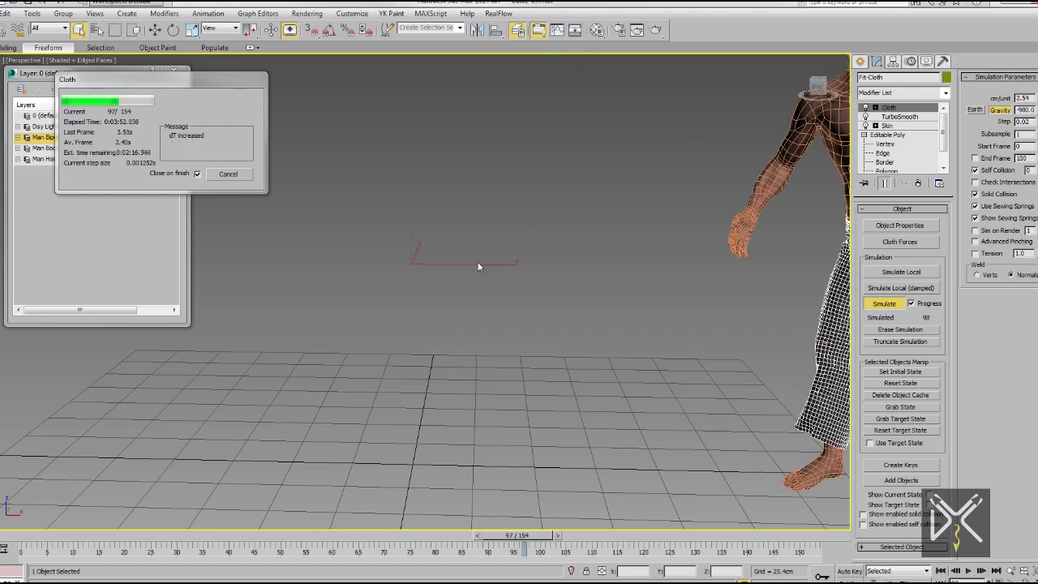
# - Stop the running simulation, frame the character in Shaded view, and review the pants near frame 45
pyautogui.click(228, 173)
pyautogui.press('z')
pyautogui.press('F4')
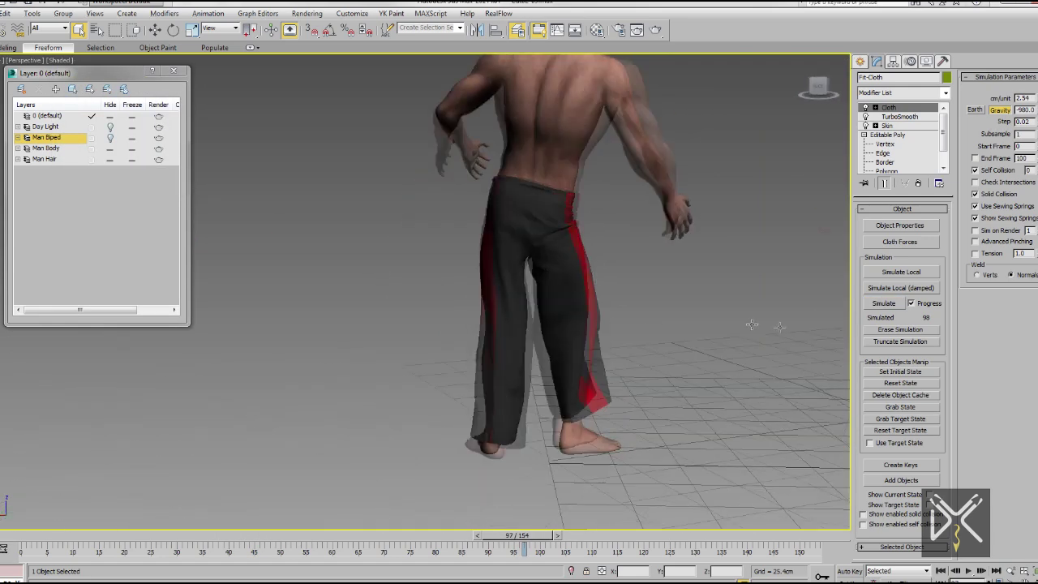
pyautogui.moveTo(511, 537)
pyautogui.mouseDown()
pyautogui.moveTo(268, 535)
pyautogui.moveTo(517, 566)
pyautogui.mouseUp()
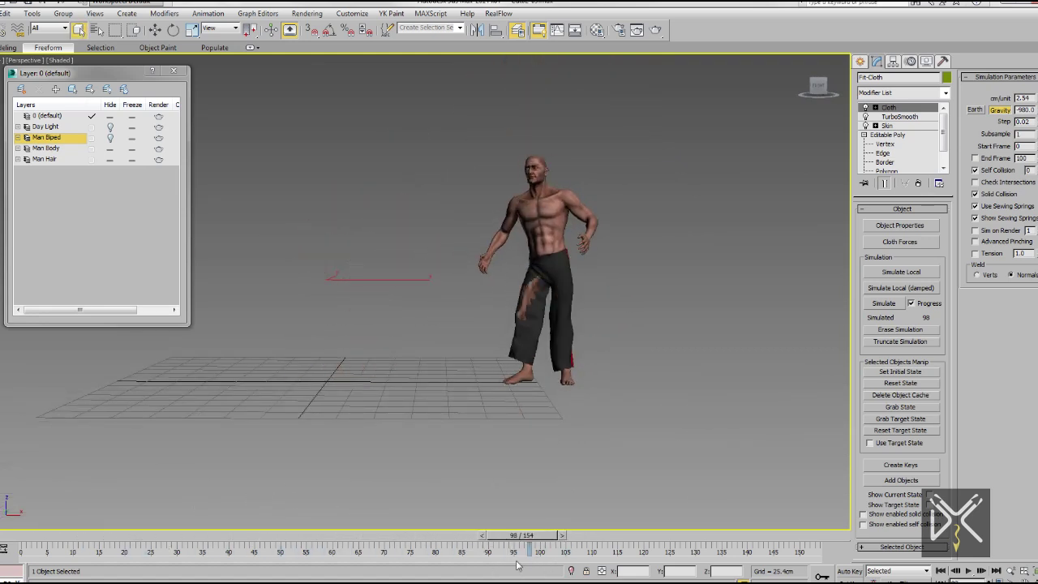
# - Resume the cloth simulation, stop it at frame 107, and review from frame 43
pyautogui.click(893, 305)
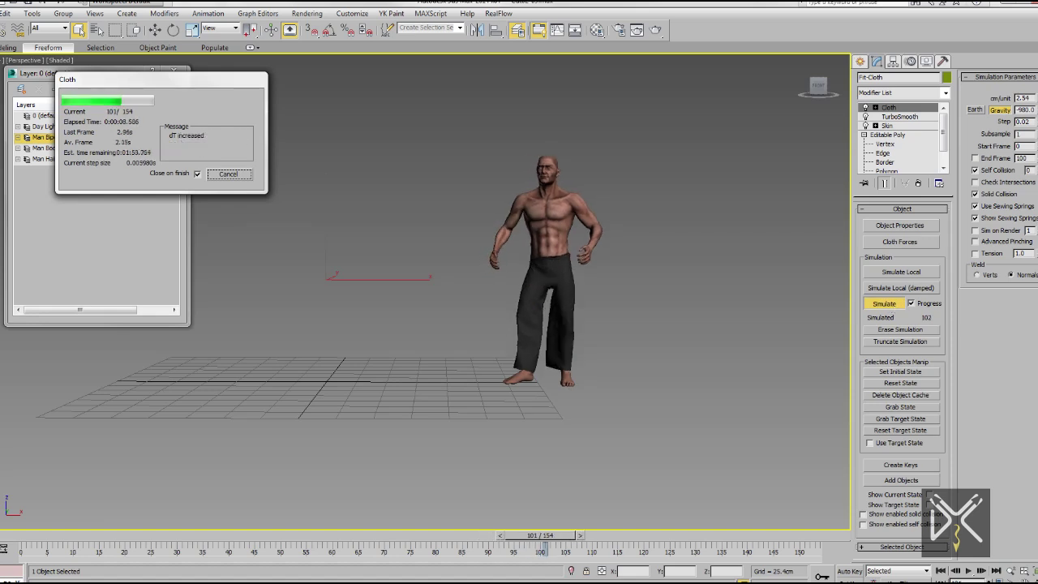
pyautogui.click(892, 305)
pyautogui.keyDown('alt'); pyautogui.moveTo(603, 261); pyautogui.dragTo(539, 309, button='middle'); pyautogui.keyUp('alt')
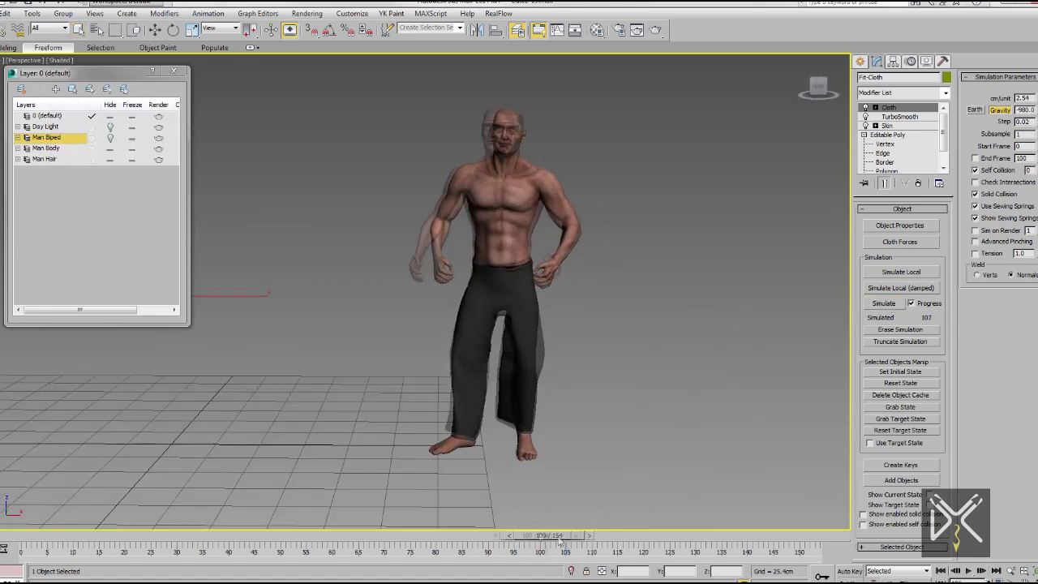
pyautogui.moveTo(573, 535); pyautogui.dragTo(262, 507)
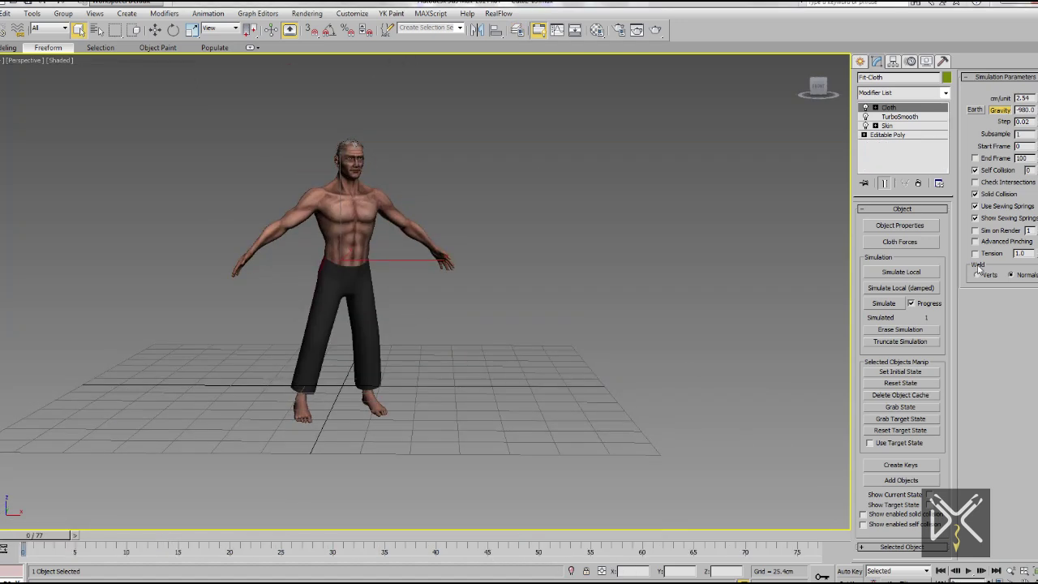
# - Add Fit-Body to the cloth simulation as a collision object
pyautogui.click(904, 228)
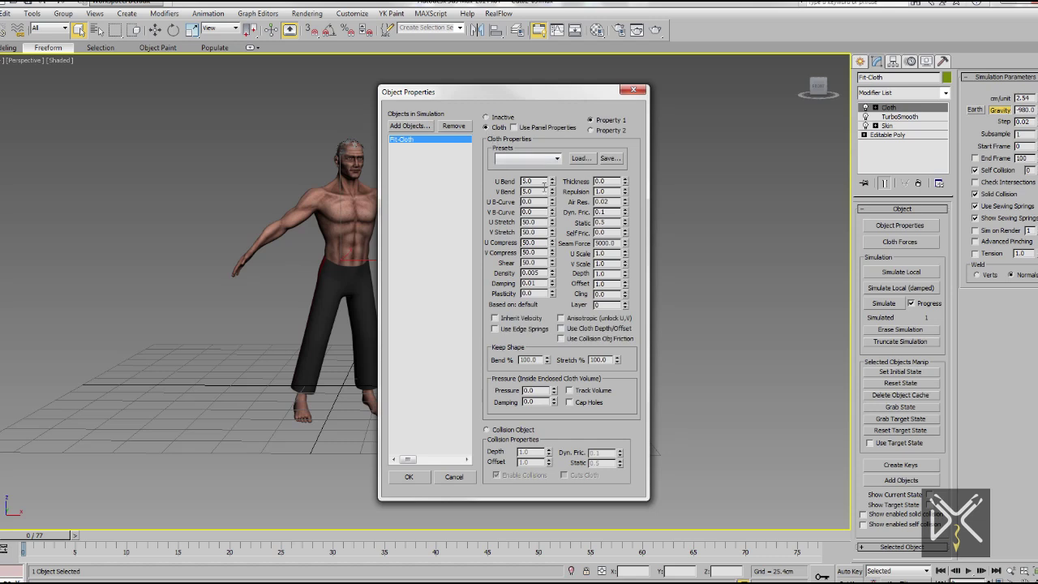
pyautogui.click(410, 127)
pyautogui.click(153, 81)
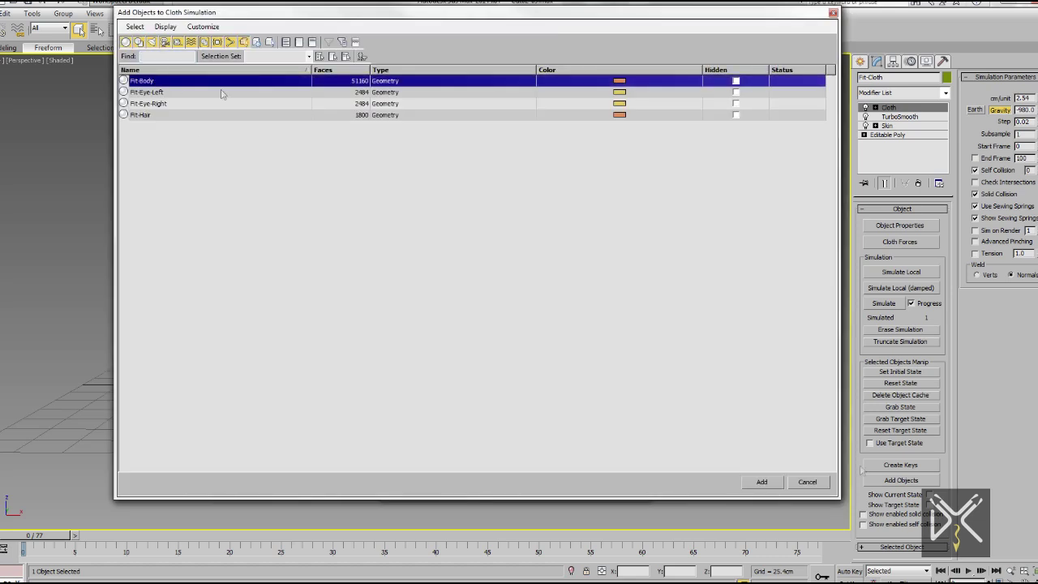
pyautogui.click(762, 482)
pyautogui.click(511, 430)
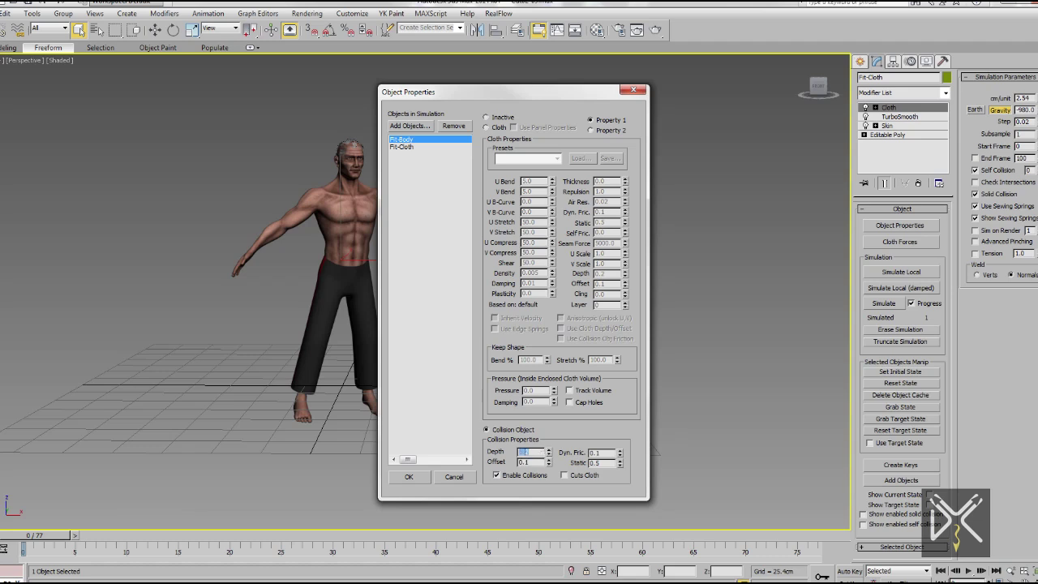
pyautogui.press('Return')
# - Create a waistband cloth group weighted by the Fit-Cloth Mask.jpg bitmap texture
pyautogui.press('1')
pyautogui.click(879, 222)
pyautogui.press('Return')
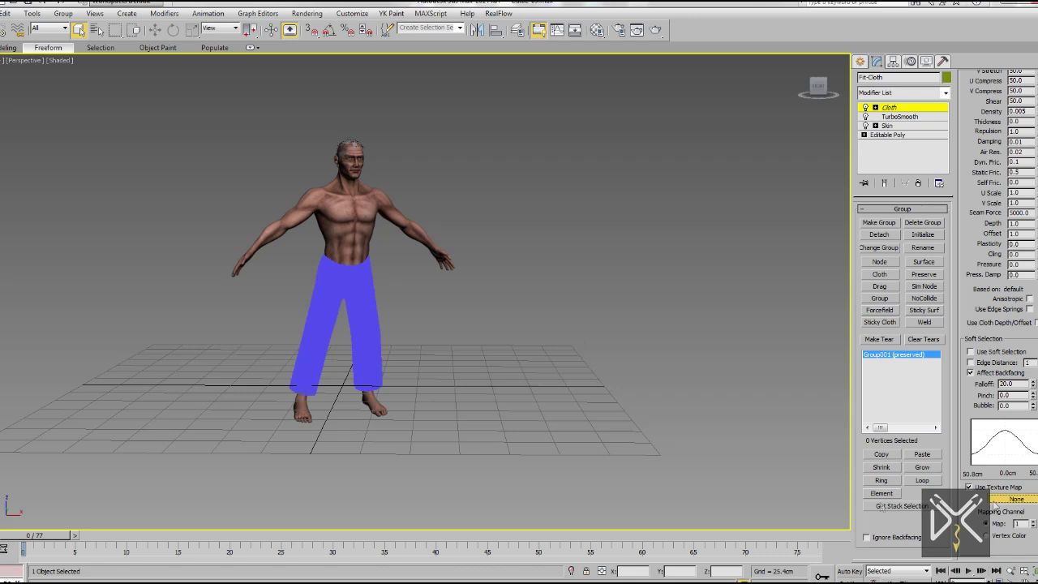
pyautogui.click(996, 504)
pyautogui.doubleClick(243, 168)
pyautogui.click(116, 28)
pyautogui.doubleClick(63, 167)
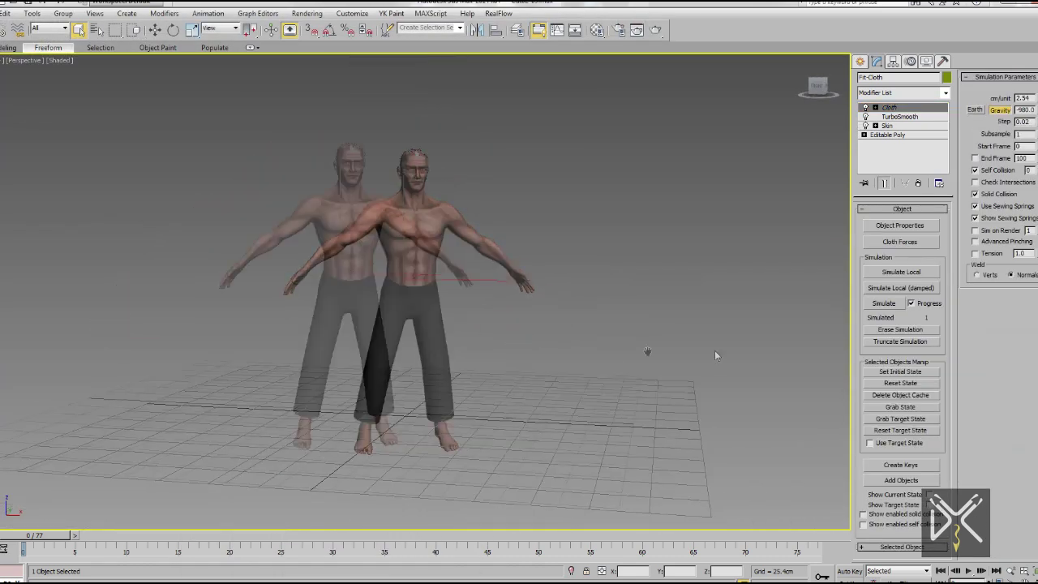
# - Simulate the pants cloth, then review the result at frames 47 and 77
pyautogui.click(890, 305)
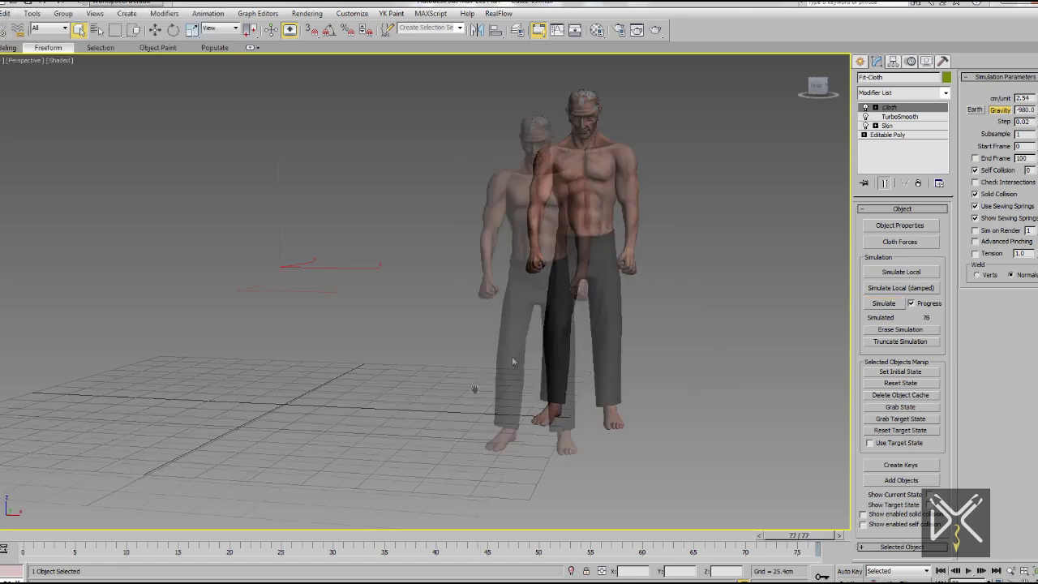
pyautogui.moveTo(268, 542)
pyautogui.mouseDown()
pyautogui.moveTo(517, 539)
pyautogui.moveTo(121, 541)
pyautogui.moveTo(799, 540)
pyautogui.mouseUp()
pyautogui.moveTo(454, 292)
pyautogui.keyDown('alt'); pyautogui.mouseDown(button='middle')
pyautogui.moveTo(665, 290)
pyautogui.moveTo(375, 290)
pyautogui.moveTo(477, 280)
pyautogui.mouseUp(button='middle'); pyautogui.keyUp('alt')
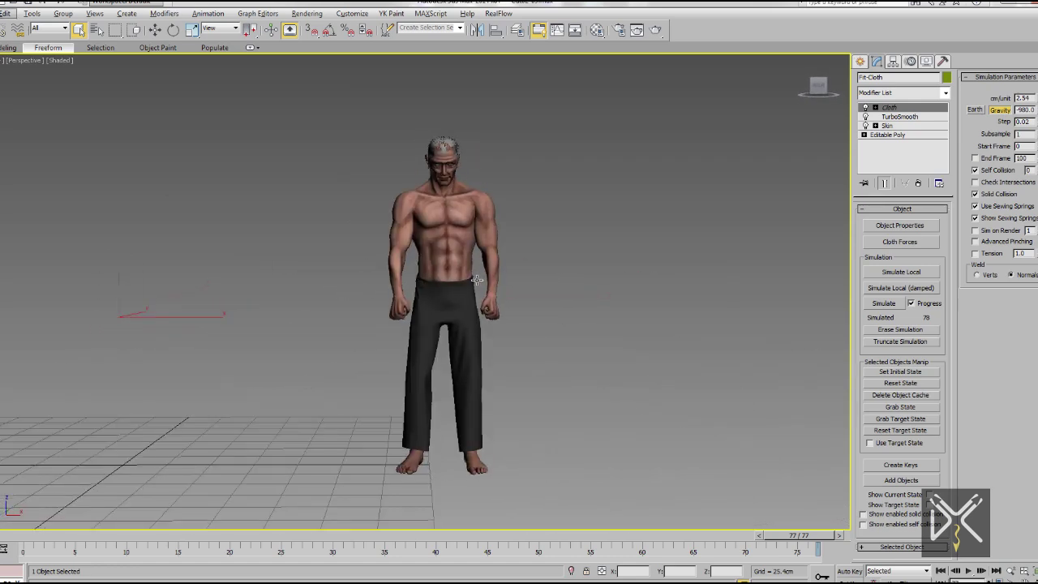